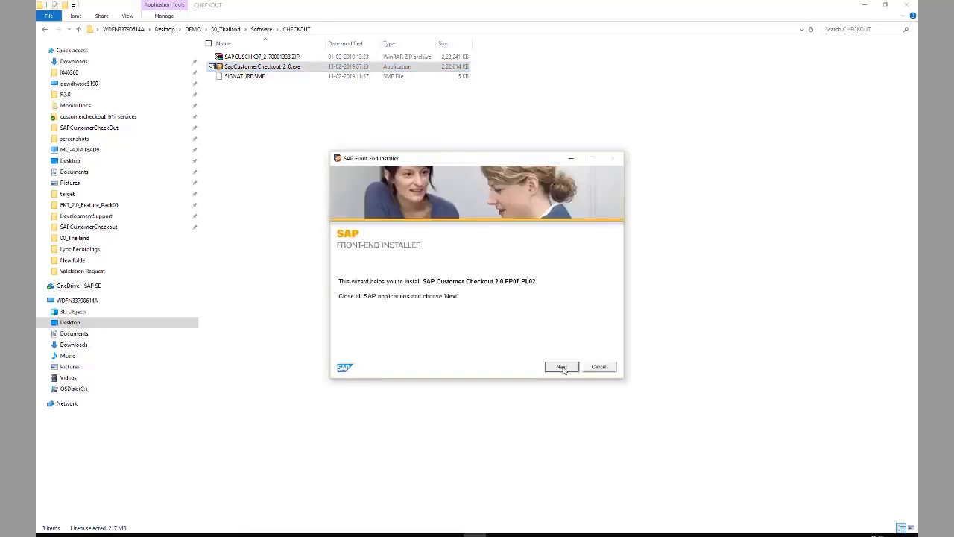
# Install SAP Customer Checkout 2.0 FP07 PL02 with the default component and directory, then close the installer
pyautogui.click(561, 367)
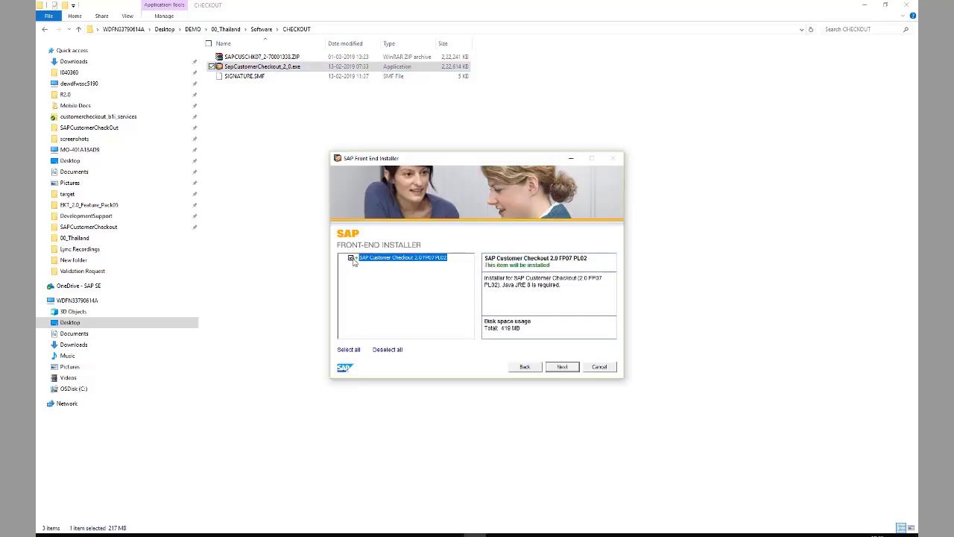
pyautogui.click(562, 367)
pyautogui.click(562, 367)
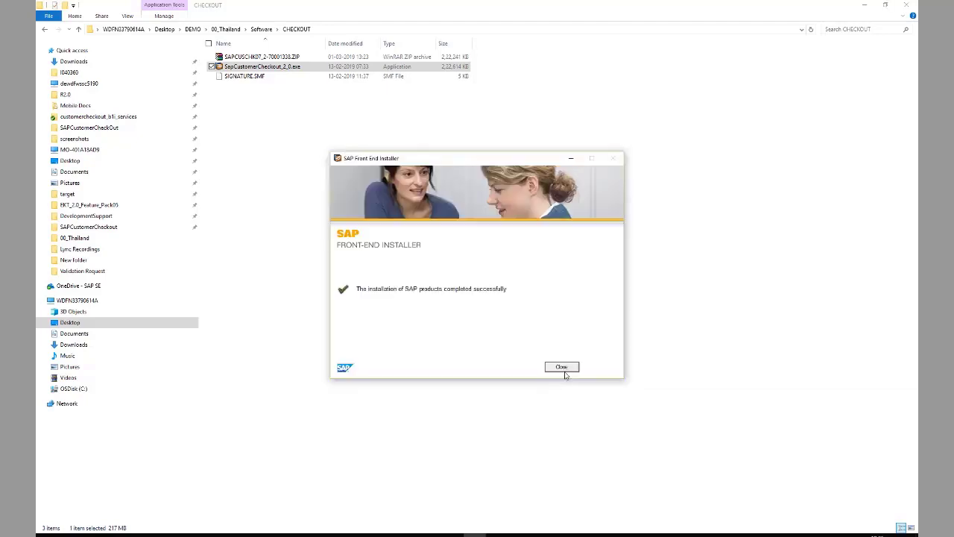
pyautogui.click(564, 368)
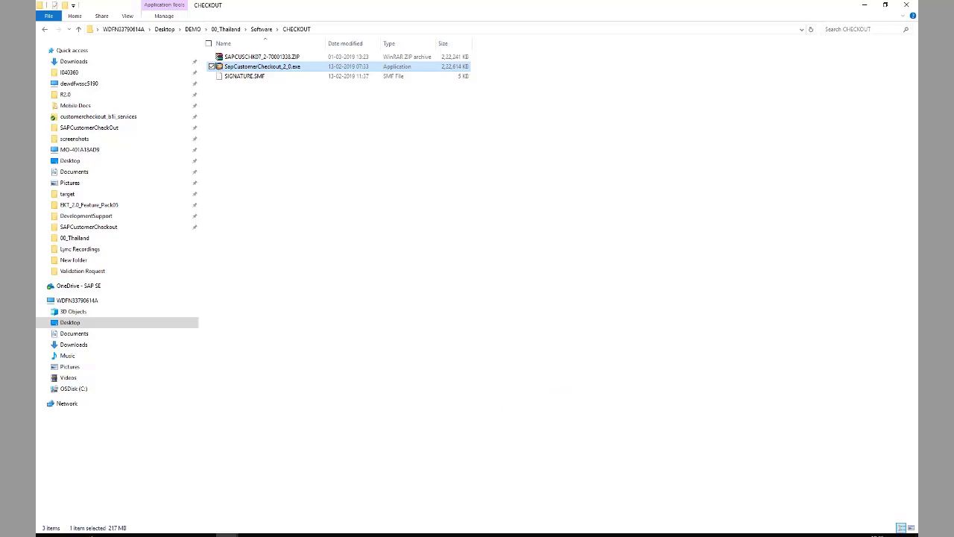
# Search Windows for 'SAP' and launch the SAP Customer Checkout app
pyautogui.click(111, 527)
pyautogui.write('SAP')
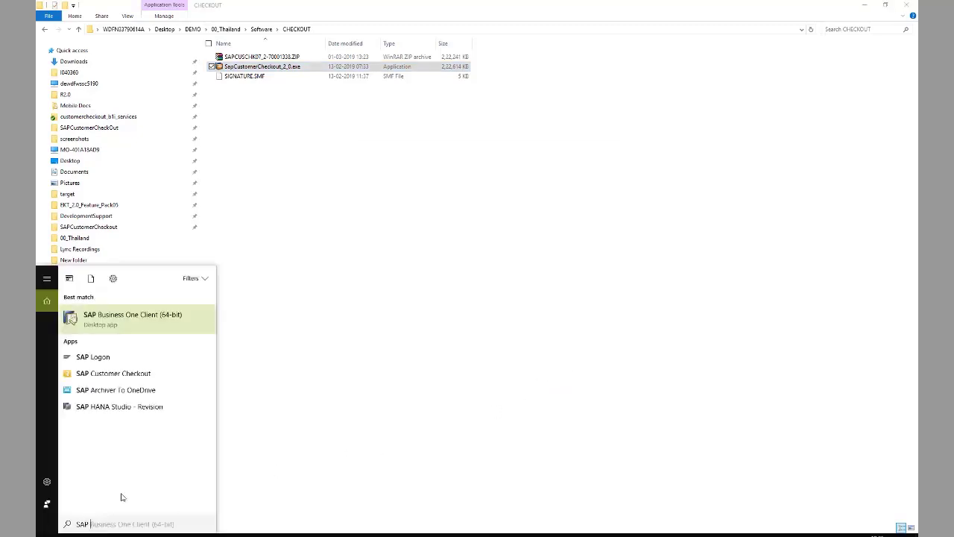
pyautogui.click(114, 373)
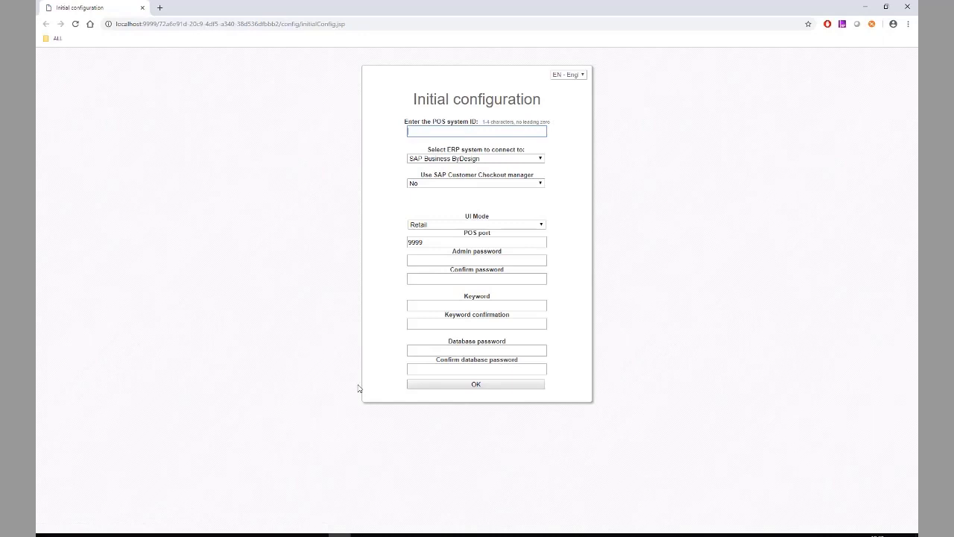
# Set POS ID POS1, choose SAP Business One as the ERP, and enable the Checkout manager
pyautogui.write('POS1')
pyautogui.click(458, 162)
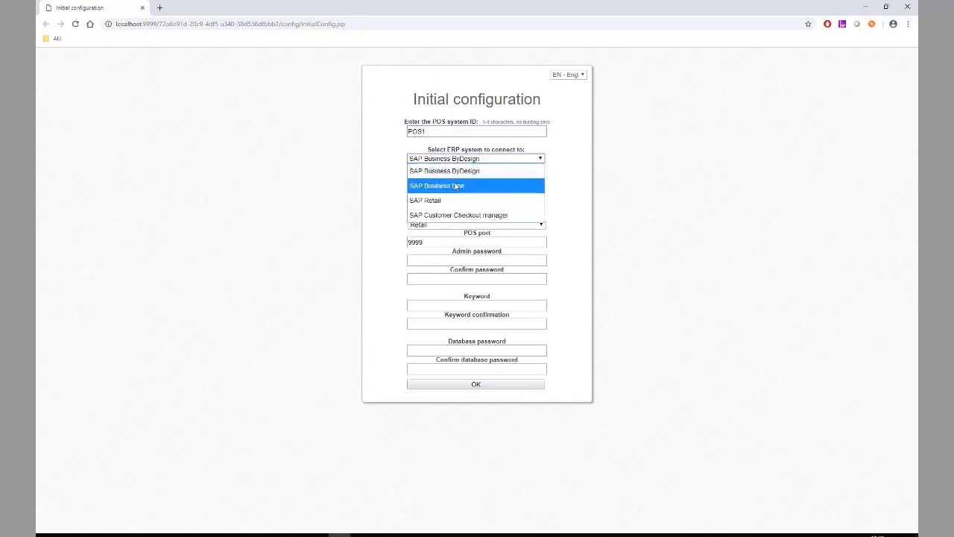
pyautogui.click(460, 188)
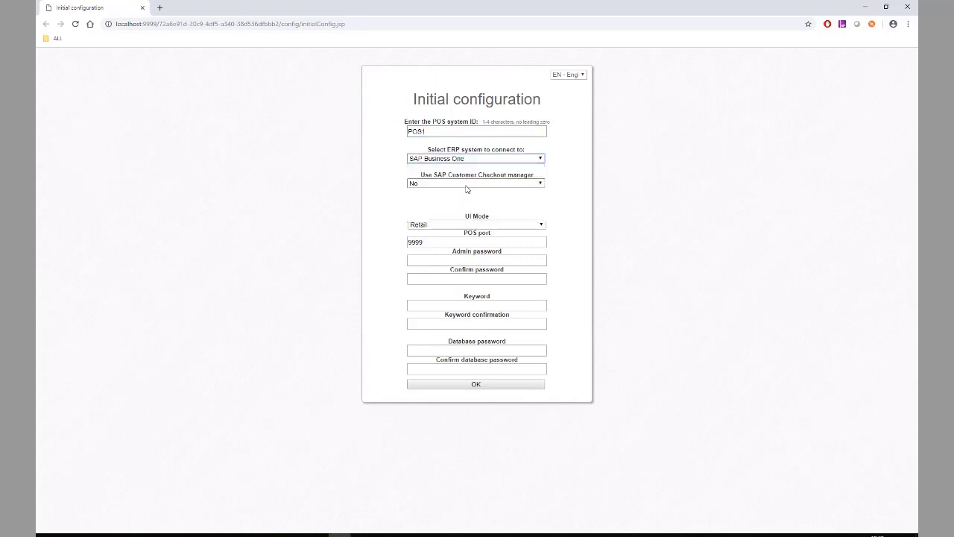
pyautogui.click(483, 184)
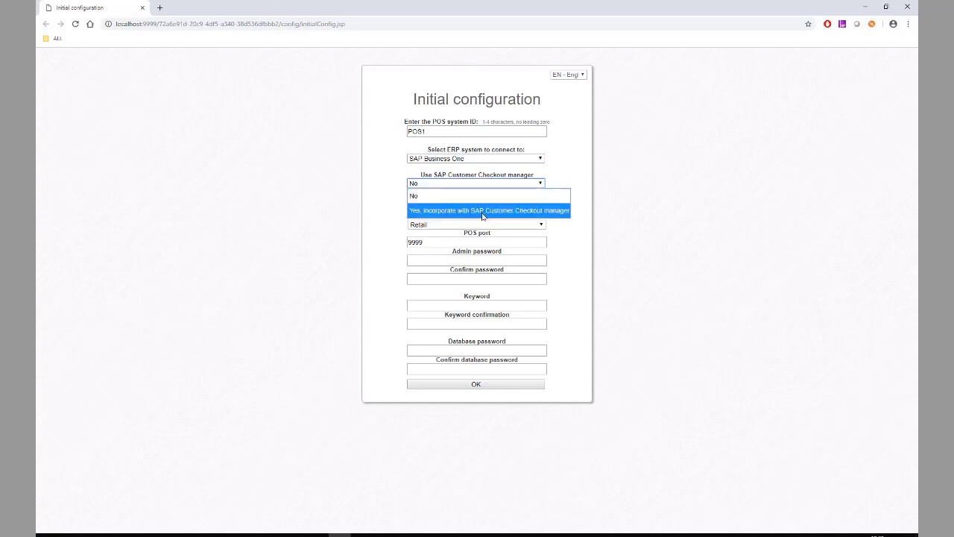
pyautogui.click(484, 211)
# Enter Checkout manager host 127.0.0.1 with user name Admin and its password
pyautogui.click(458, 211)
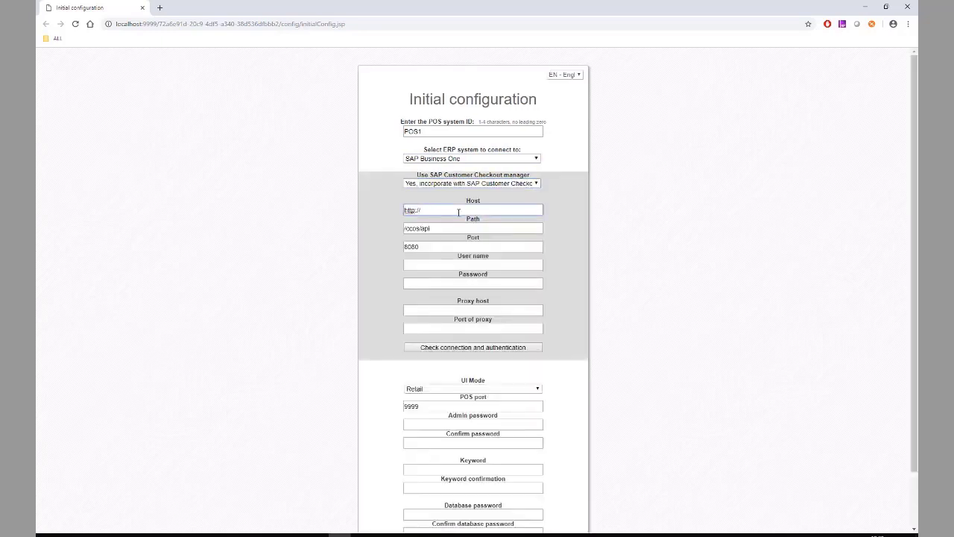
pyautogui.write('127.0.0.1')
pyautogui.click(445, 264)
pyautogui.write('Admin')
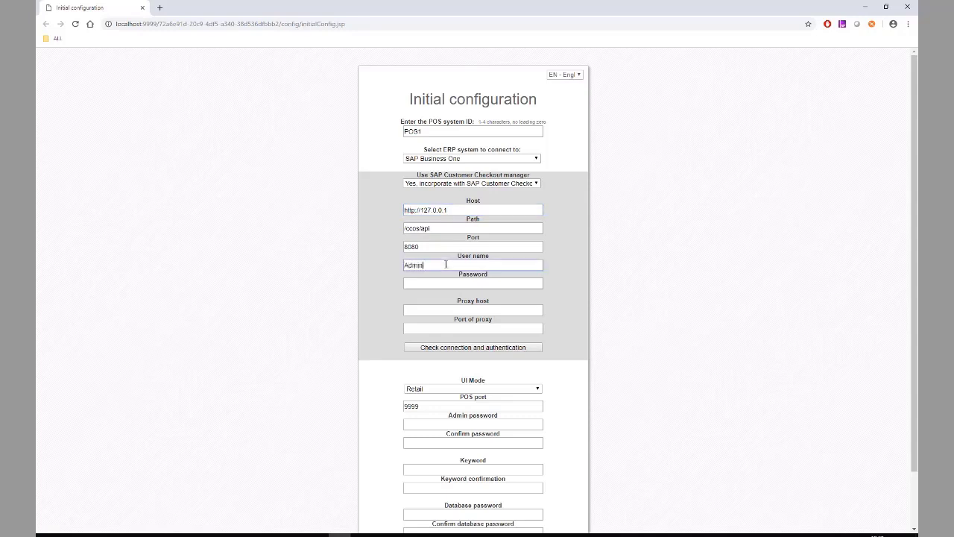
pyautogui.press('Tab')
pyautogui.write('ad')
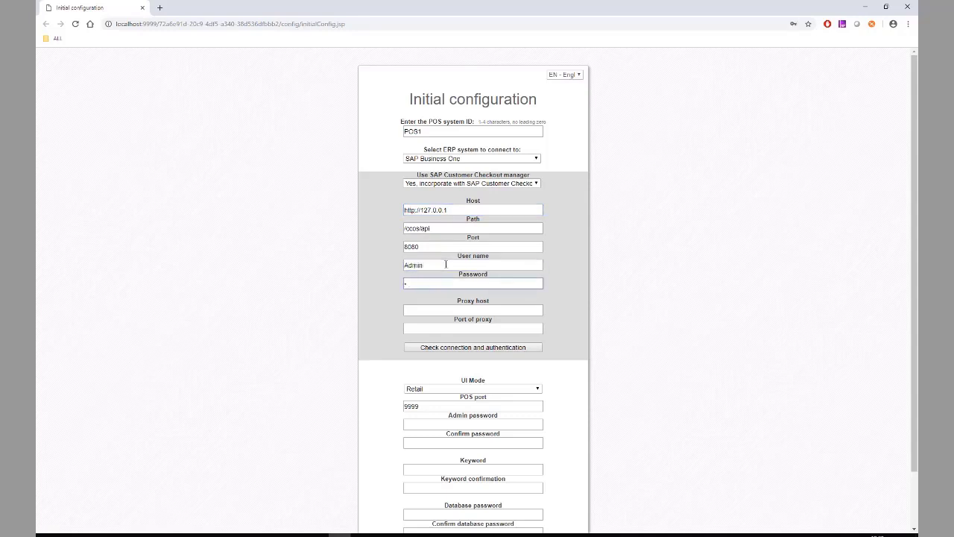
pyautogui.press('BackSpace')
pyautogui.write('•••••••')
pyautogui.write('•')
pyautogui.scroll(-2, 582, 298)
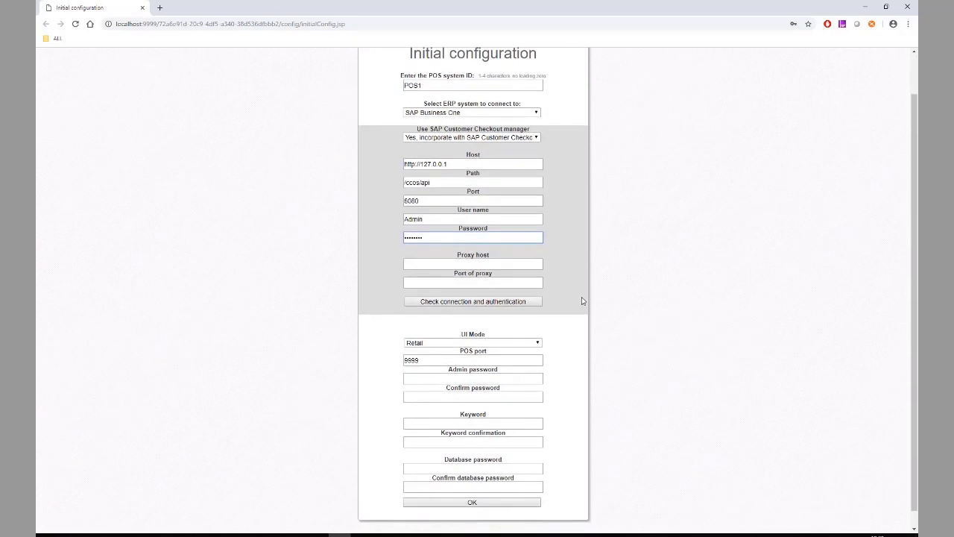
pyautogui.scroll(-1, 582, 300)
pyautogui.click(411, 183)
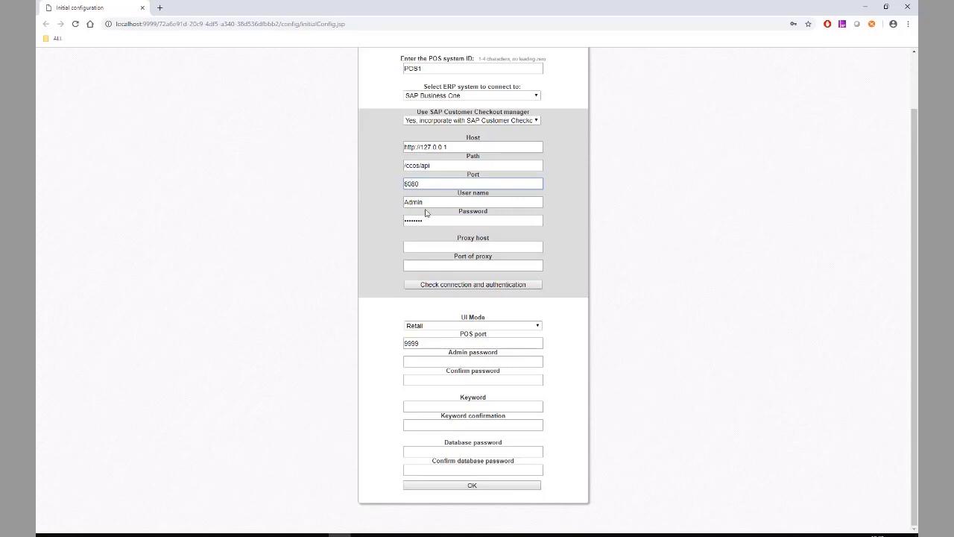
# Change the manager port to 2780 and enter and confirm the admin password
pyautogui.press('BackSpace')
pyautogui.press('BackSpace')
pyautogui.write('27')
pyautogui.click(477, 362)
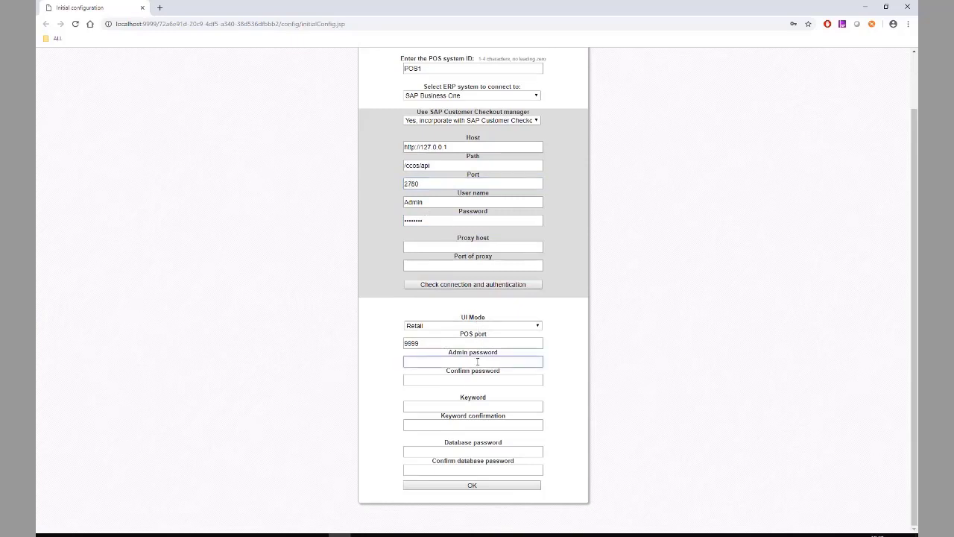
pyautogui.press('BackSpace')
pyautogui.write('*******')
pyautogui.press('Tab')
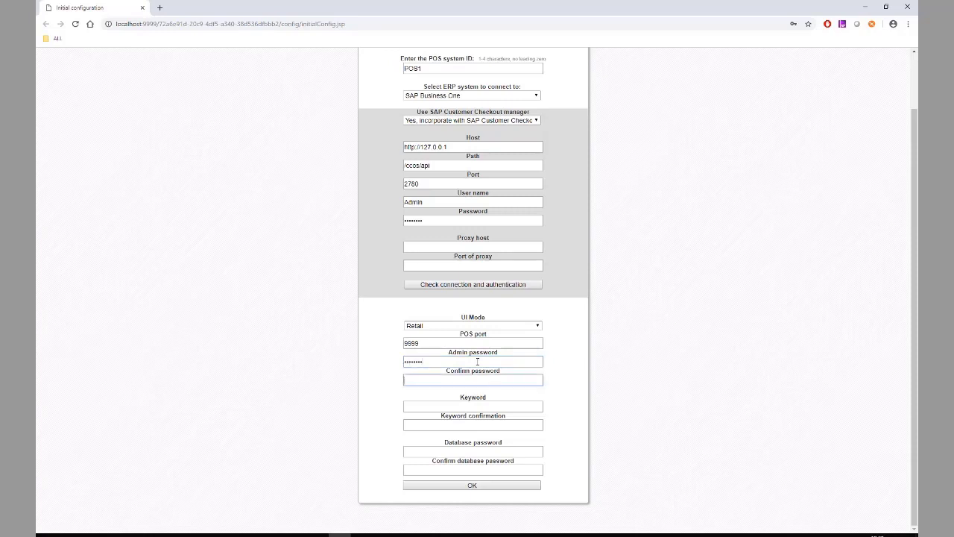
pyautogui.write('********')
# Enter and confirm the keyword and database passwords, then submit the initial configuration
pyautogui.click(467, 404)
pyautogui.write('*****')
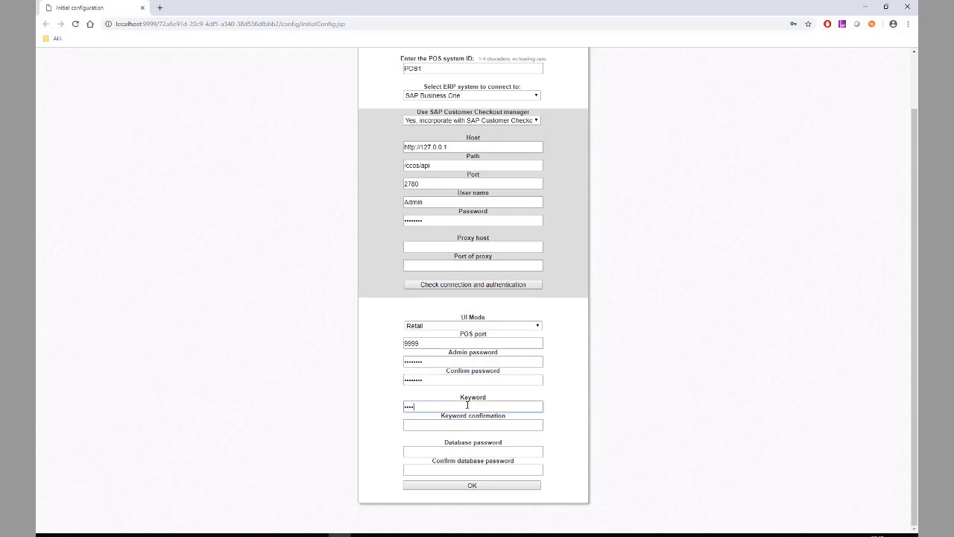
pyautogui.press('BackSpace')
pyautogui.press('BackSpace')
pyautogui.press('BackSpace')
pyautogui.press('BackSpace')
pyautogui.write('****')
pyautogui.press('Tab')
pyautogui.write('****')
pyautogui.press('Tab')
pyautogui.write('****')
pyautogui.press('Tab')
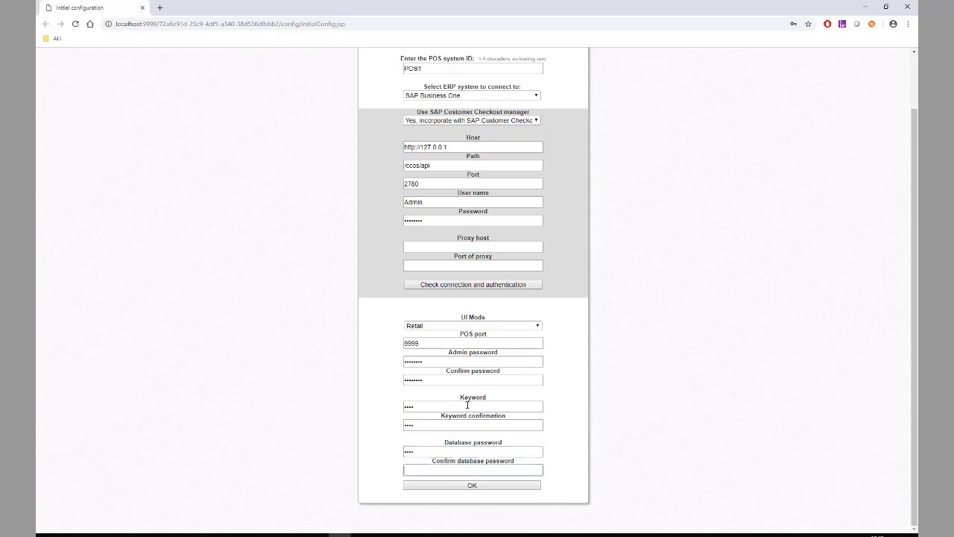
pyautogui.write('****')
pyautogui.click(482, 485)
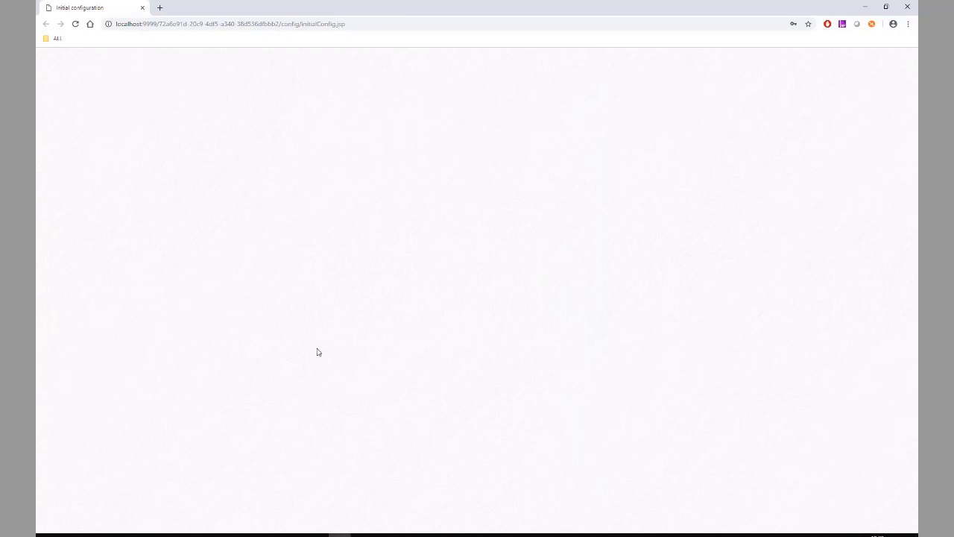
# Run apache-tomcat-8.5.30.exe from the TOMCAT folder and advance past welcome, license and components pages
pyautogui.click(226, 534)
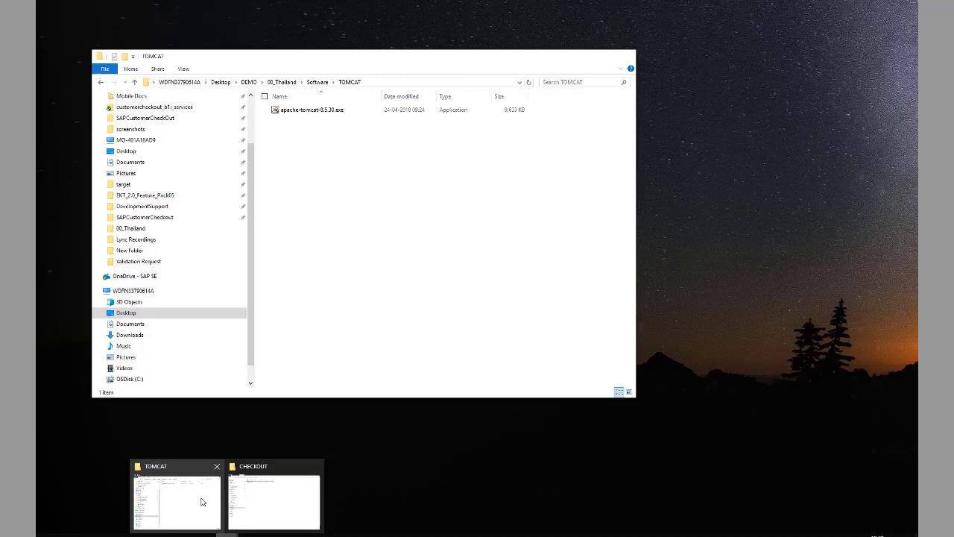
pyautogui.click(202, 500)
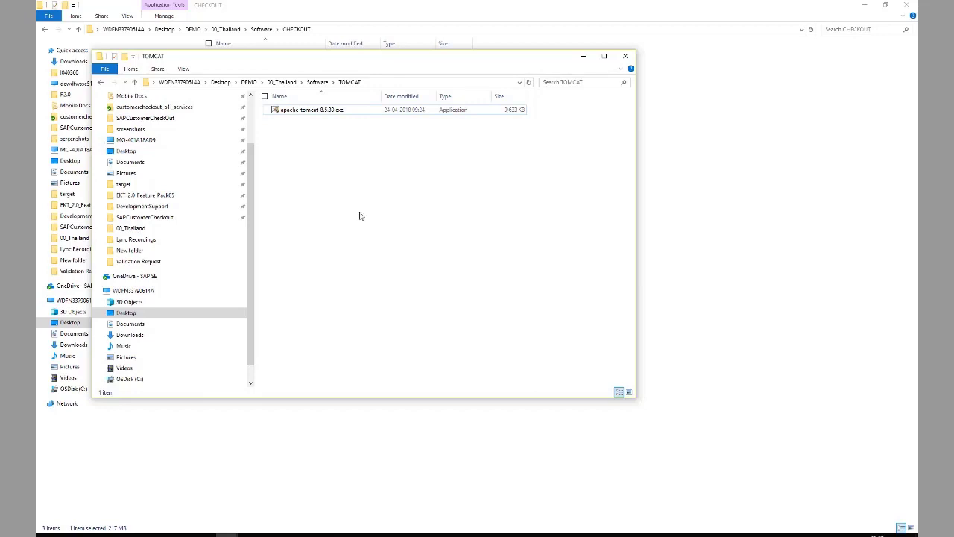
pyautogui.rightClick(318, 112)
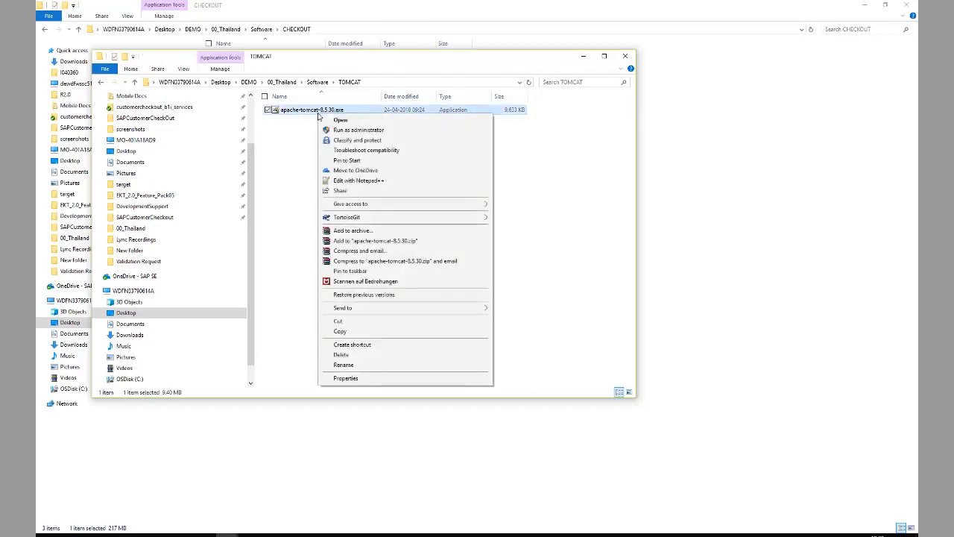
pyautogui.click(350, 132)
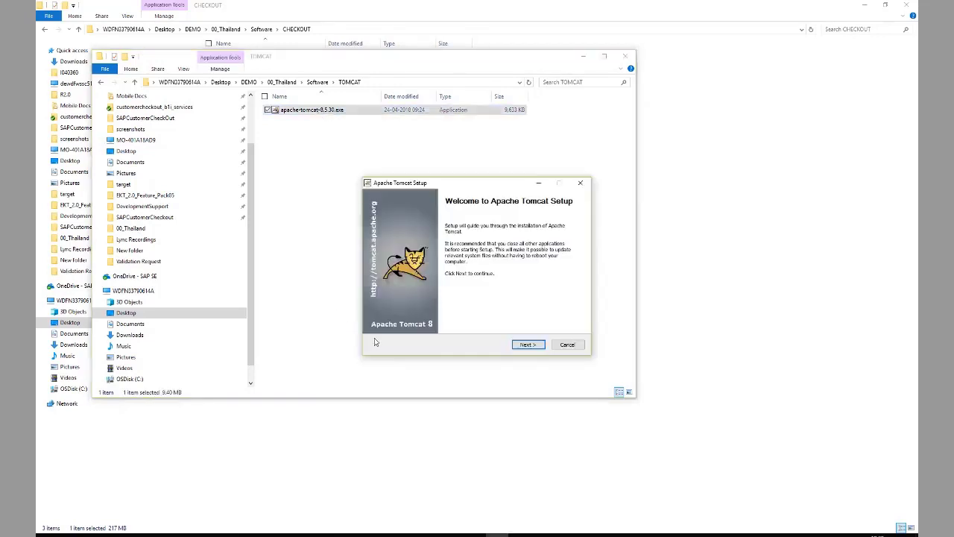
pyautogui.click(527, 345)
pyautogui.click(527, 345)
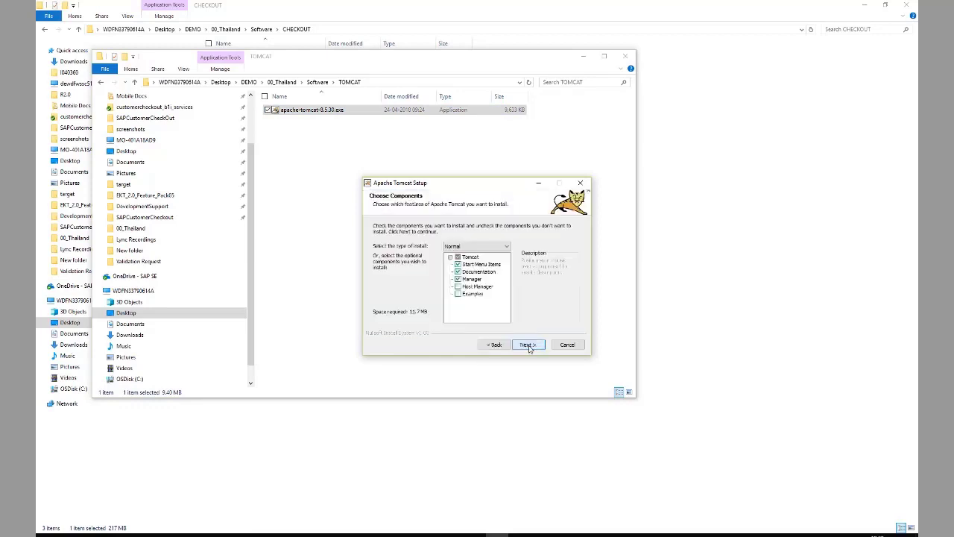
pyautogui.click(528, 345)
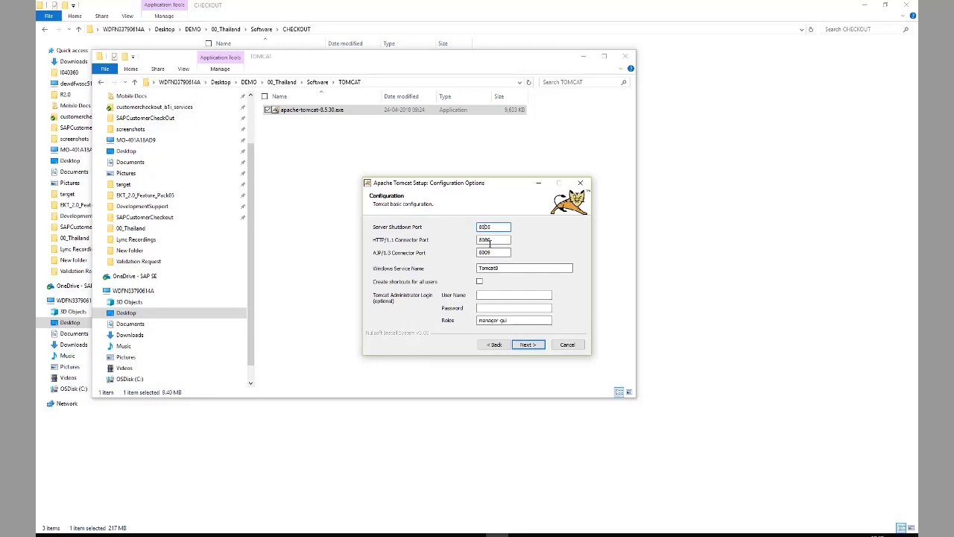
# Change the shutdown, HTTP/1.1 and AJP/1.3 ports to 2705, 2780 and 2709
pyautogui.press('BackSpace')
pyautogui.press('BackSpace')
pyautogui.write('27')
pyautogui.click(493, 243)
pyautogui.press('BackSpace')
pyautogui.press('BackSpace')
pyautogui.write('27')
pyautogui.click(496, 252)
pyautogui.press('BackSpace')
pyautogui.press('BackSpace')
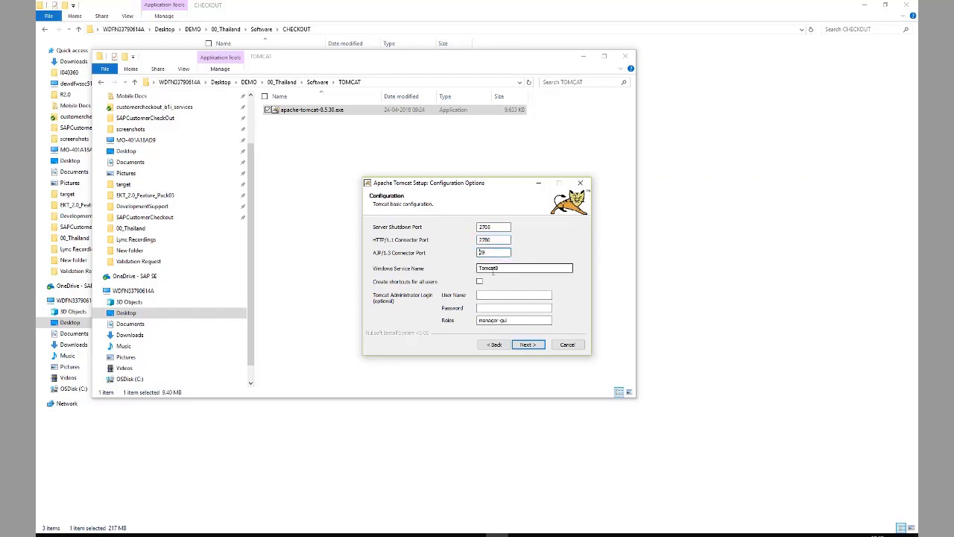
pyautogui.write('27')
# Install Tomcat with the detected Java path, finish setup, and close the release notes
pyautogui.click(528, 344)
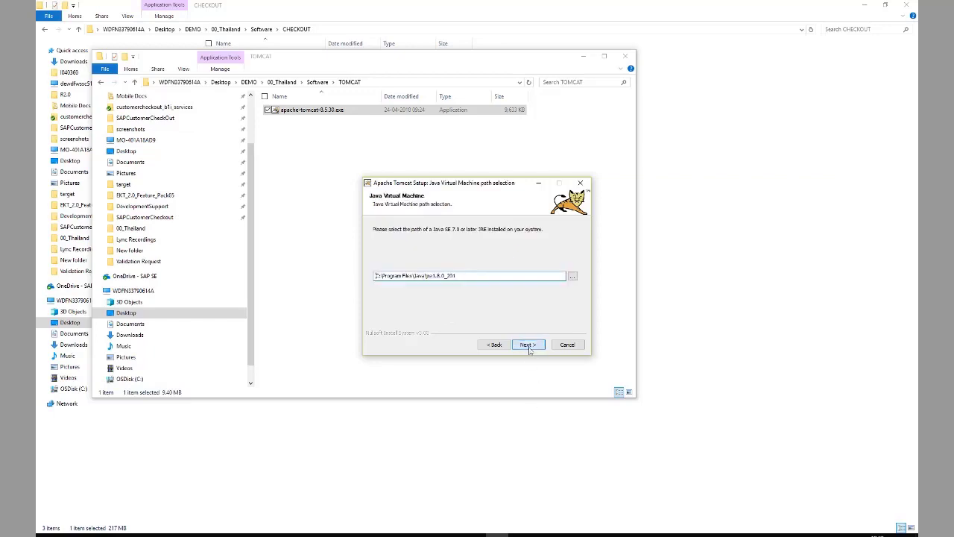
pyautogui.click(528, 344)
pyautogui.click(529, 344)
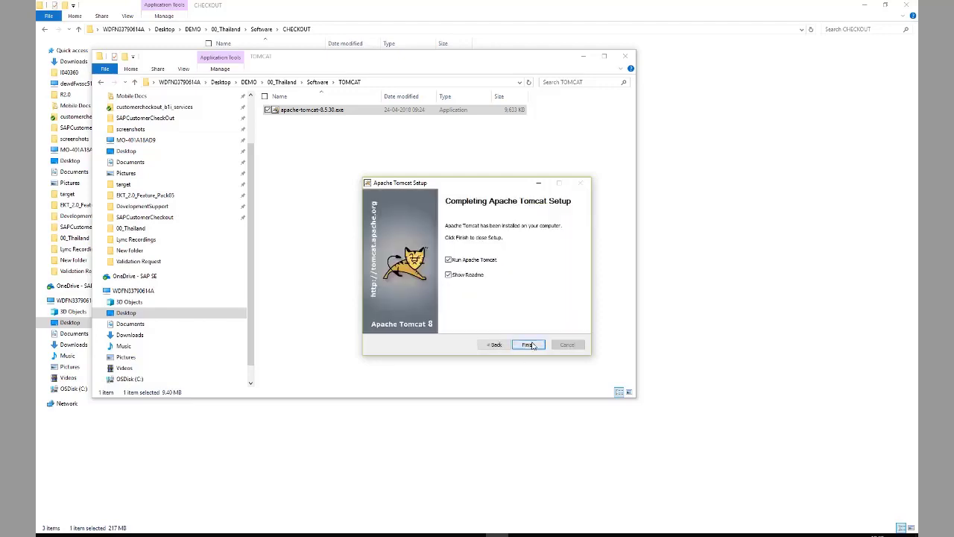
pyautogui.click(527, 344)
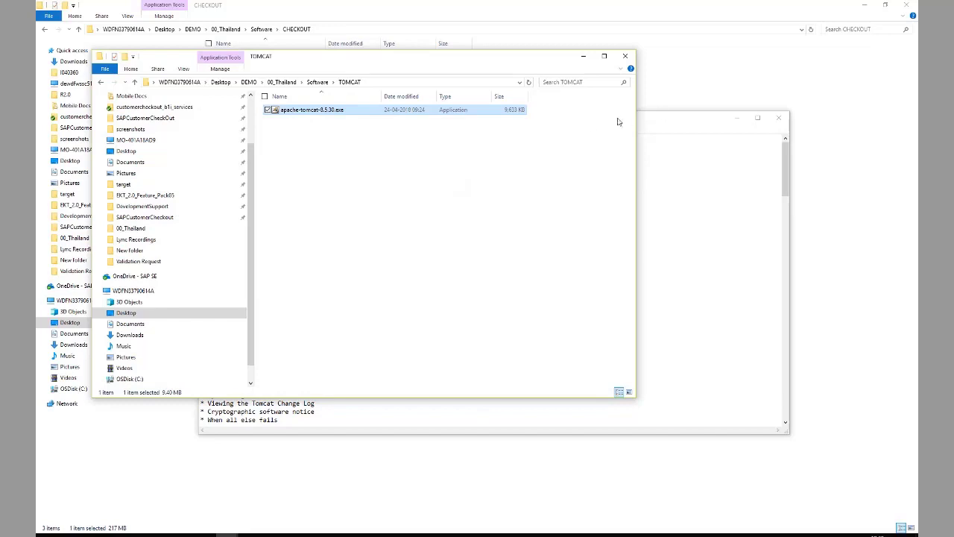
pyautogui.click(685, 181)
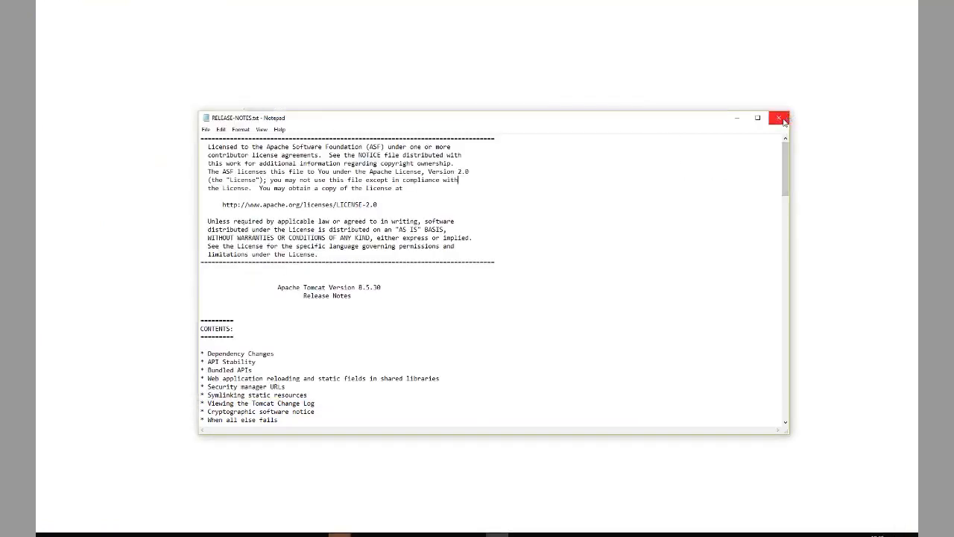
pyautogui.click(779, 118)
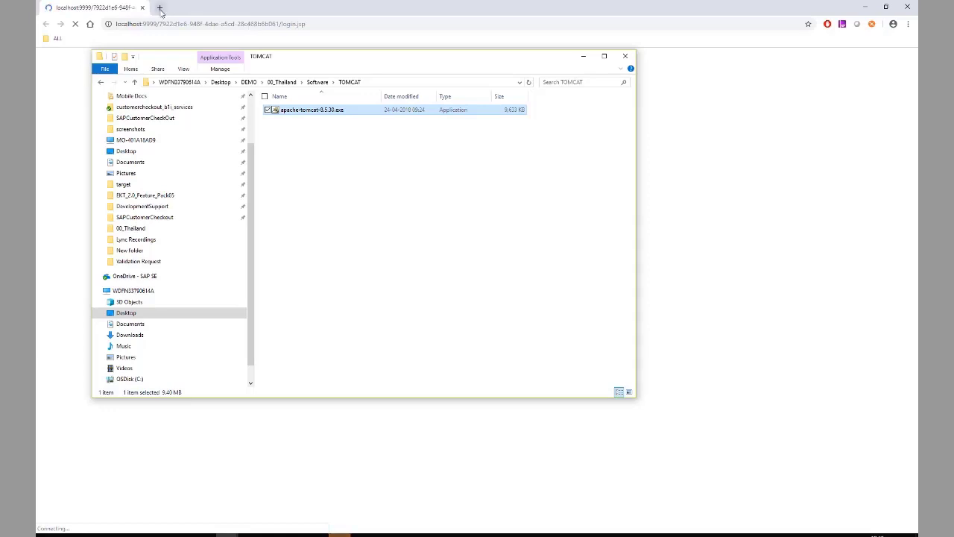
# Load the Tomcat page at 127.0.0.1:2780 in a new tab, then open the manager folder
pyautogui.click(160, 8)
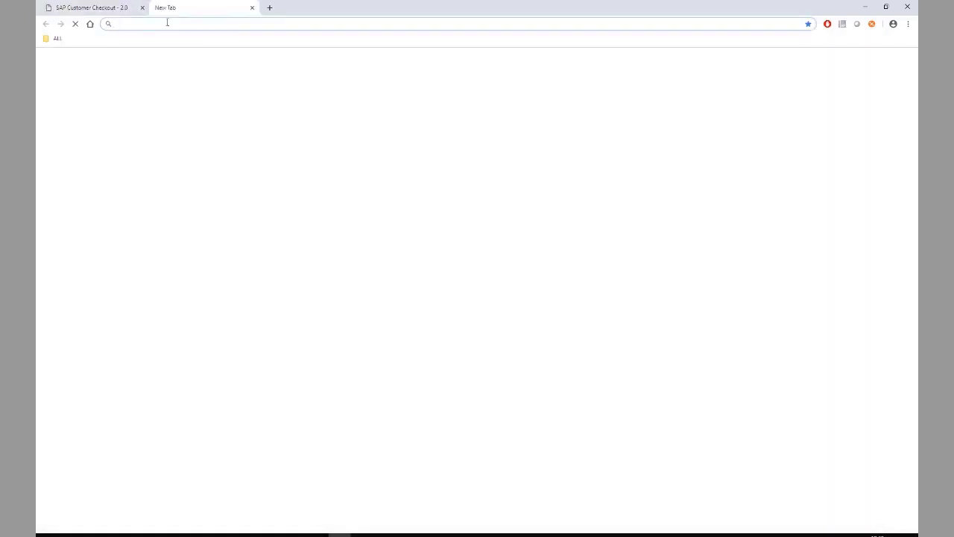
pyautogui.write('127.0.01')
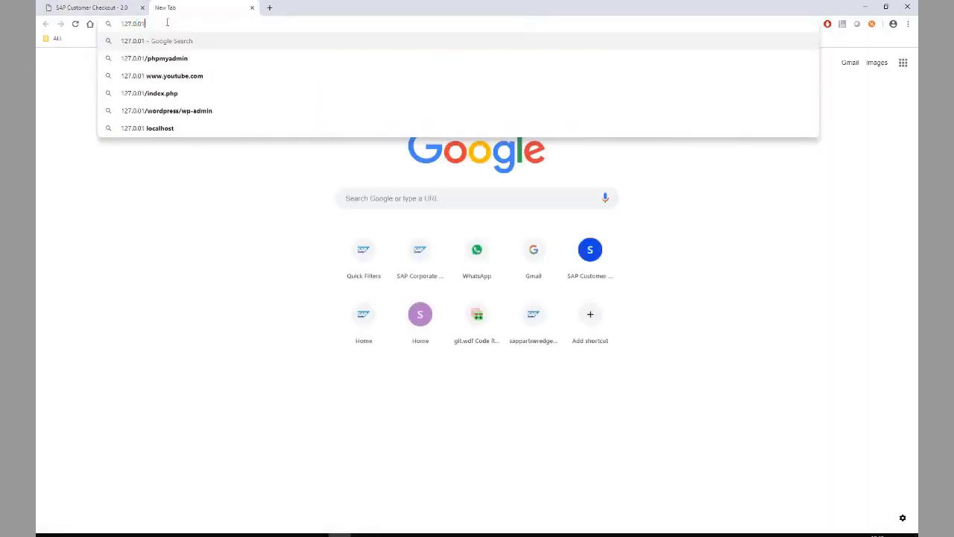
pyautogui.press('BackSpace')
pyautogui.write('.1')
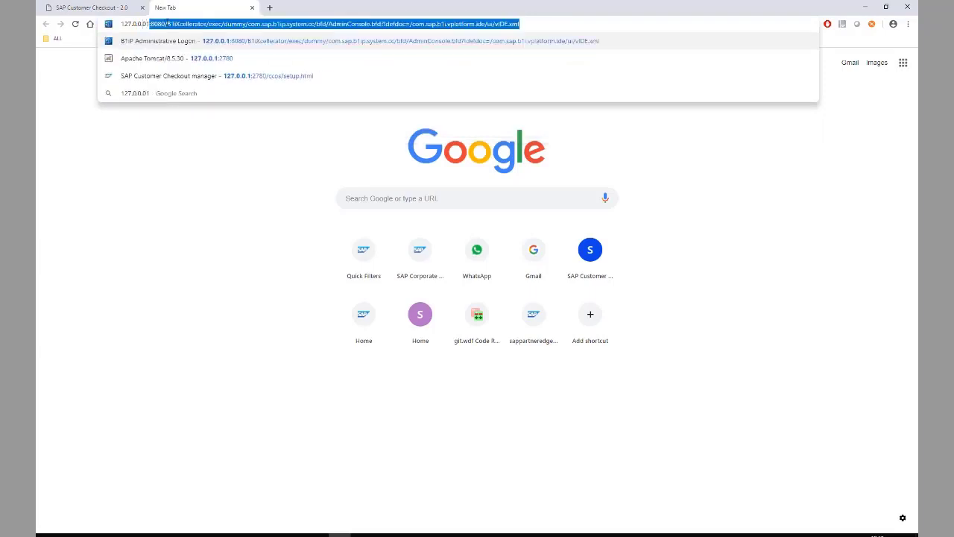
pyautogui.write(':2780')
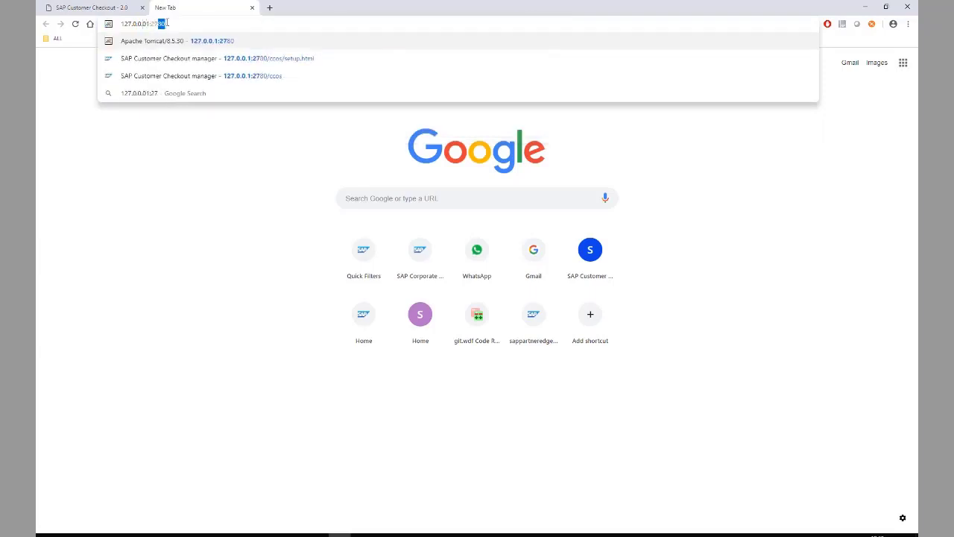
pyautogui.press('Return')
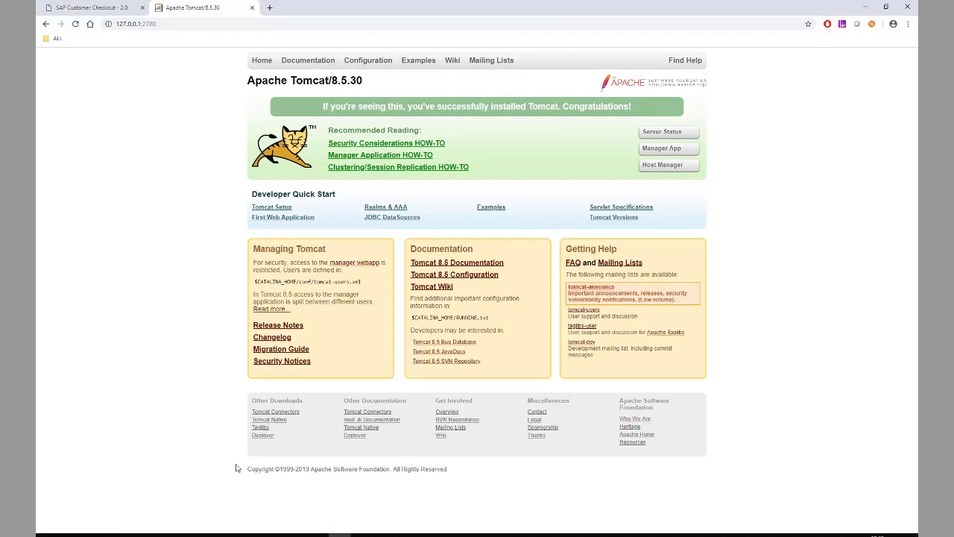
pyautogui.click(227, 533)
pyautogui.doubleClick(241, 79)
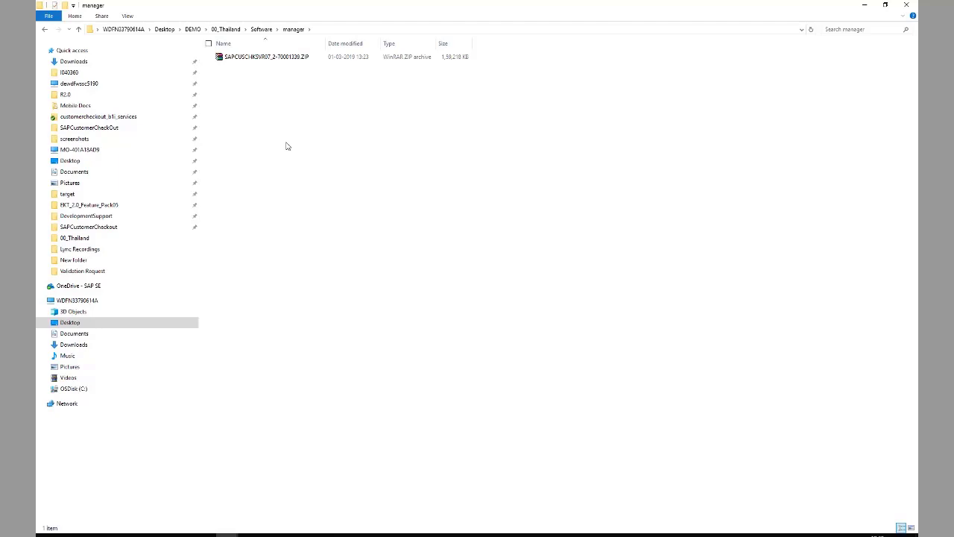
# Extract the manager ZIP into its folder and copy the extracted ccos.war
pyautogui.rightClick(275, 59)
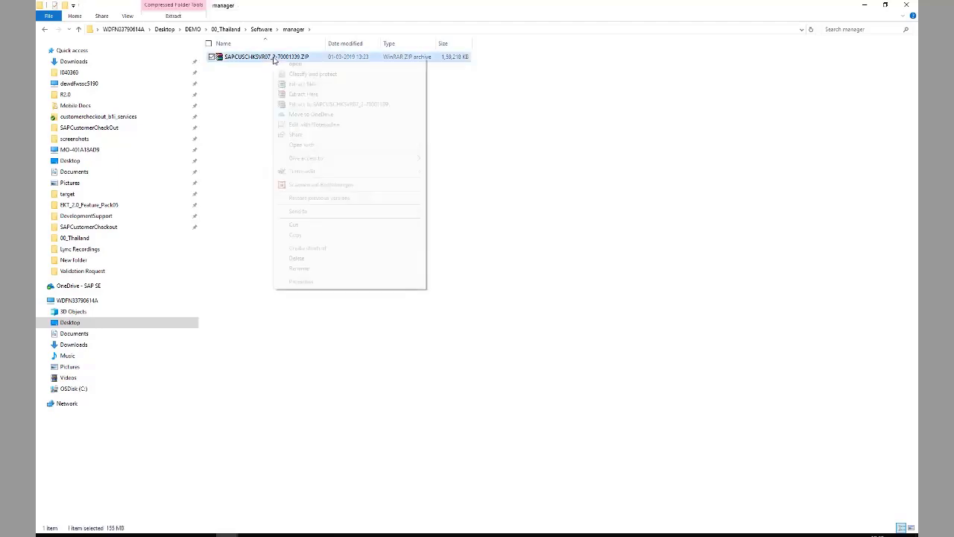
pyautogui.click(302, 94)
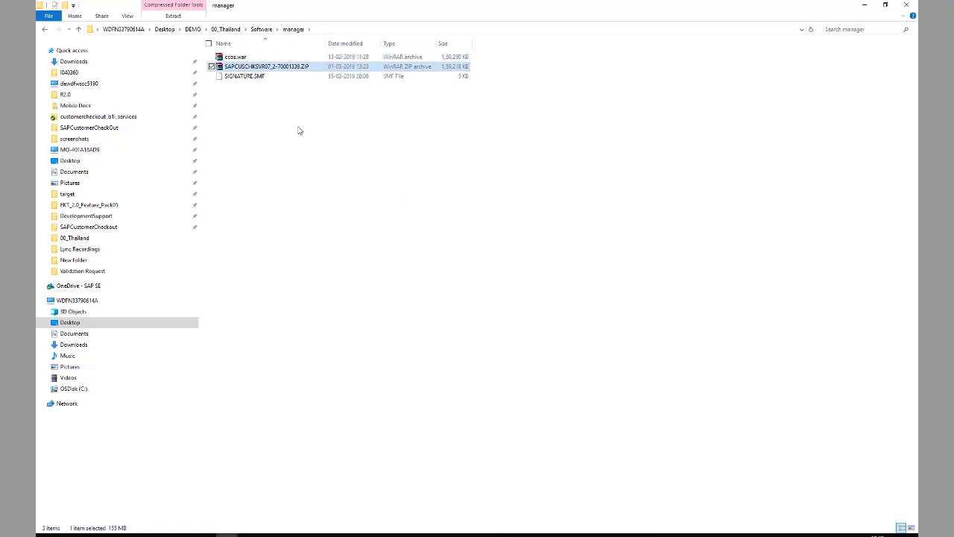
pyautogui.click(241, 59)
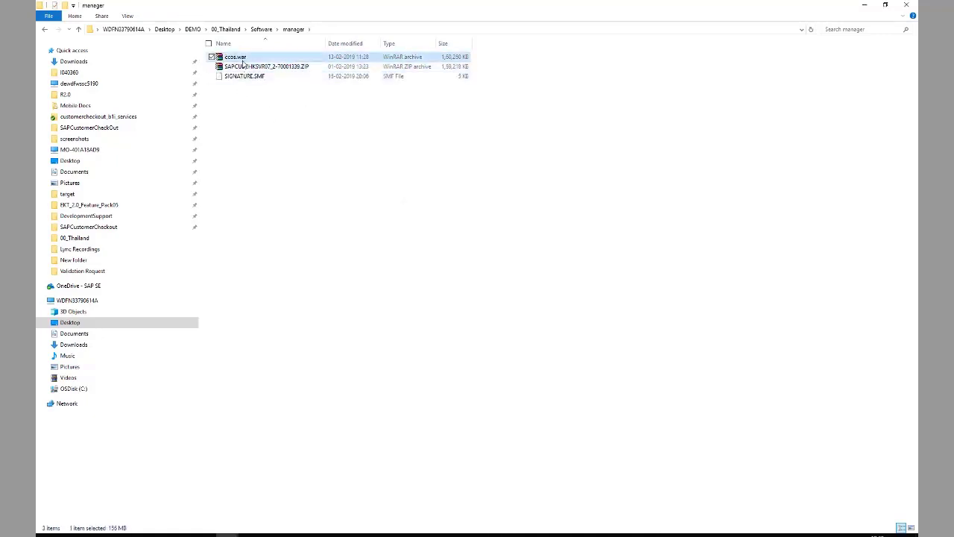
pyautogui.click(319, 326)
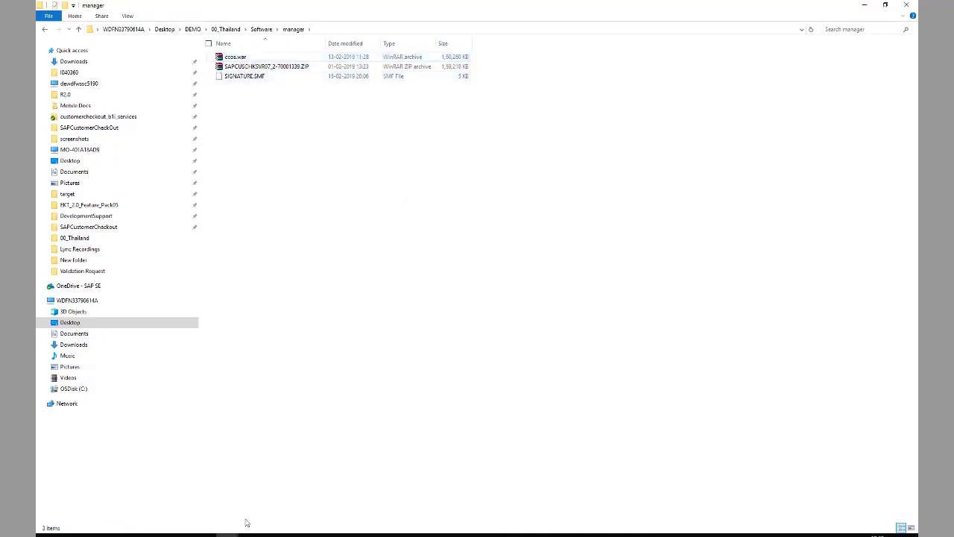
# Paste ccos.war into C:\Program Files\Apache Software Foundation\Tomcat 8.5\webapps with admin permission and refresh until deployed
pyautogui.click(228, 534)
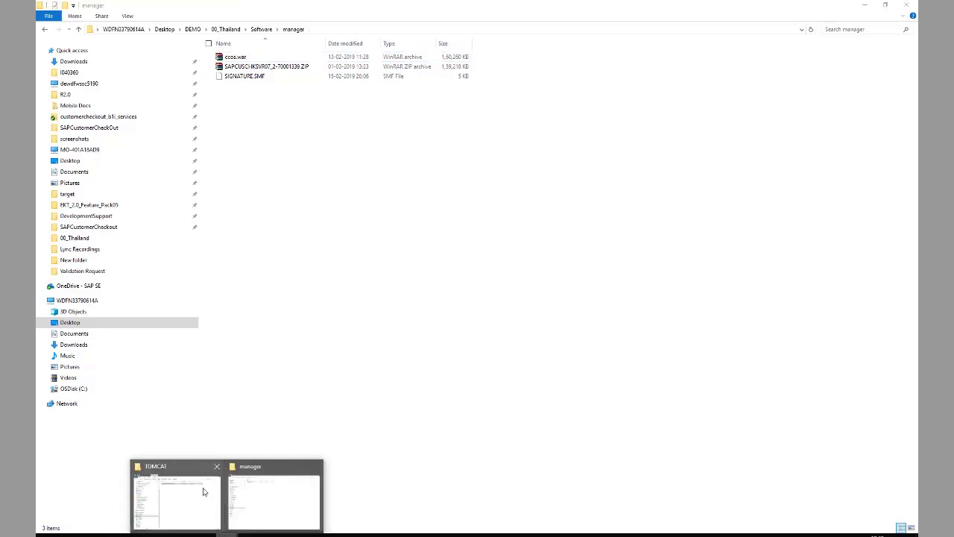
pyautogui.click(207, 489)
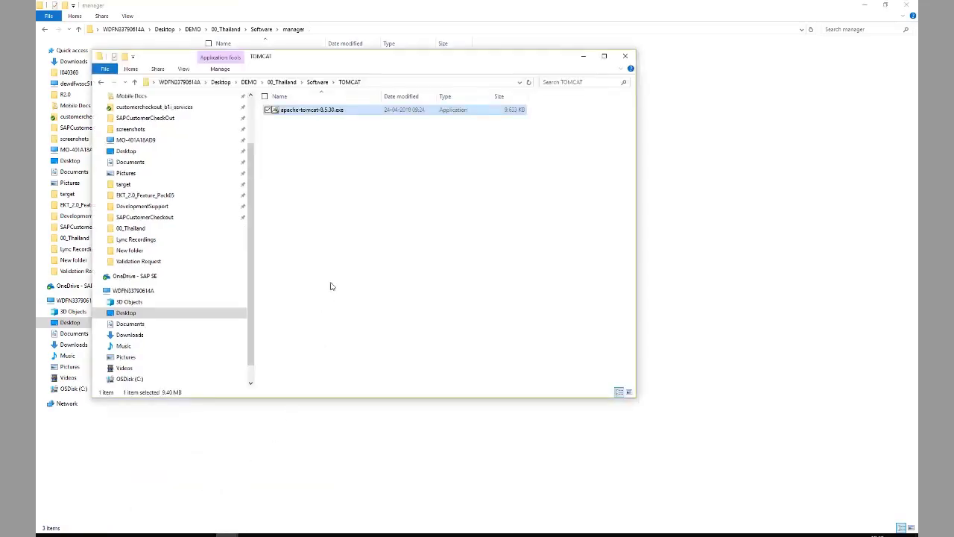
pyautogui.click(146, 379)
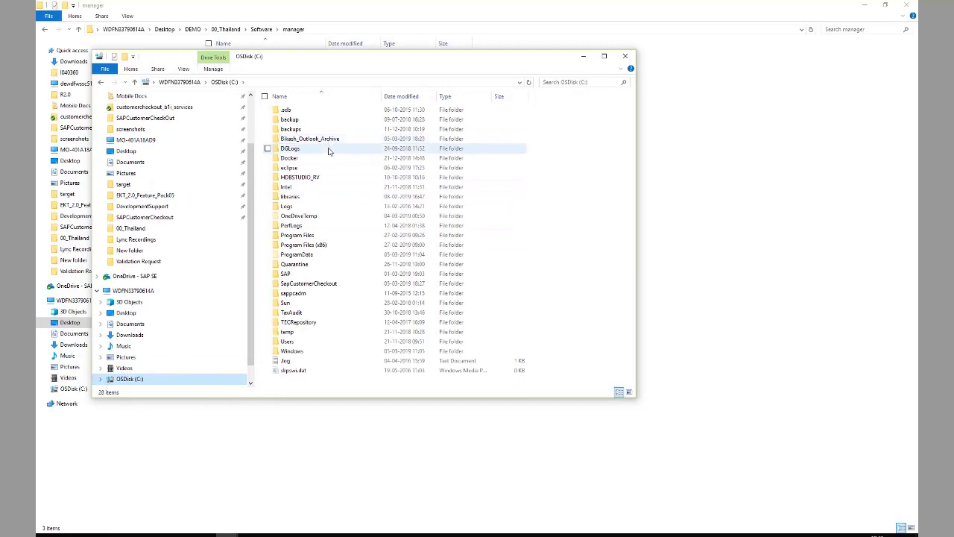
pyautogui.doubleClick(306, 235)
pyautogui.doubleClick(318, 128)
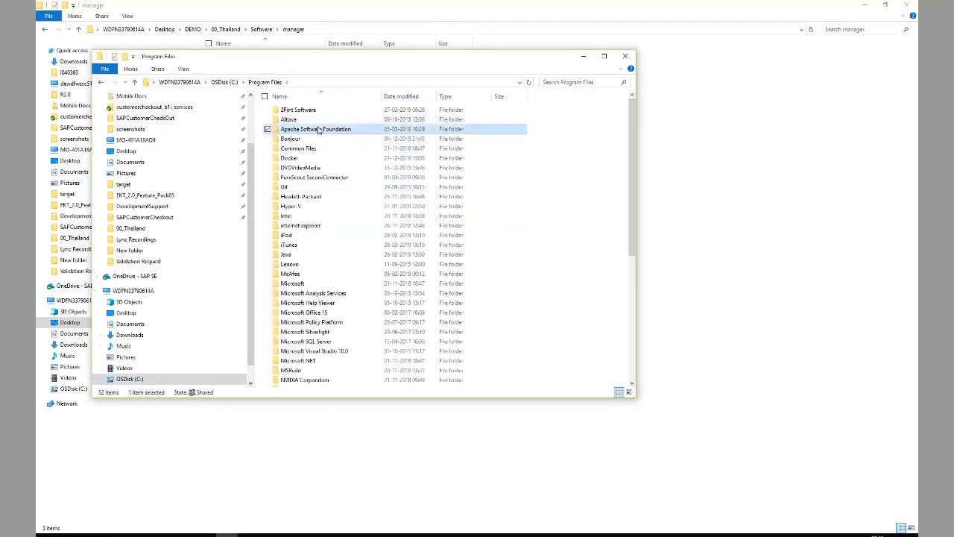
pyautogui.doubleClick(310, 111)
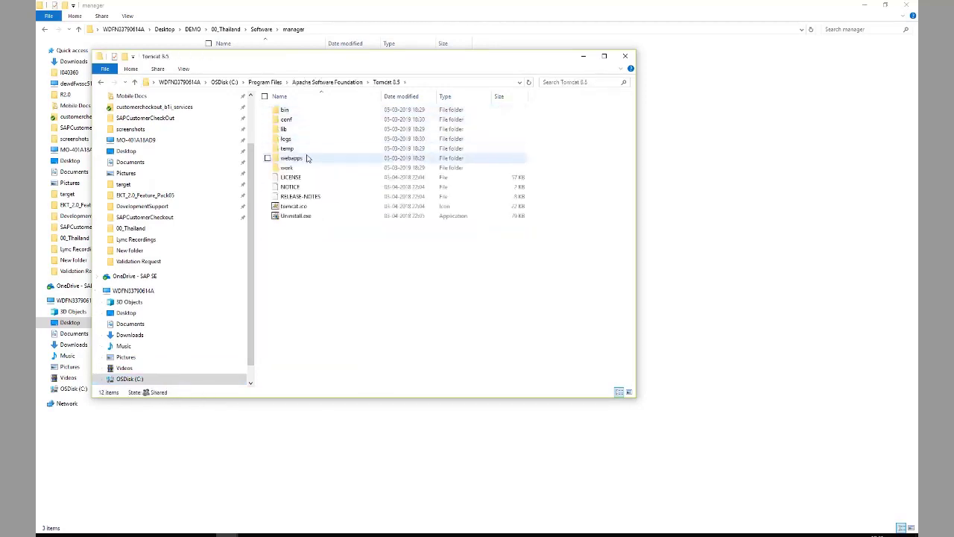
pyautogui.doubleClick(308, 158)
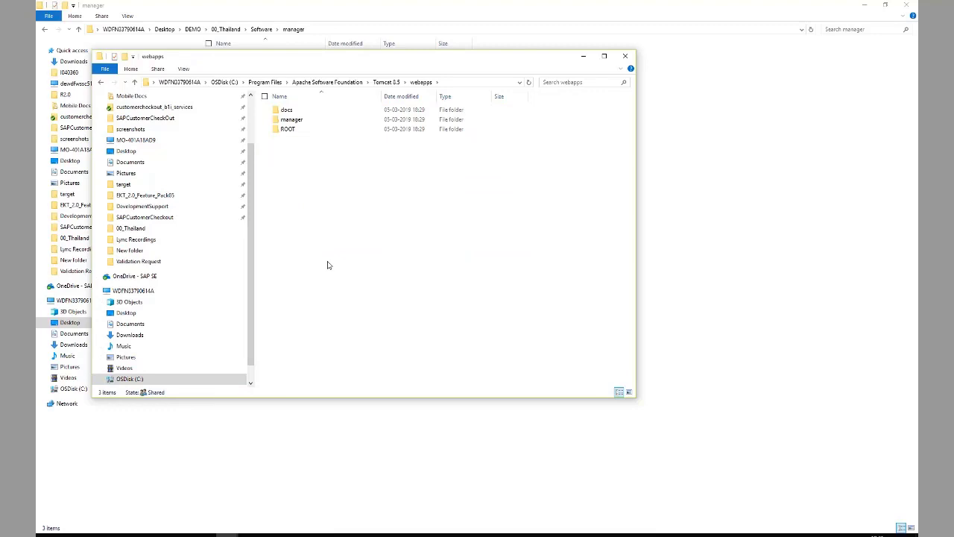
pyautogui.hotkey('ctrl', 'v')
pyautogui.click(452, 210)
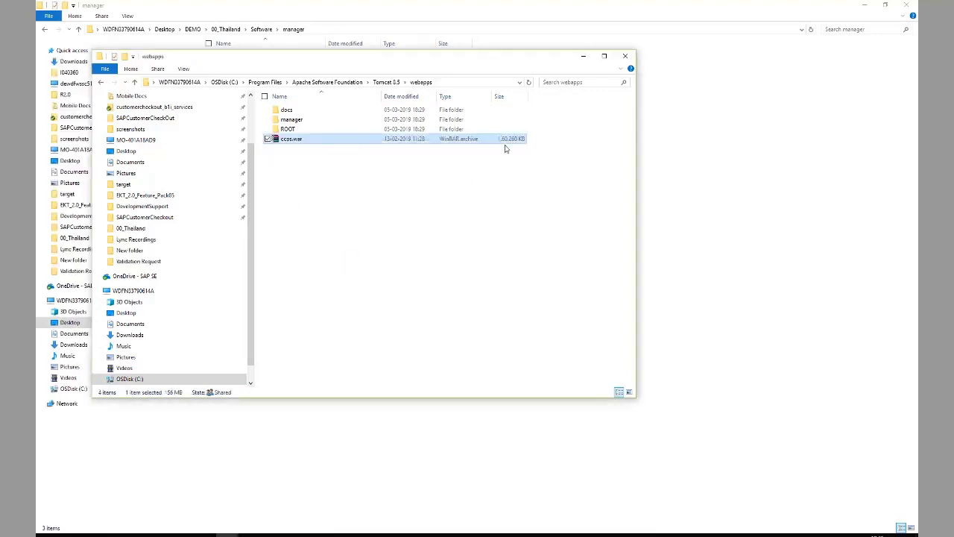
pyautogui.click(528, 83)
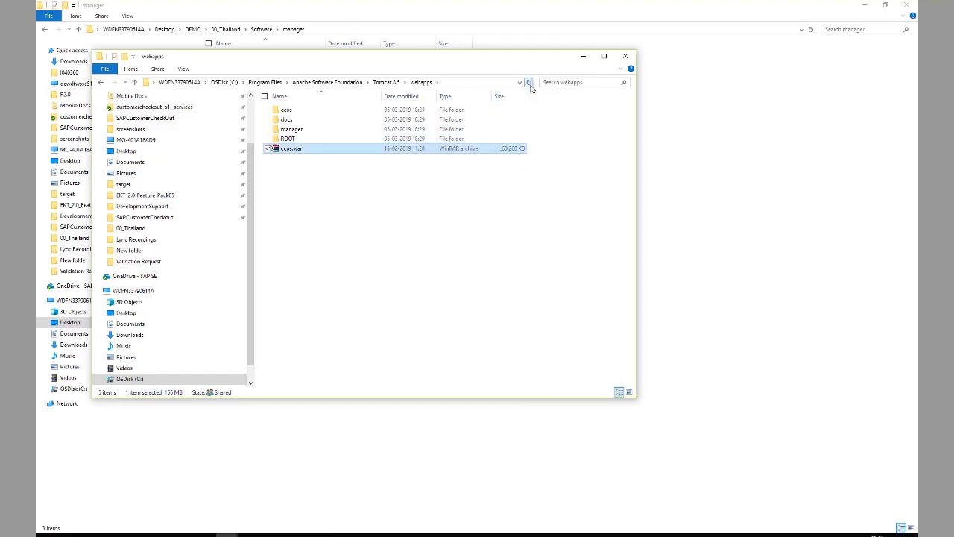
pyautogui.click(529, 83)
pyautogui.click(530, 85)
# Log in to Customer Checkout as Admin, dismiss the no-cash-in notice, and open the settings
pyautogui.click(340, 484)
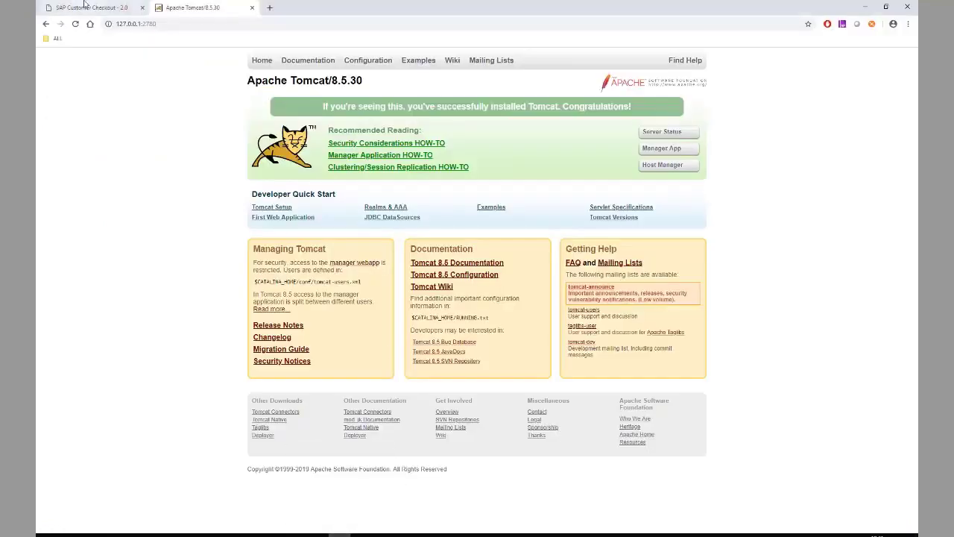
pyautogui.click(84, 6)
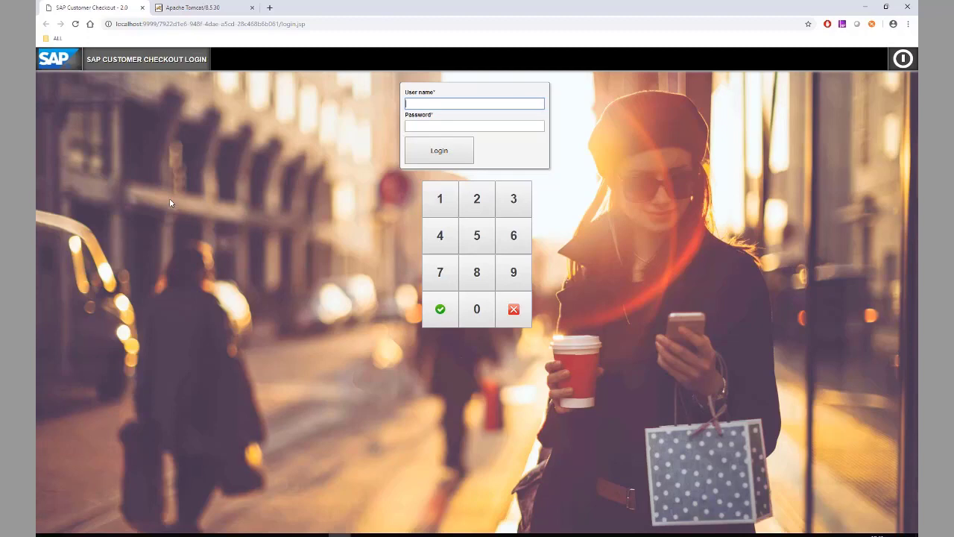
pyautogui.write('Admin')
pyautogui.press('Tab')
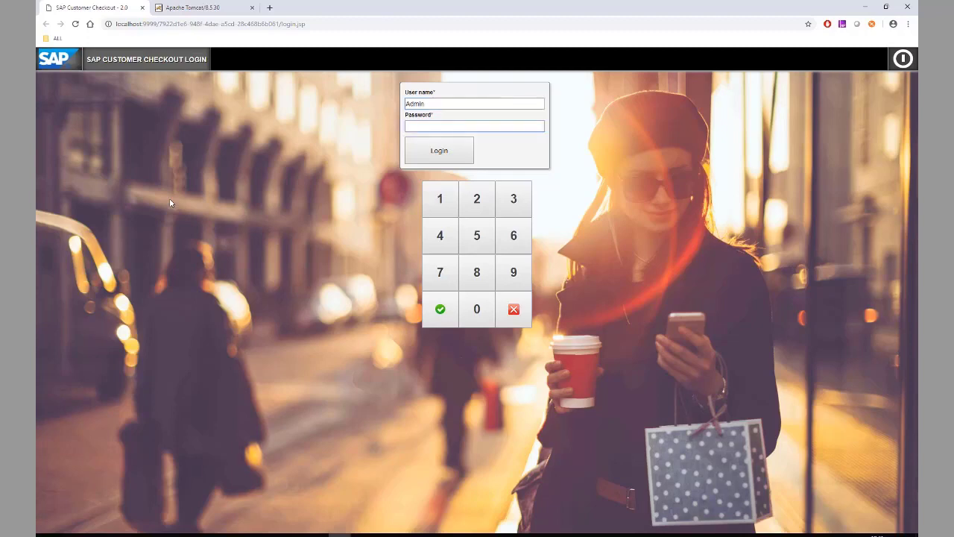
pyautogui.write('********')
pyautogui.press('Return')
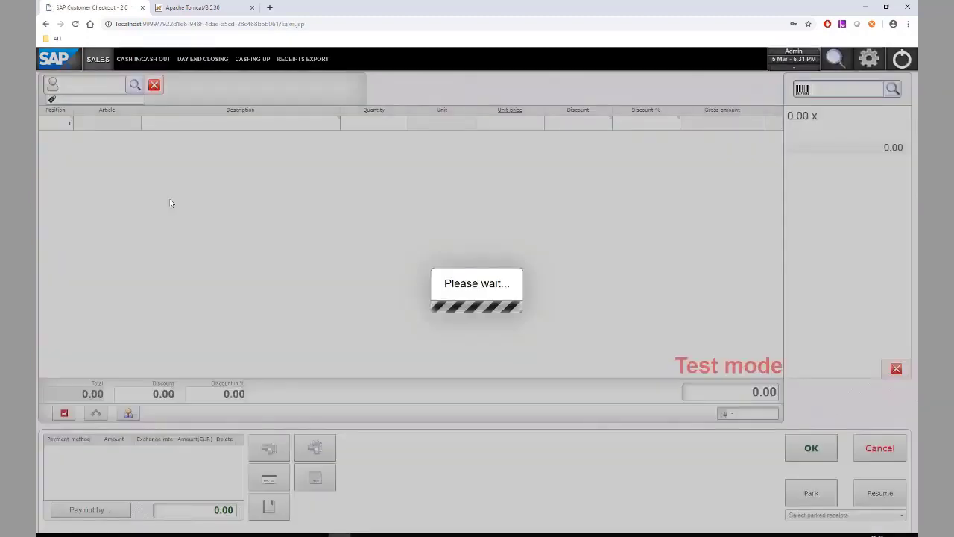
pyautogui.click(489, 328)
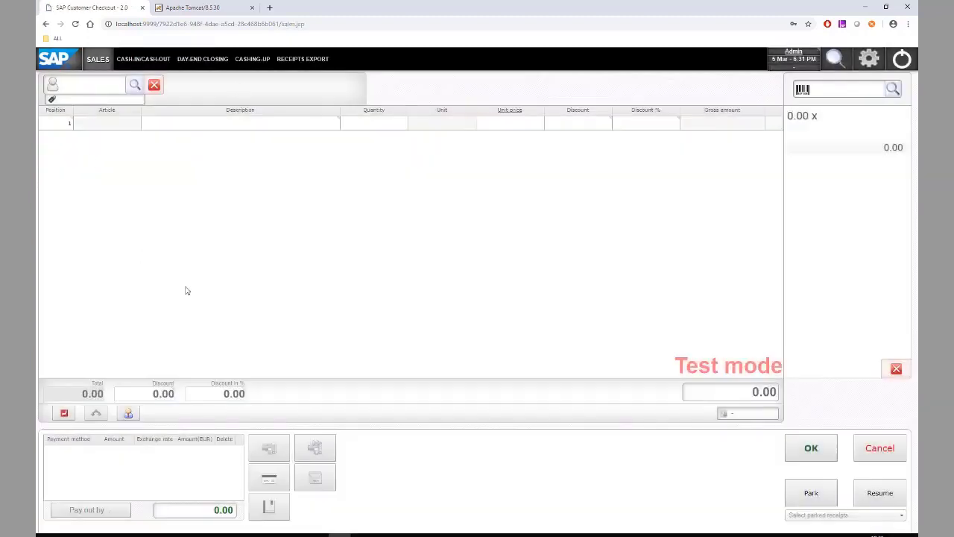
pyautogui.click(869, 64)
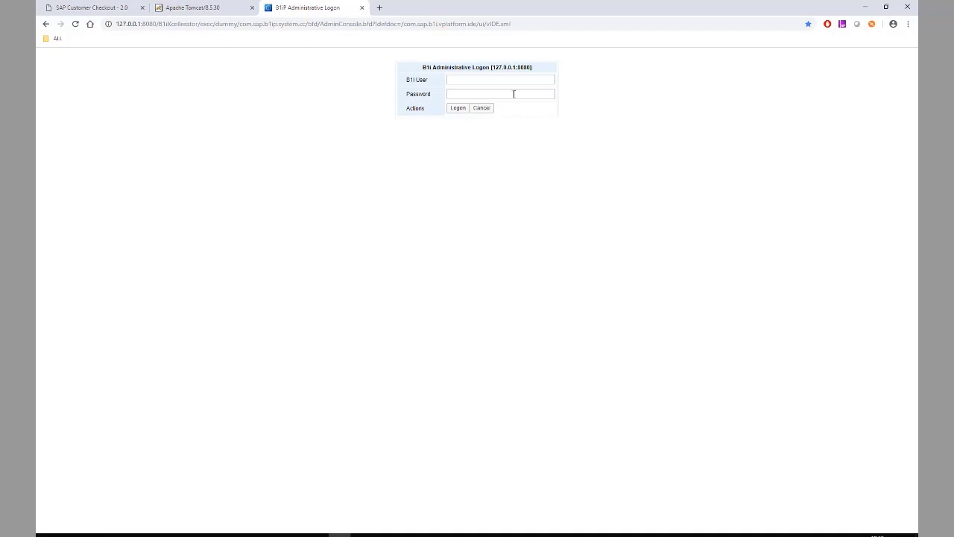
# Log on to B1iP administration with the saved B1i user and copy its host address
pyautogui.click(485, 80)
pyautogui.press('Down')
pyautogui.press('Tab')
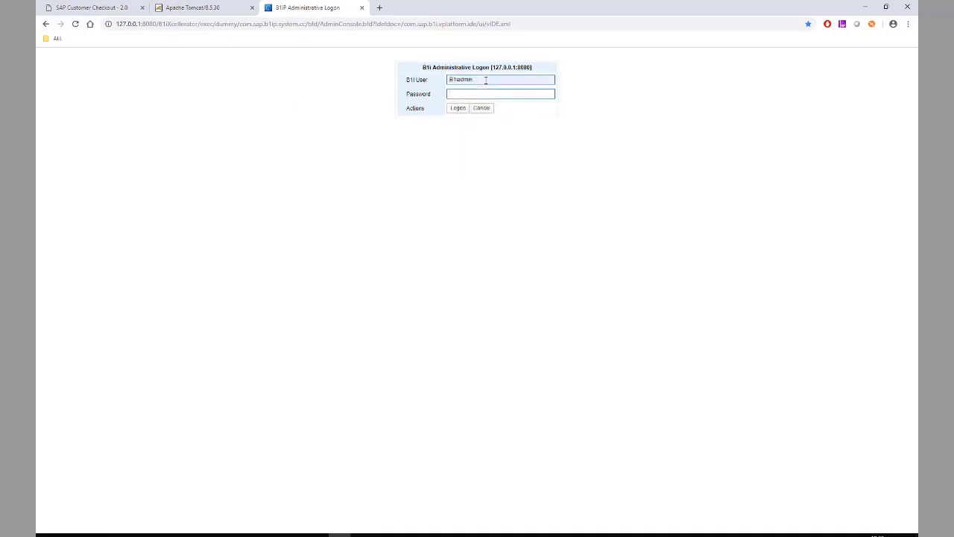
pyautogui.press('Return')
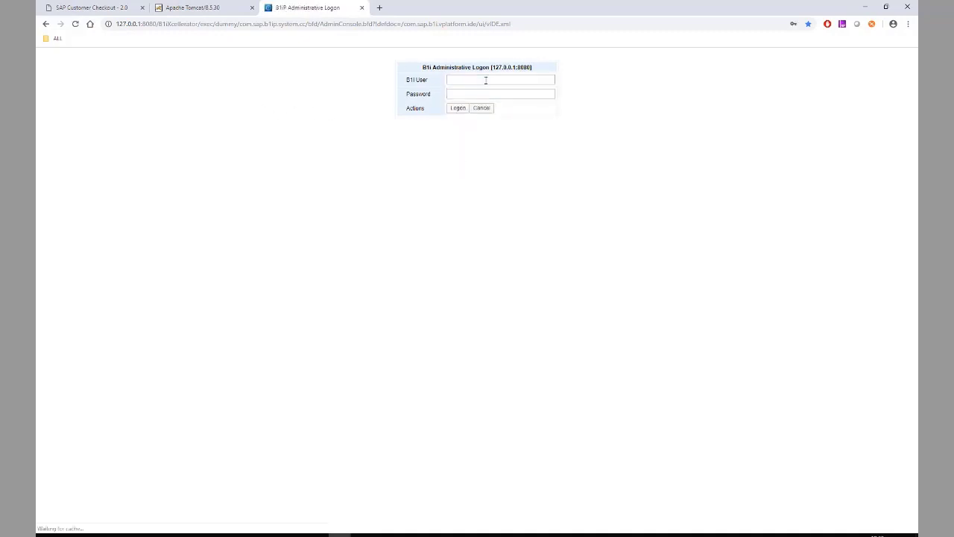
pyautogui.moveTo(116, 23); pyautogui.dragTo(156, 24)
pyautogui.hotkey('ctrl', 'c')
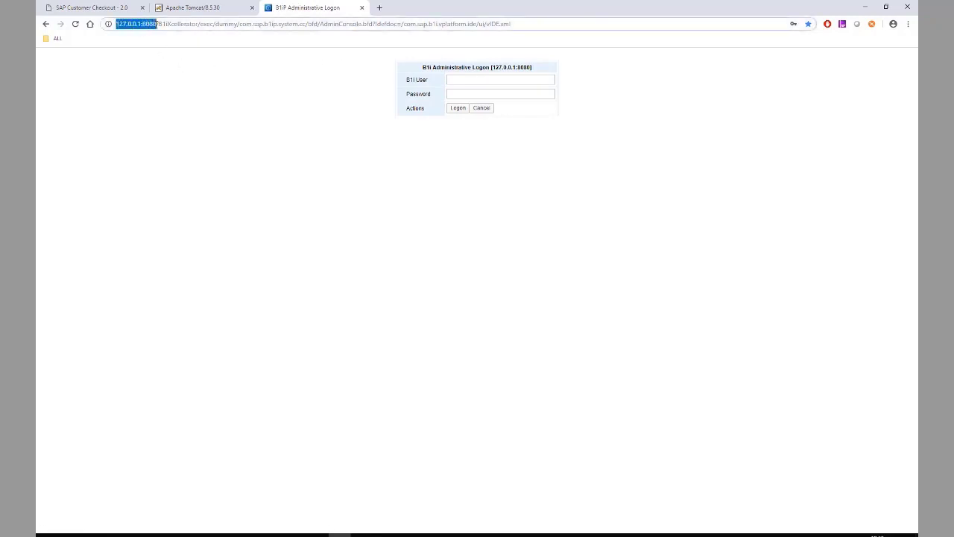
pyautogui.click(51, 10)
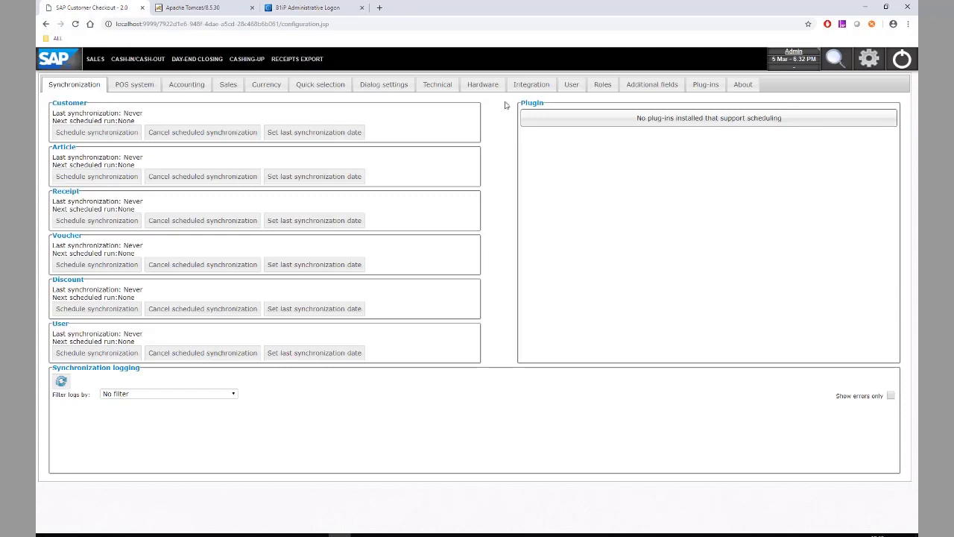
pyautogui.click(526, 83)
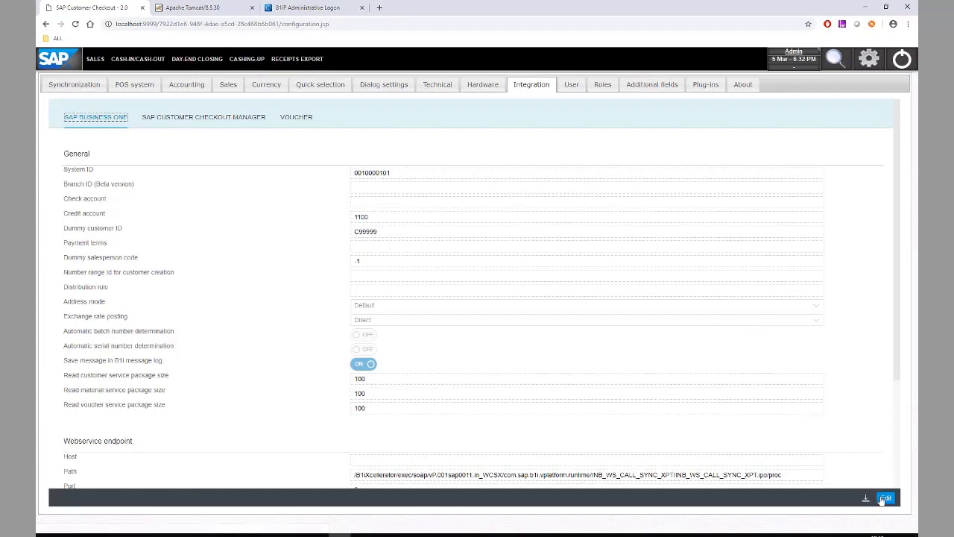
pyautogui.click(885, 497)
pyautogui.scroll(-2, 477, 340)
pyautogui.click(386, 326)
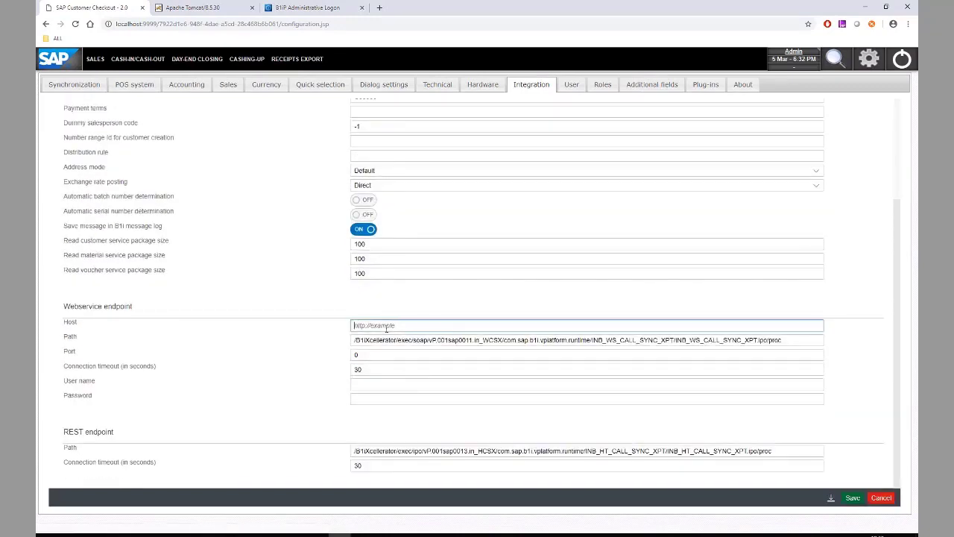
pyautogui.hotkey('ctrl', 'v')
pyautogui.hotkey('shift', 'Left')
pyautogui.hotkey('shift', 'Left')
pyautogui.hotkey('shift', 'Left')
pyautogui.hotkey('shift', 'Left')
pyautogui.press('BackSpace')
pyautogui.press('BackSpace')
pyautogui.click(378, 354)
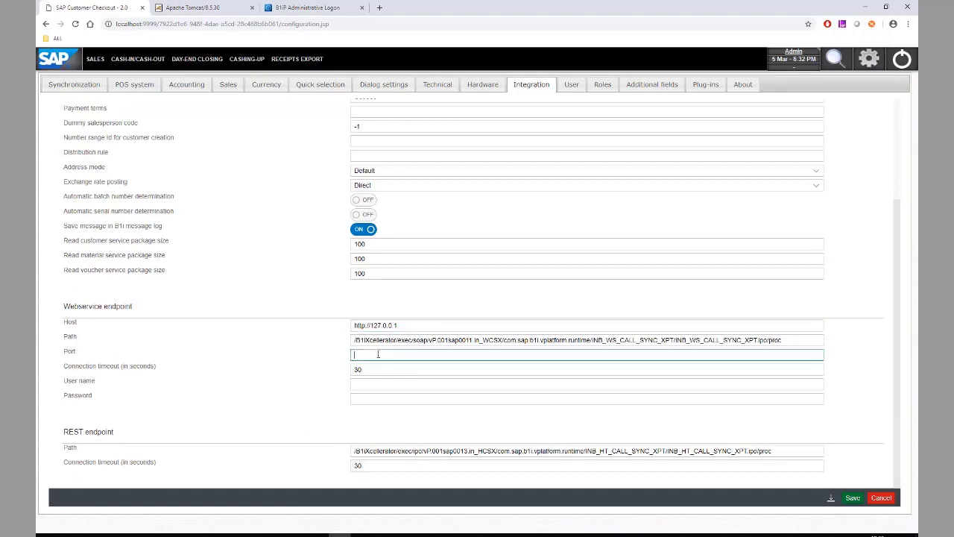
pyautogui.write('8080')
# Set user name B1iadmin with its password, save, and verify connection and authentication
pyautogui.click(377, 382)
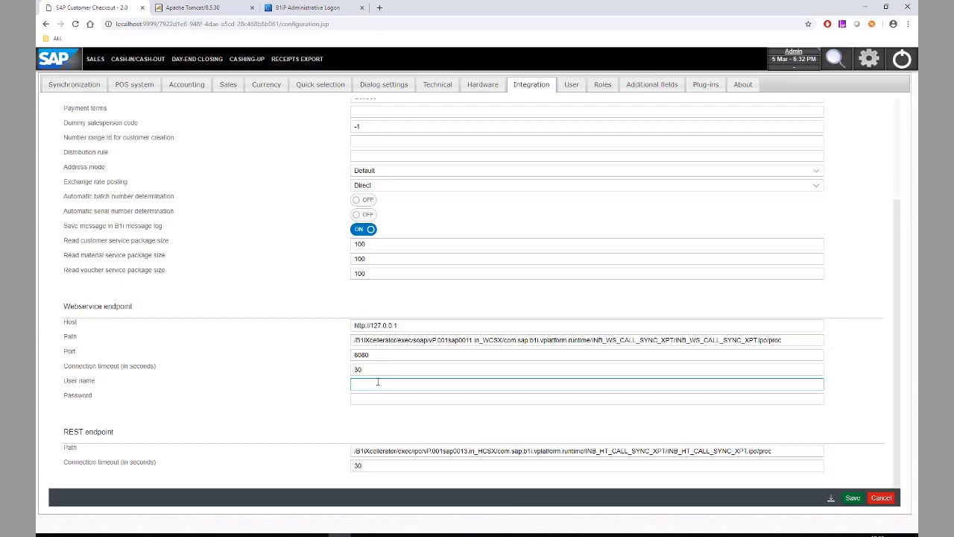
pyautogui.write('B1iadmin')
pyautogui.press('Tab')
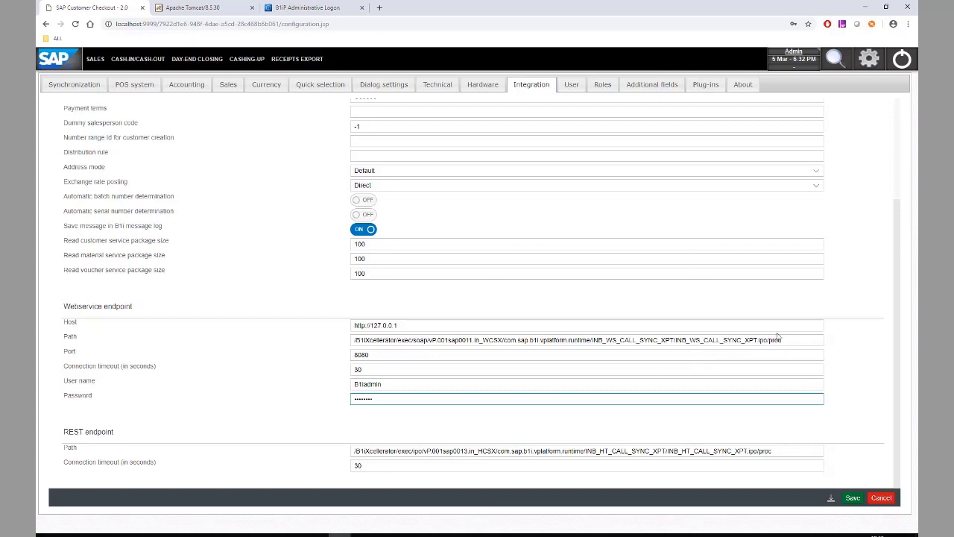
pyautogui.click(852, 497)
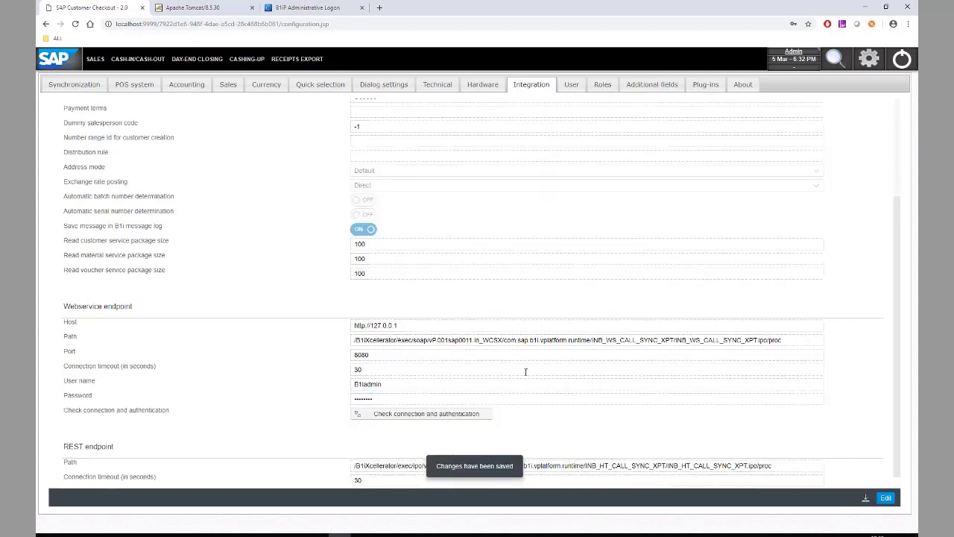
pyautogui.click(419, 417)
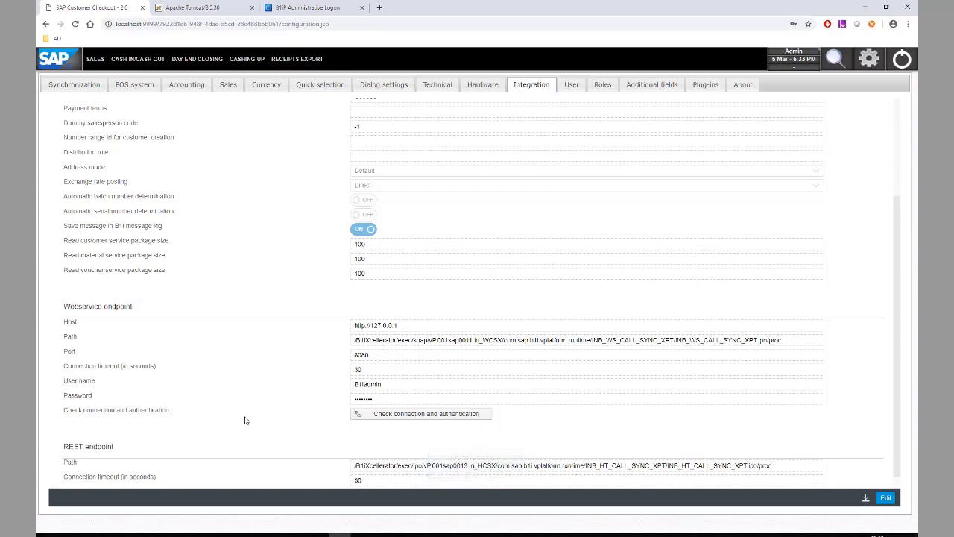
# Log in to the B1i Integration Framework as the administrator user
pyautogui.click(308, 8)
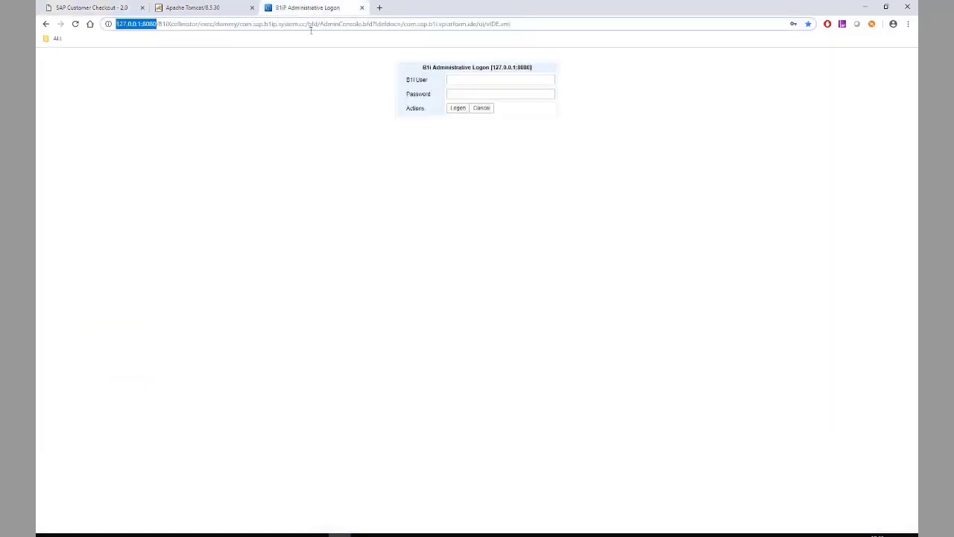
pyautogui.click(452, 80)
pyautogui.press('Down')
pyautogui.press('Tab')
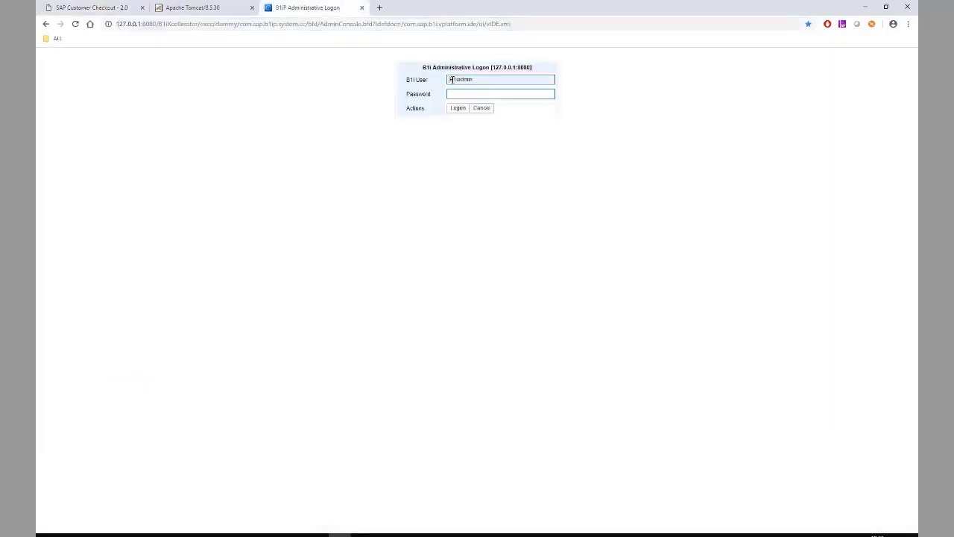
pyautogui.press('Return')
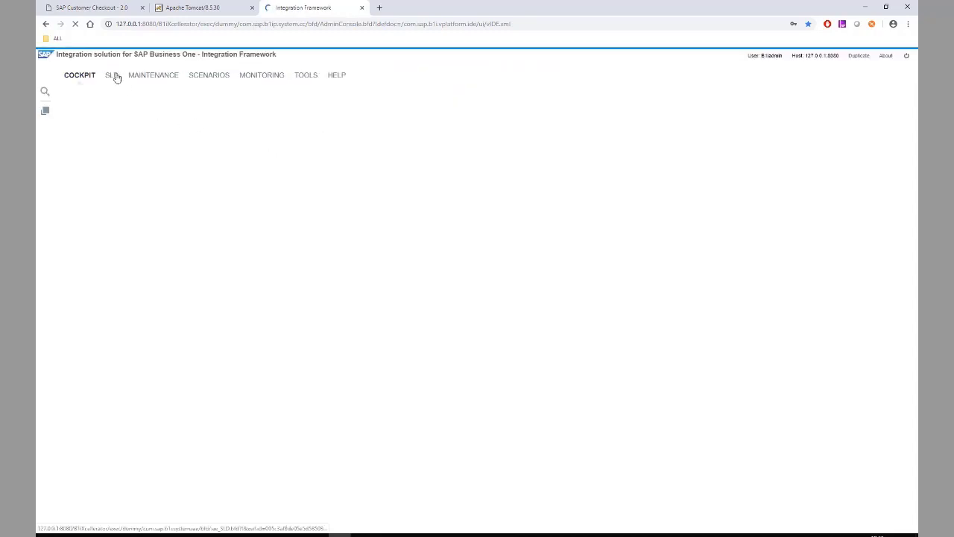
# Copy the SBODemo_GB system ID from the System Landscape Directory
pyautogui.click(113, 76)
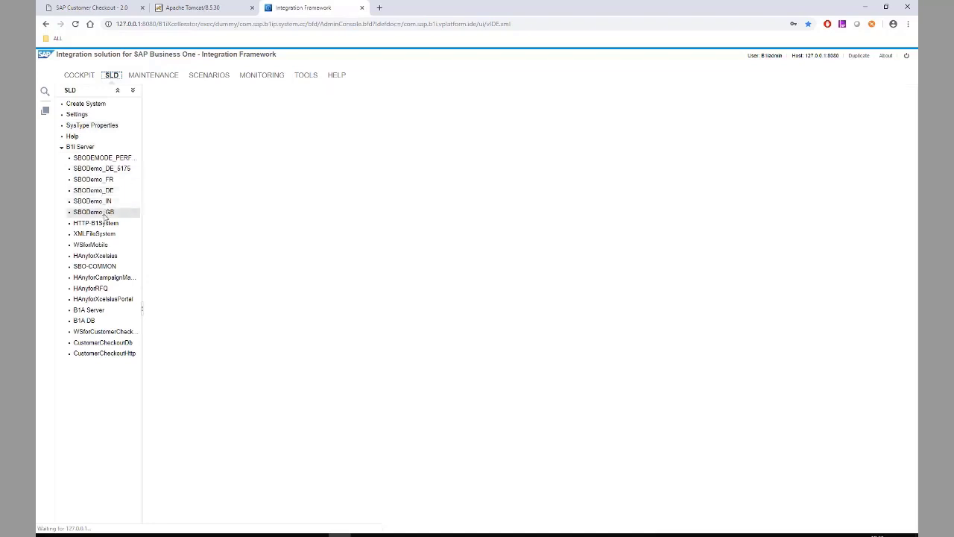
pyautogui.click(105, 216)
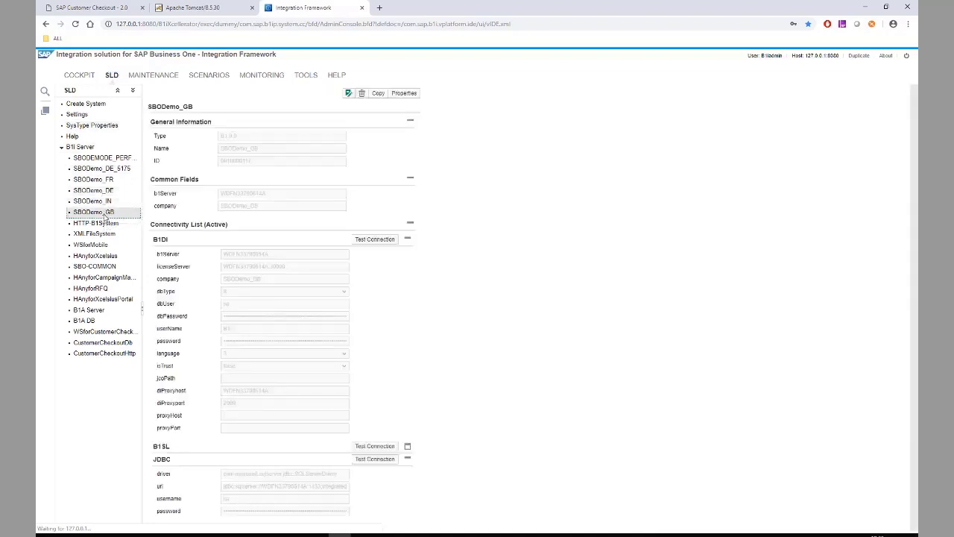
pyautogui.click(86, 216)
pyautogui.click(227, 165)
pyautogui.moveTo(228, 165); pyautogui.dragTo(254, 165)
pyautogui.hotkey('ctrl', 'c')
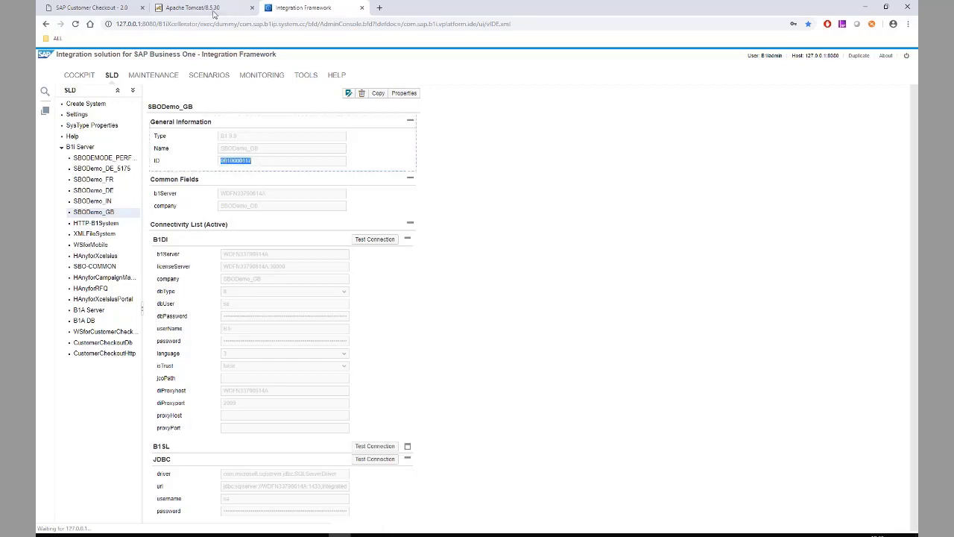
pyautogui.click(125, 7)
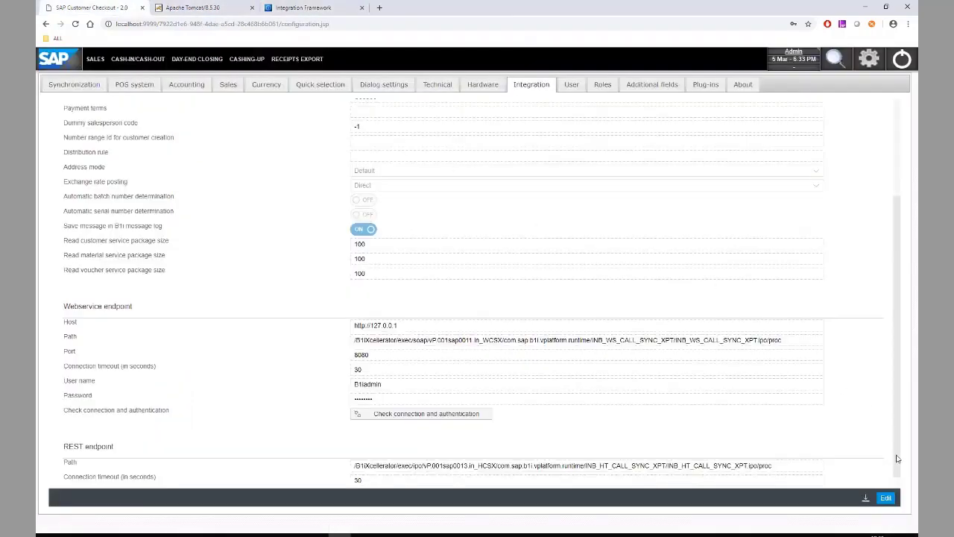
pyautogui.scroll(3, 545, 283)
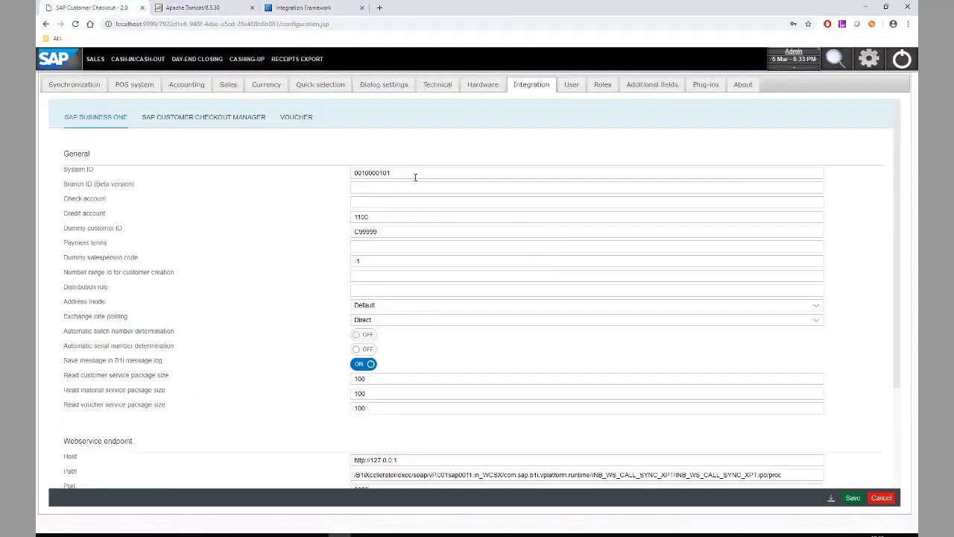
pyautogui.doubleClick(414, 173)
pyautogui.hotkey('ctrl', 'v')
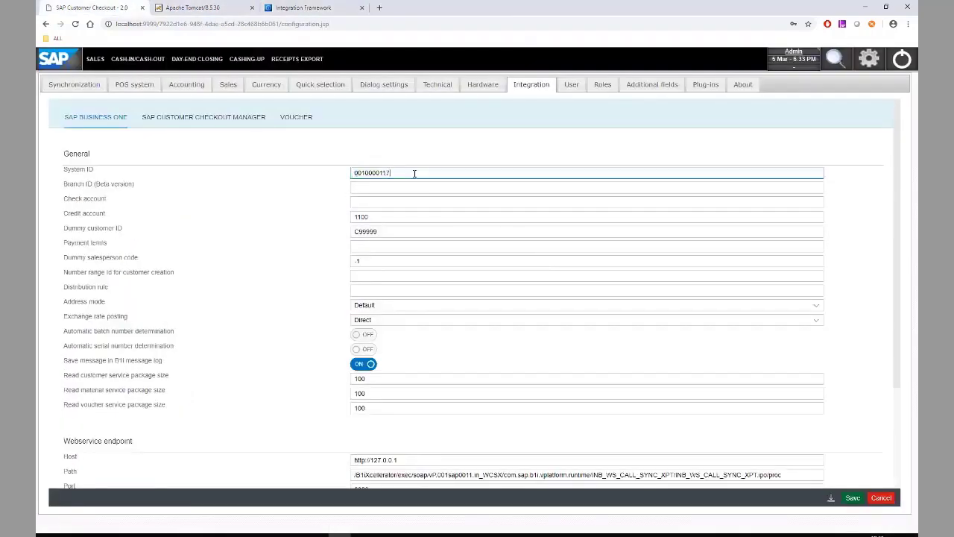
pyautogui.click(853, 497)
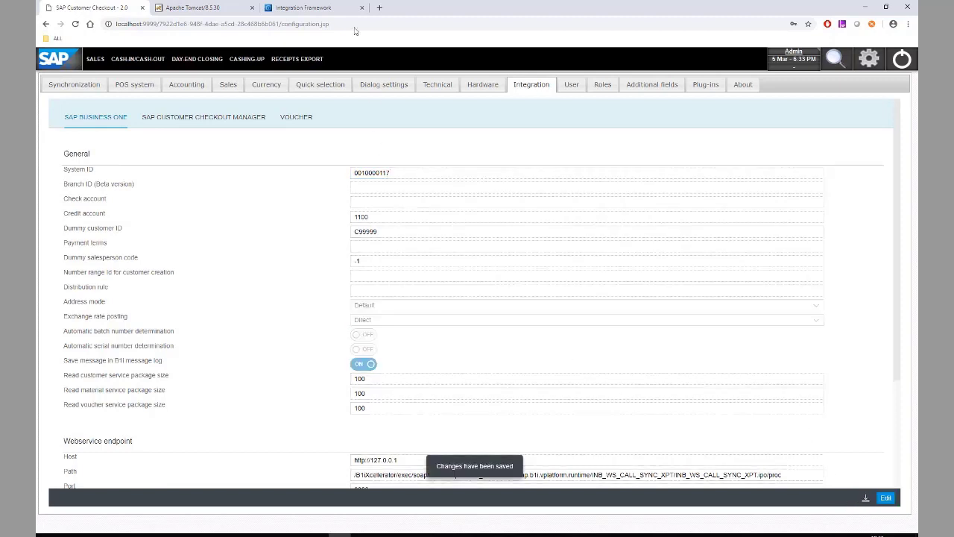
pyautogui.click(302, 8)
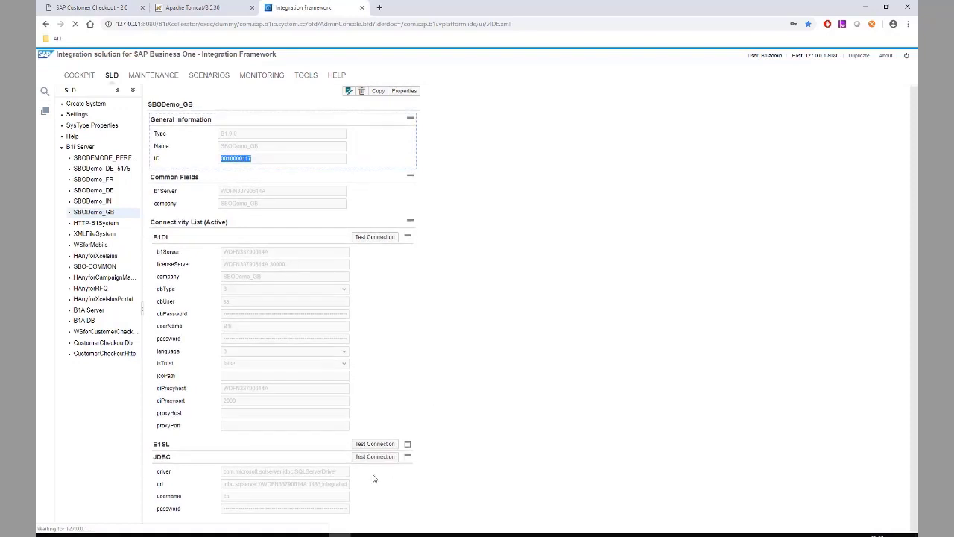
# Test the JDBC and B1DI connections of SBODemo_GB and confirm they succeed
pyautogui.click(375, 457)
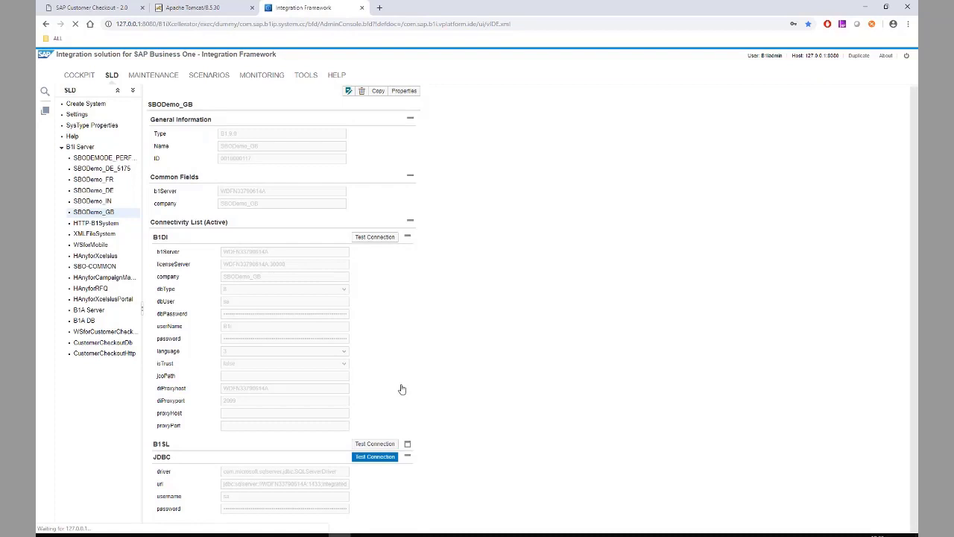
pyautogui.click(377, 237)
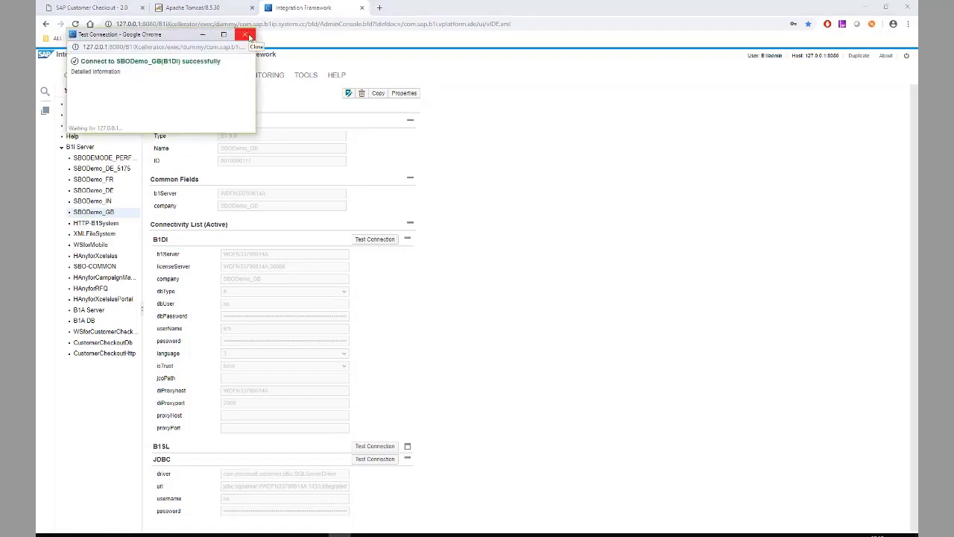
pyautogui.click(249, 35)
pyautogui.click(105, 8)
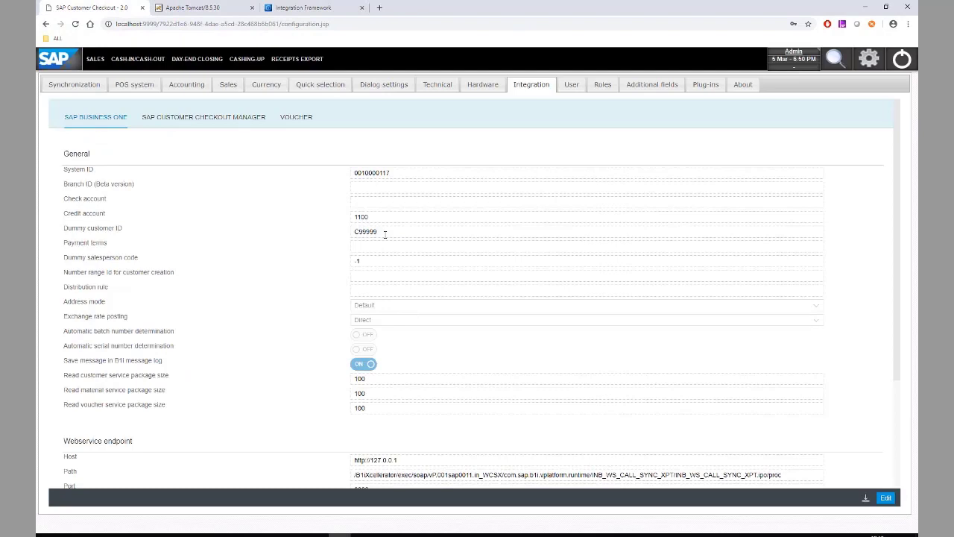
# Set the POS system country to United Kingdom and save
pyautogui.click(124, 84)
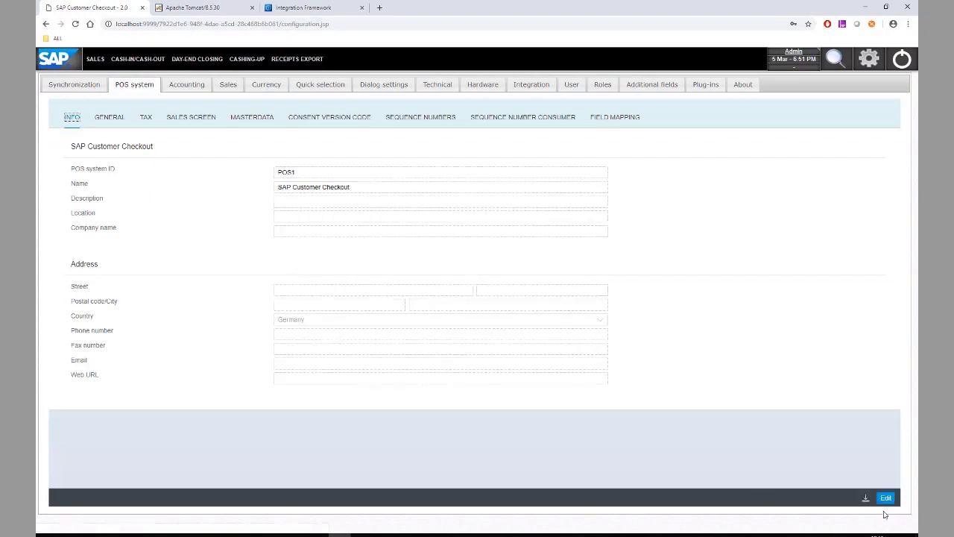
pyautogui.click(886, 498)
pyautogui.click(426, 322)
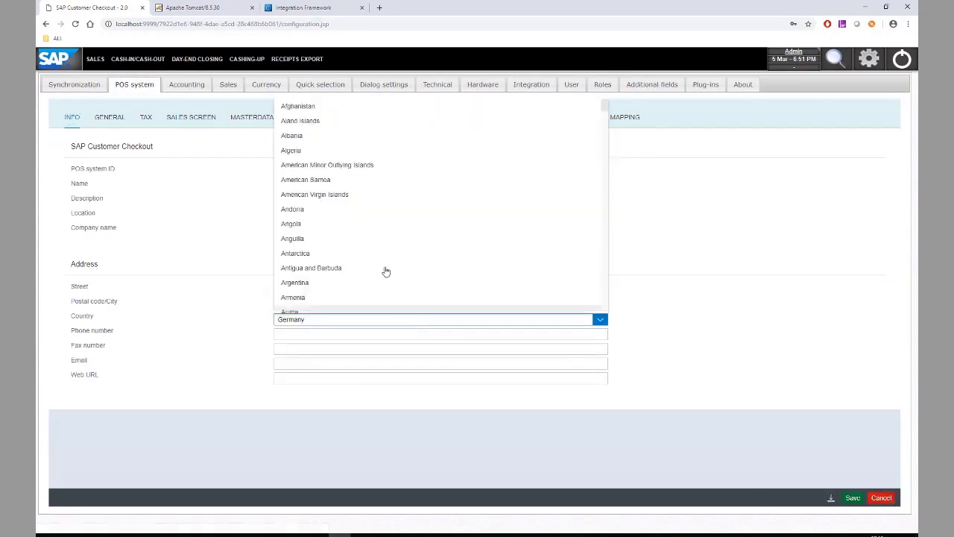
pyautogui.press('u')
pyautogui.press('u')
pyautogui.press('u')
pyautogui.press('u')
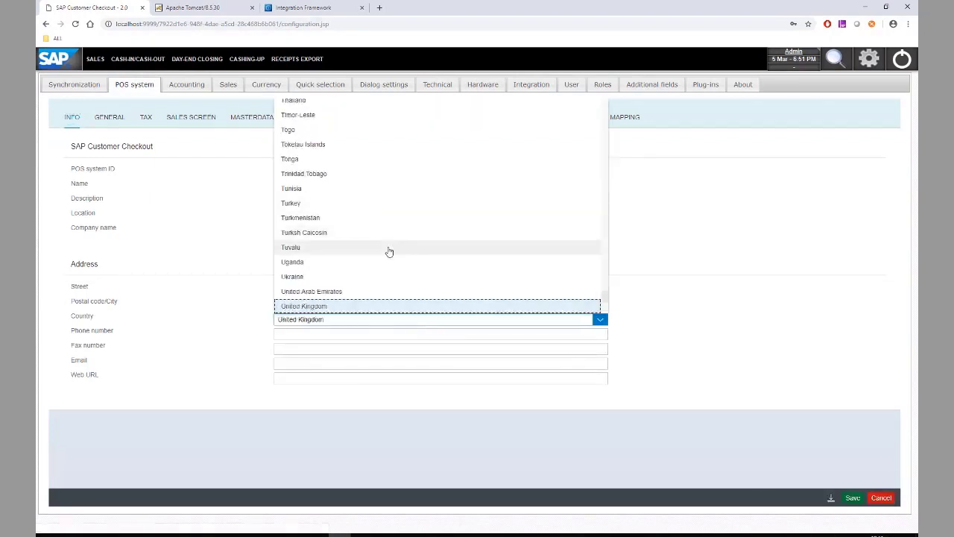
pyautogui.press('Return')
pyautogui.click(853, 498)
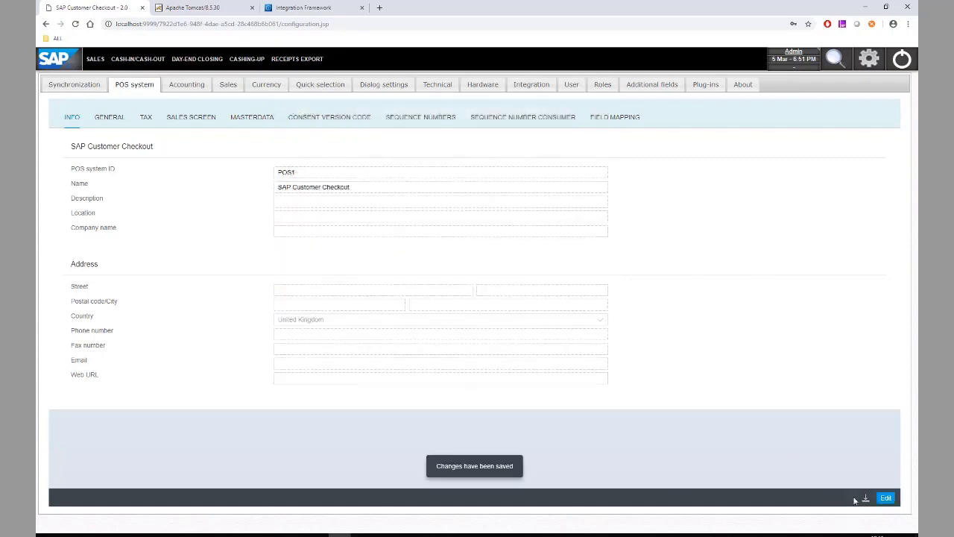
# Set the POS system's general currency to GBP and save
pyautogui.click(252, 118)
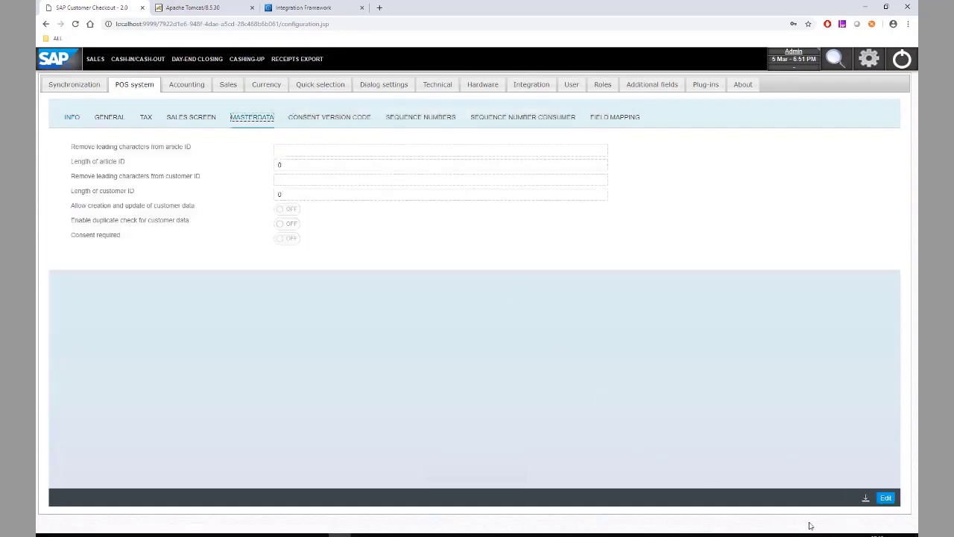
pyautogui.click(116, 123)
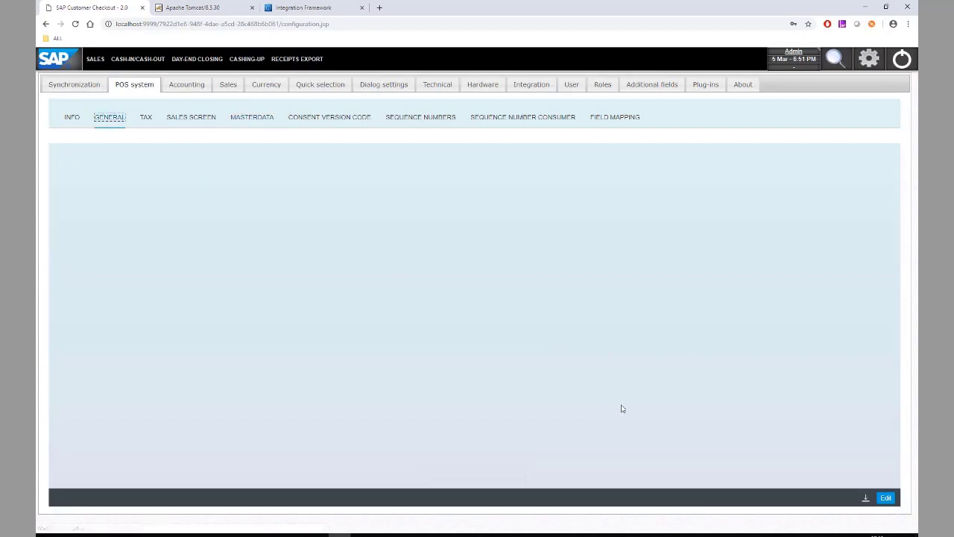
pyautogui.click(884, 500)
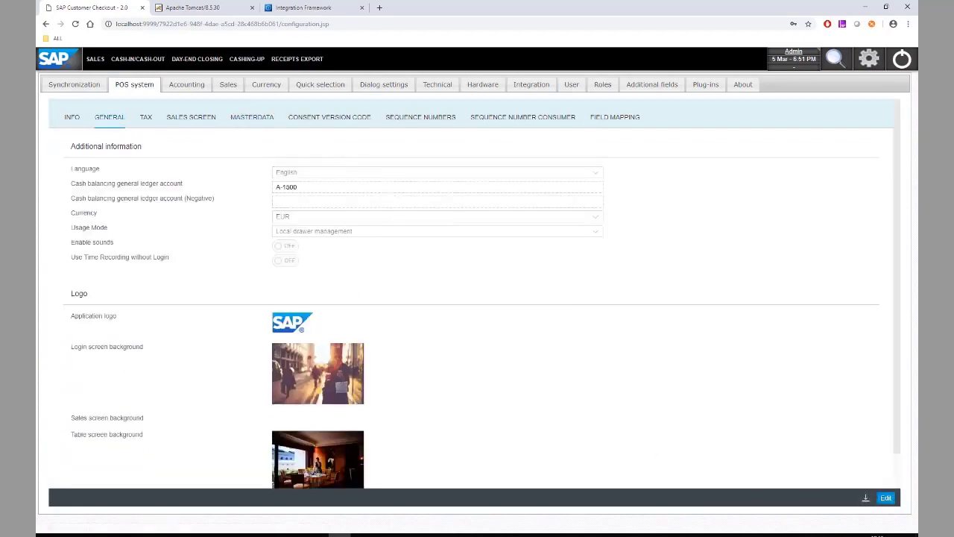
pyautogui.click(886, 498)
pyautogui.click(343, 218)
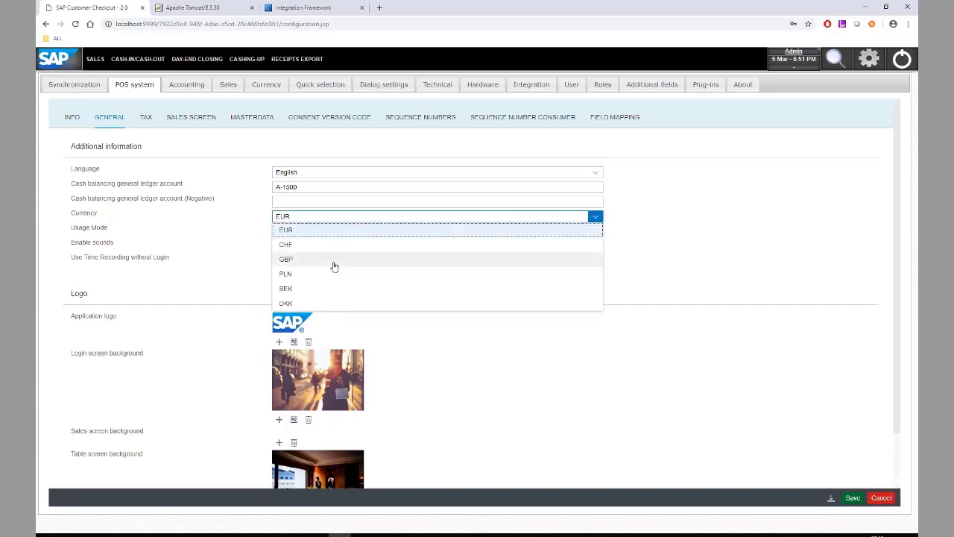
pyautogui.click(333, 261)
pyautogui.click(852, 497)
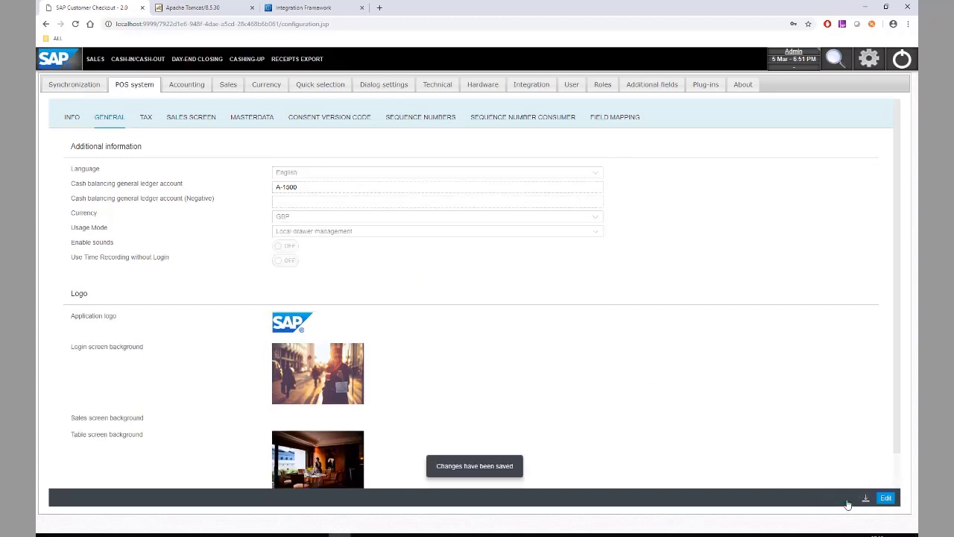
pyautogui.click(269, 88)
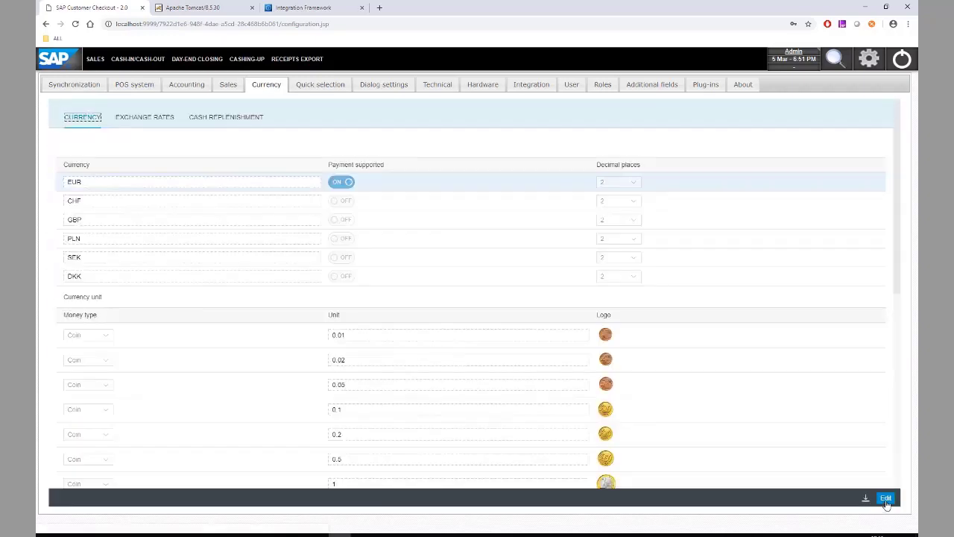
# Turn Payment supported off for EUR and on for GBP, then save
pyautogui.click(883, 500)
pyautogui.click(334, 183)
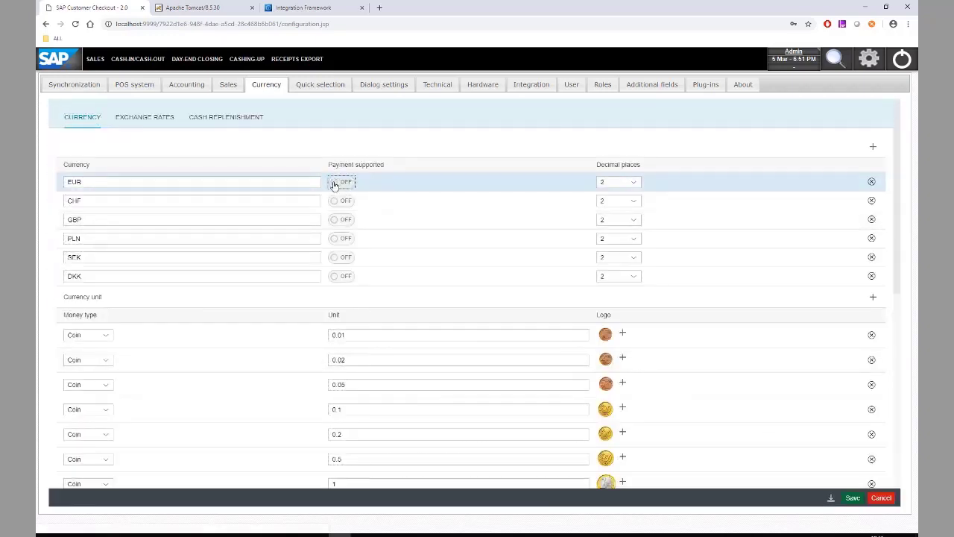
pyautogui.click(340, 220)
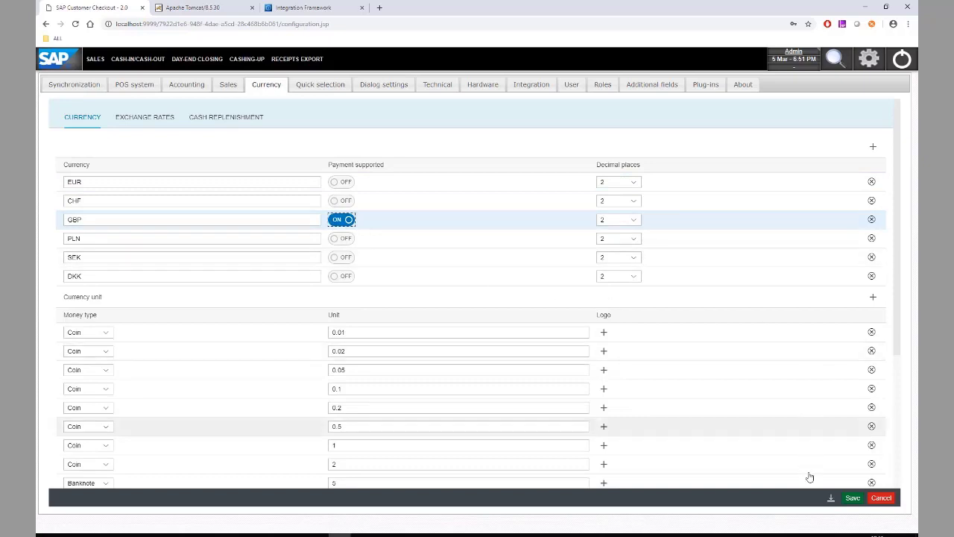
pyautogui.click(854, 498)
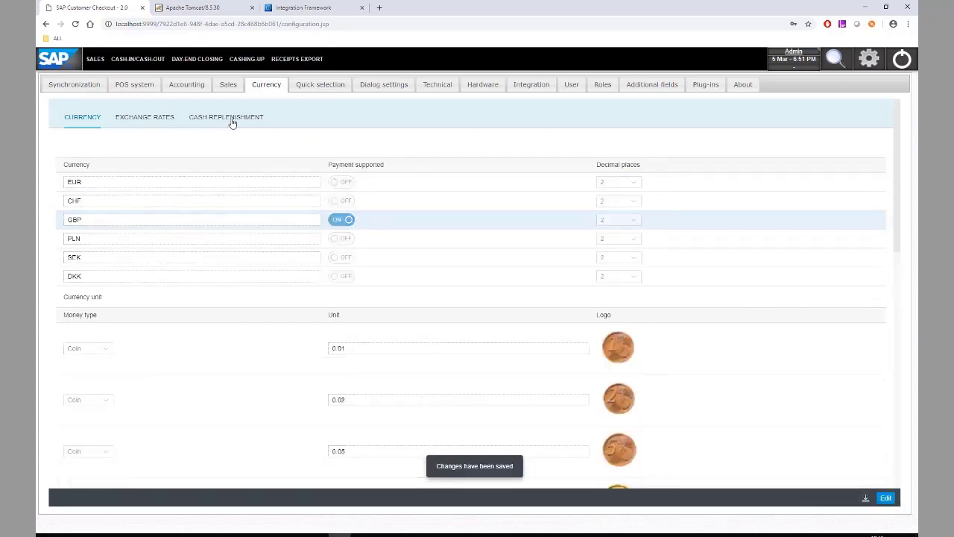
pyautogui.click(188, 85)
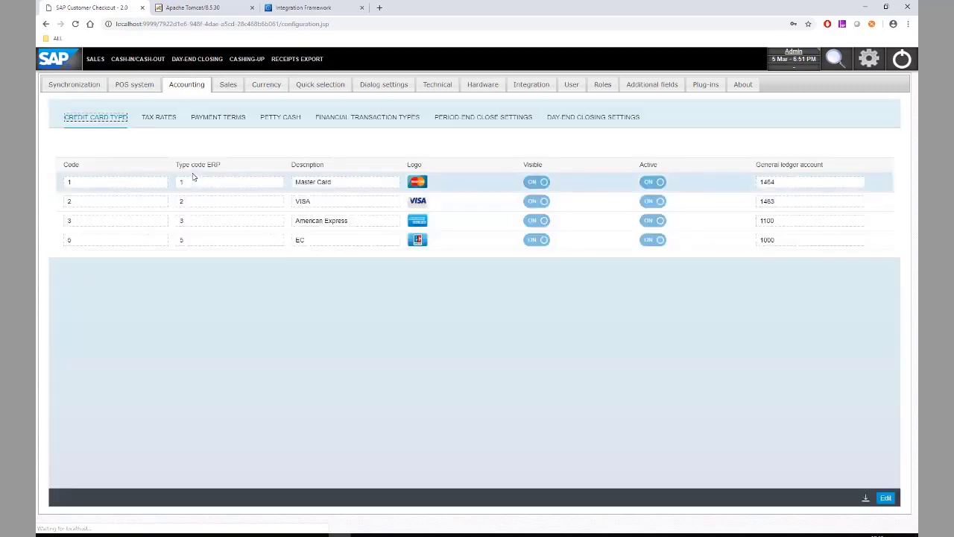
# Deactivate all seven German tax rates
pyautogui.click(159, 117)
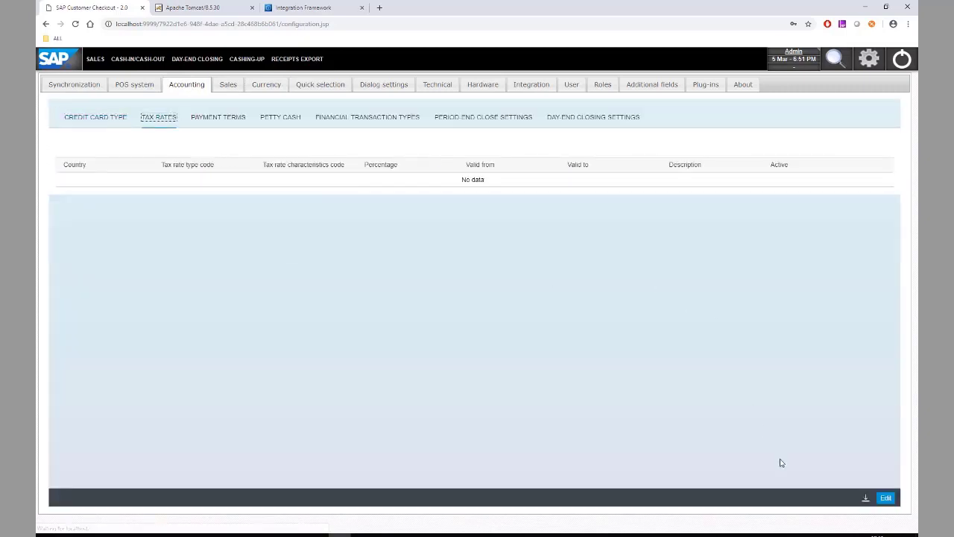
pyautogui.click(884, 498)
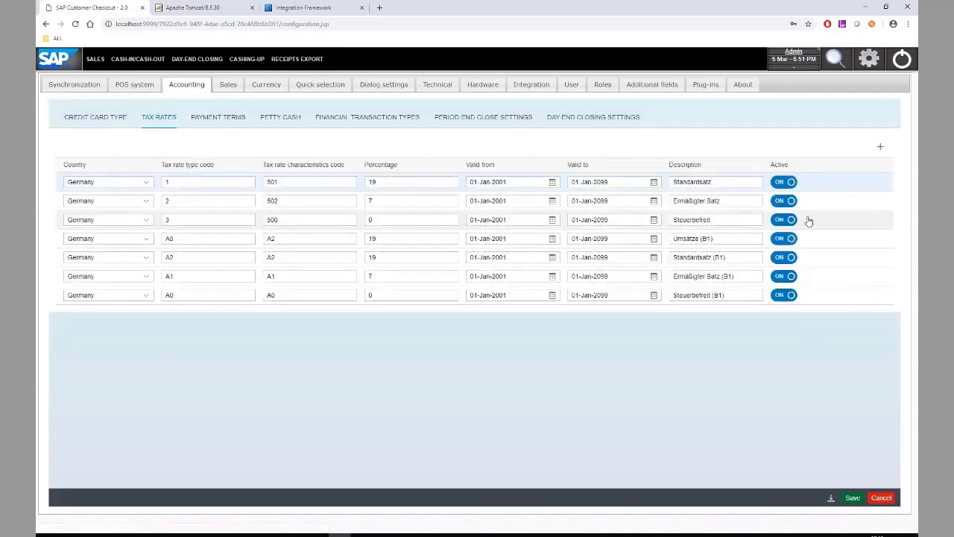
pyautogui.click(780, 182)
pyautogui.click(780, 200)
pyautogui.click(780, 219)
pyautogui.click(780, 238)
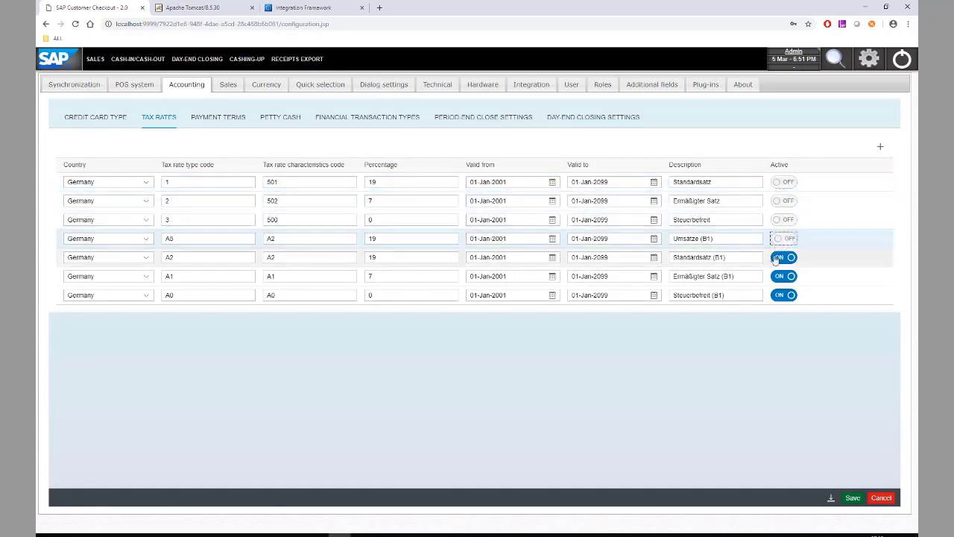
pyautogui.click(780, 257)
pyautogui.click(780, 275)
pyautogui.click(780, 294)
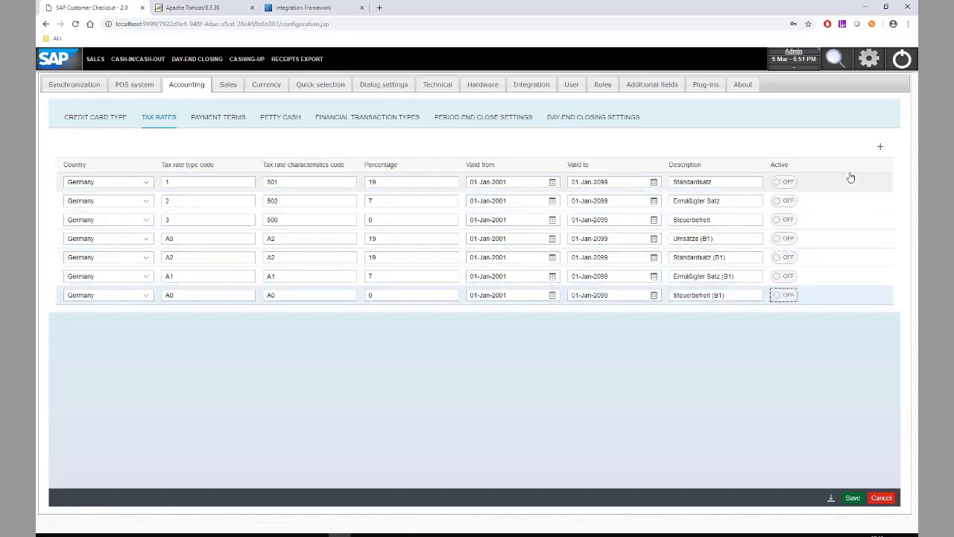
# Add two new tax rate rows, both with country United Kingdom
pyautogui.click(880, 147)
pyautogui.click(880, 147)
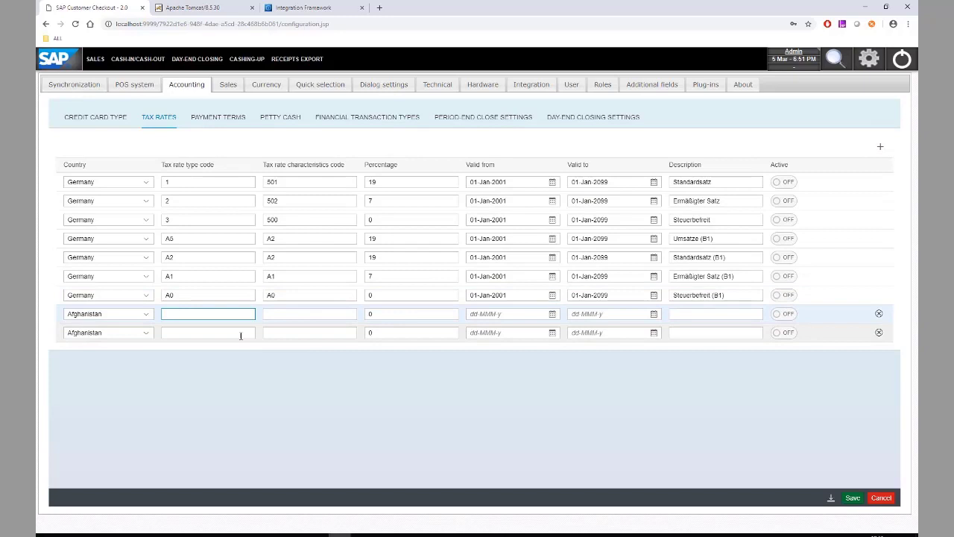
pyautogui.click(107, 316)
pyautogui.write('uk')
pyautogui.press('Tab')
pyautogui.click(106, 317)
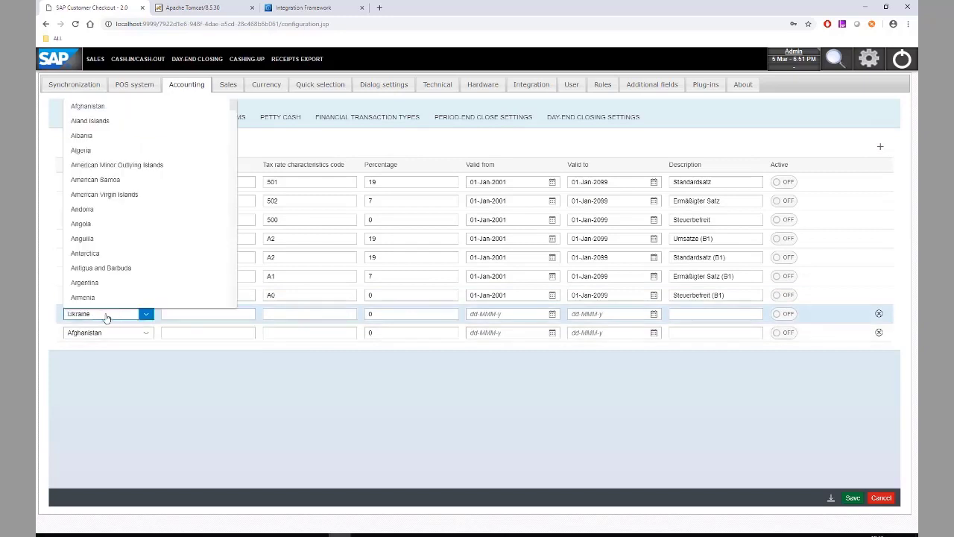
pyautogui.press('Down')
pyautogui.press('Down')
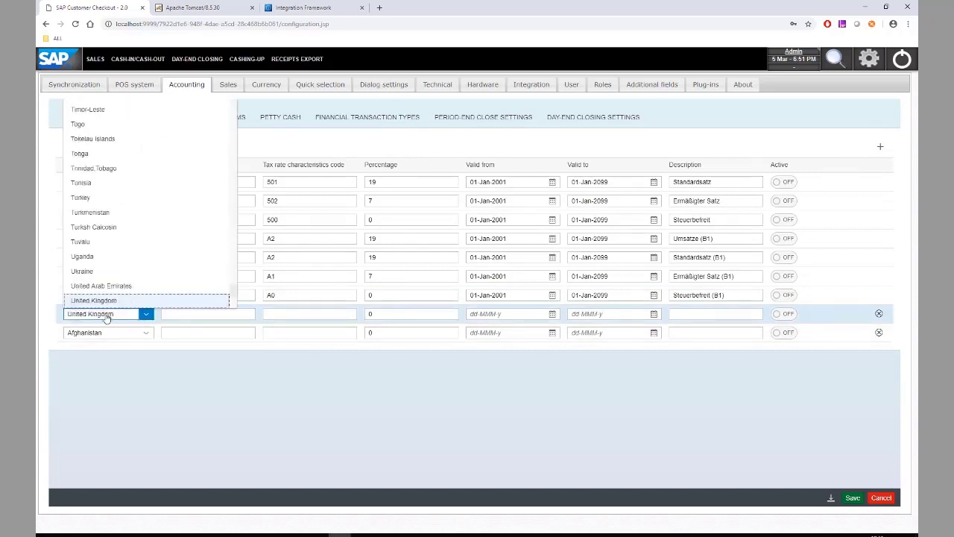
pyautogui.press('Tab')
pyautogui.click(130, 336)
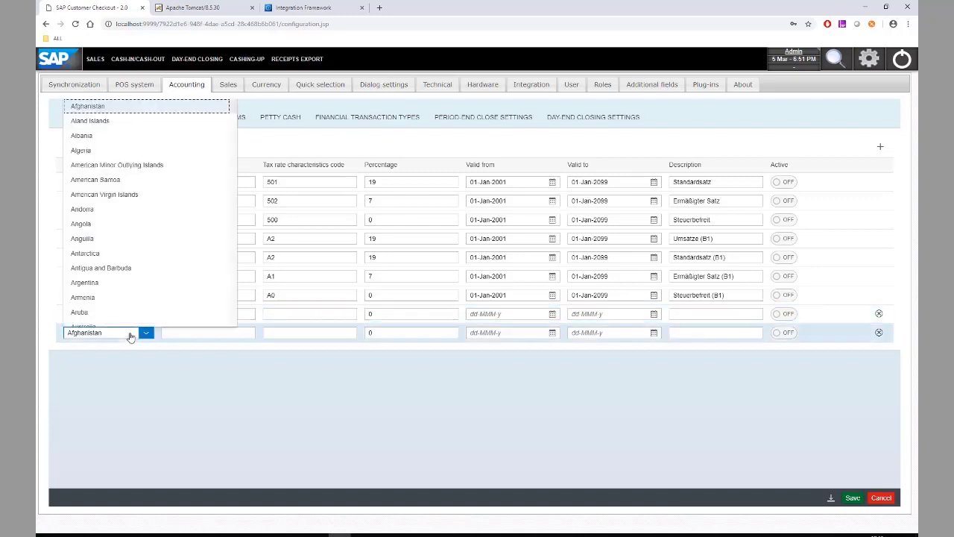
pyautogui.write('uk')
pyautogui.press('Down')
pyautogui.press('Down')
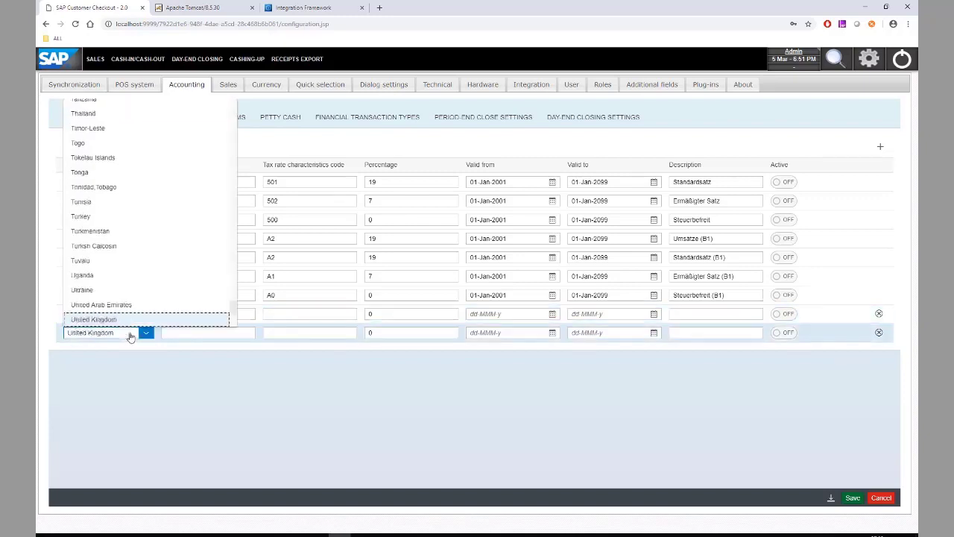
pyautogui.click(191, 313)
# Give the UK rows type codes O1 and O2, with 17.5% on O1
pyautogui.click(194, 314)
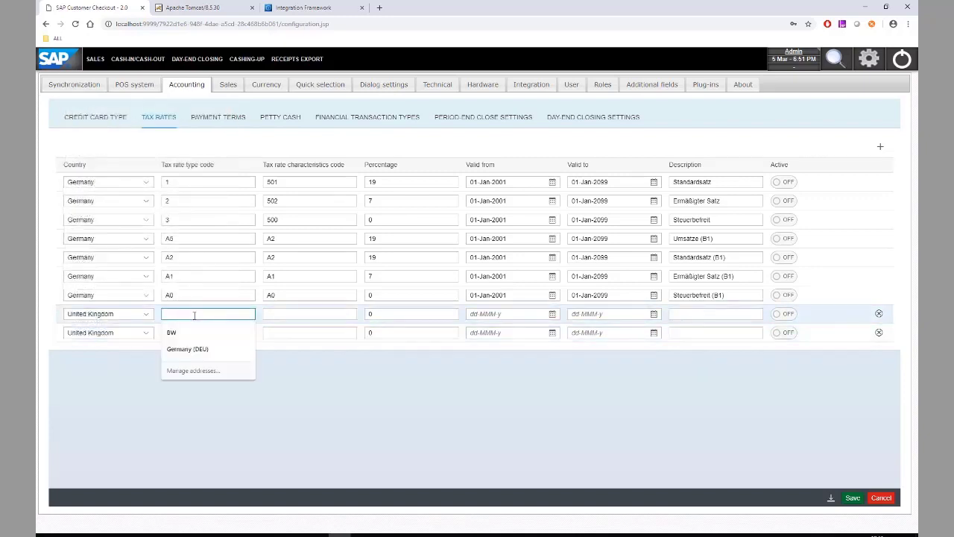
pyautogui.write('O1')
pyautogui.click(194, 332)
pyautogui.write('O')
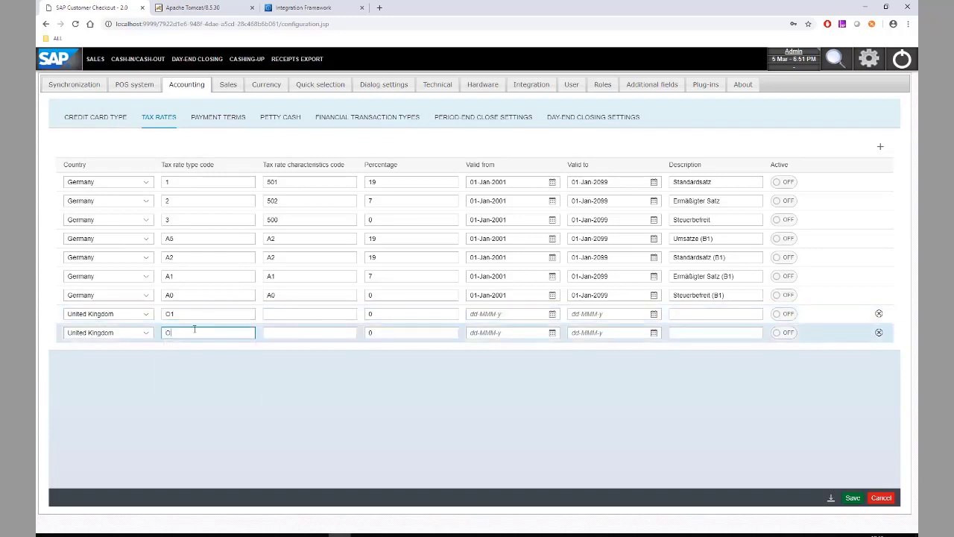
pyautogui.write('2')
pyautogui.click(270, 313)
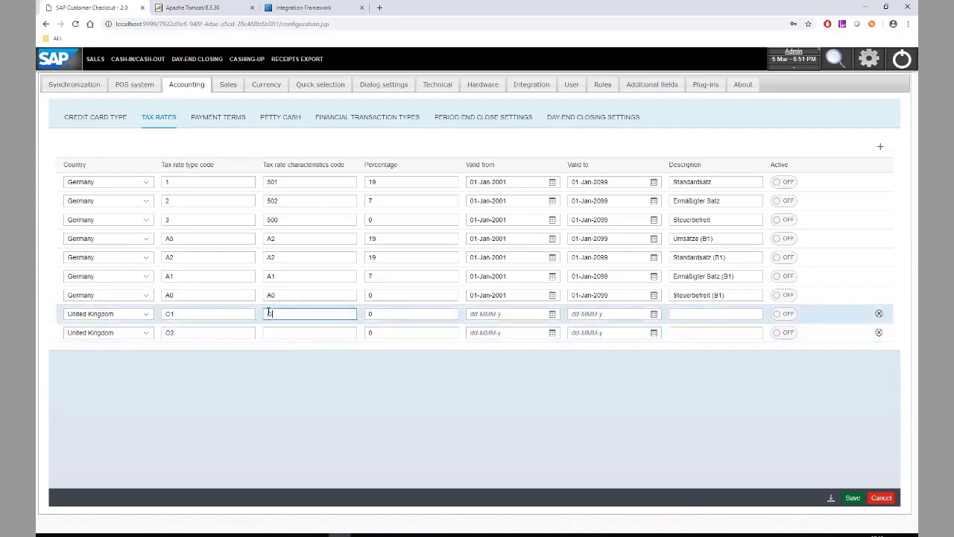
pyautogui.write('O1')
pyautogui.click(284, 332)
pyautogui.write('O2')
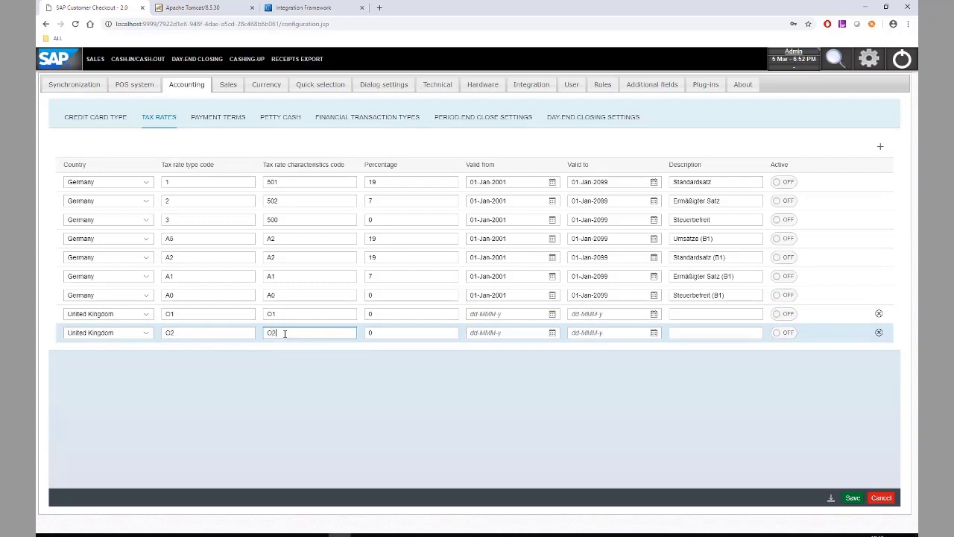
pyautogui.click(401, 313)
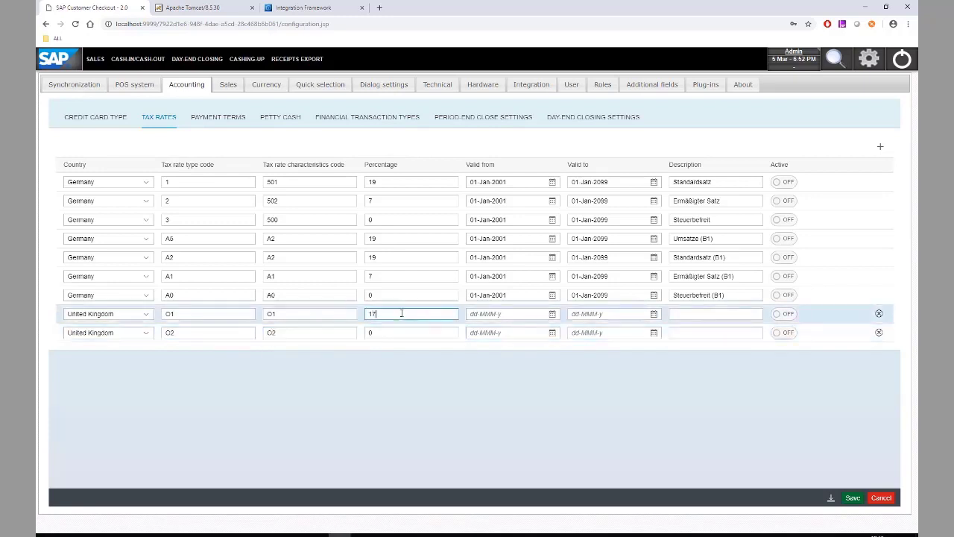
pyautogui.write('17.5')
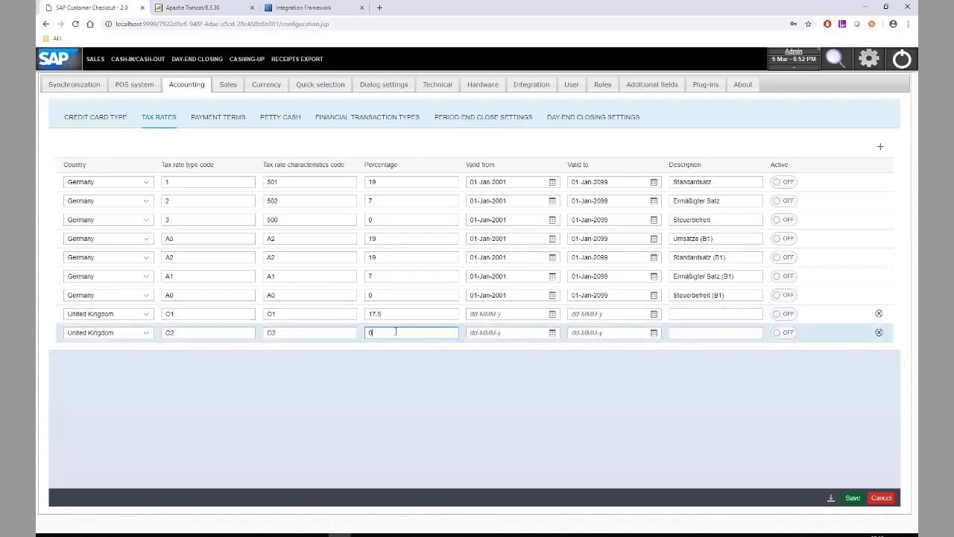
# Make both UK rates valid from 01-Mar-2019 to 31-Mar-2019
pyautogui.click(552, 313)
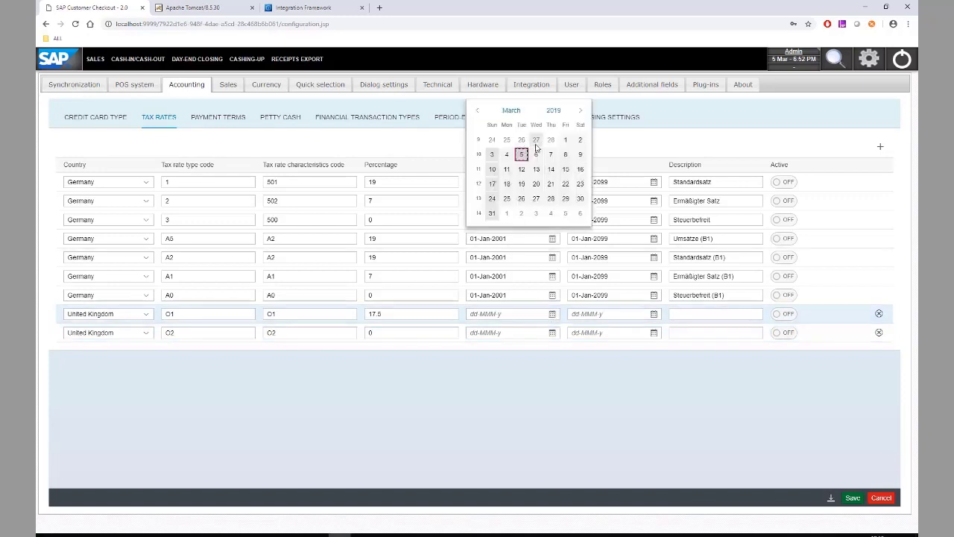
pyautogui.click(565, 139)
pyautogui.click(653, 313)
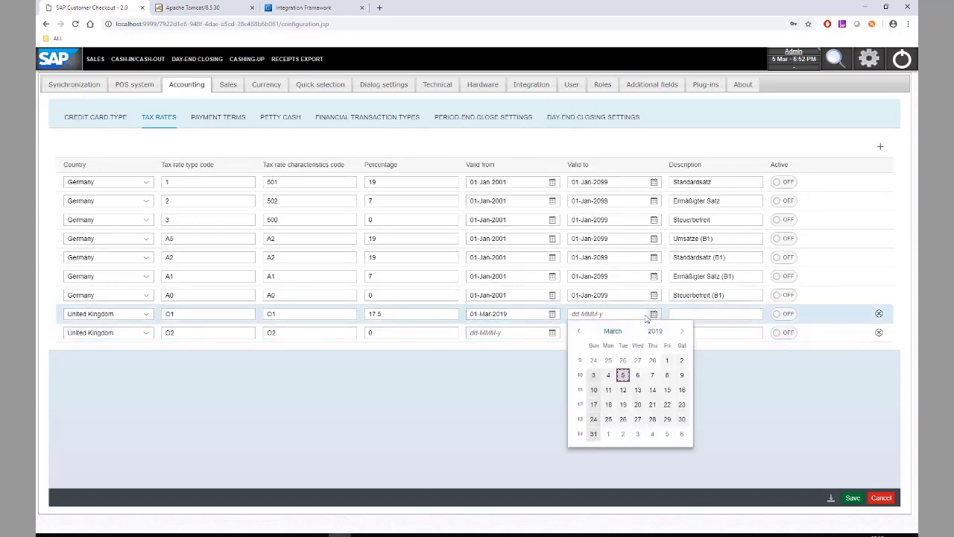
pyautogui.click(585, 432)
pyautogui.click(553, 332)
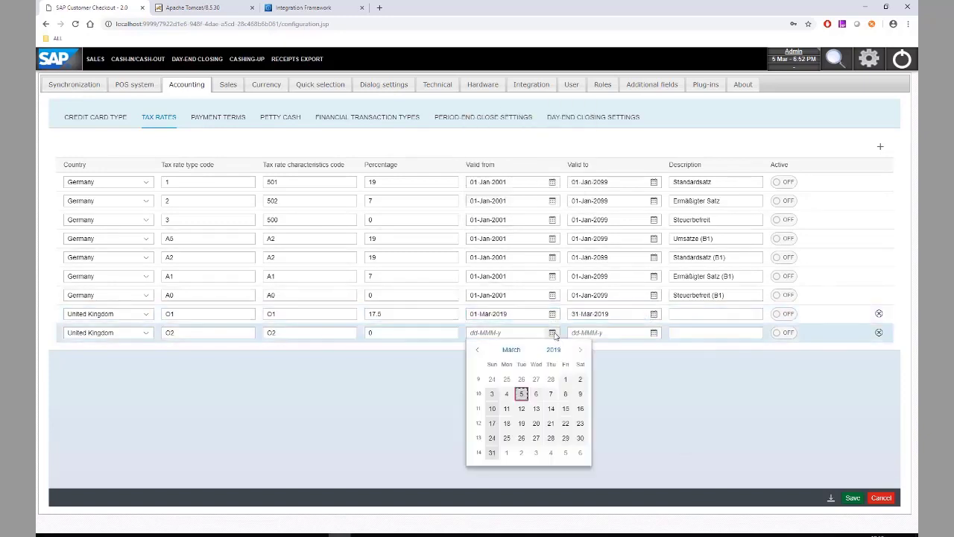
pyautogui.click(565, 378)
pyautogui.click(650, 334)
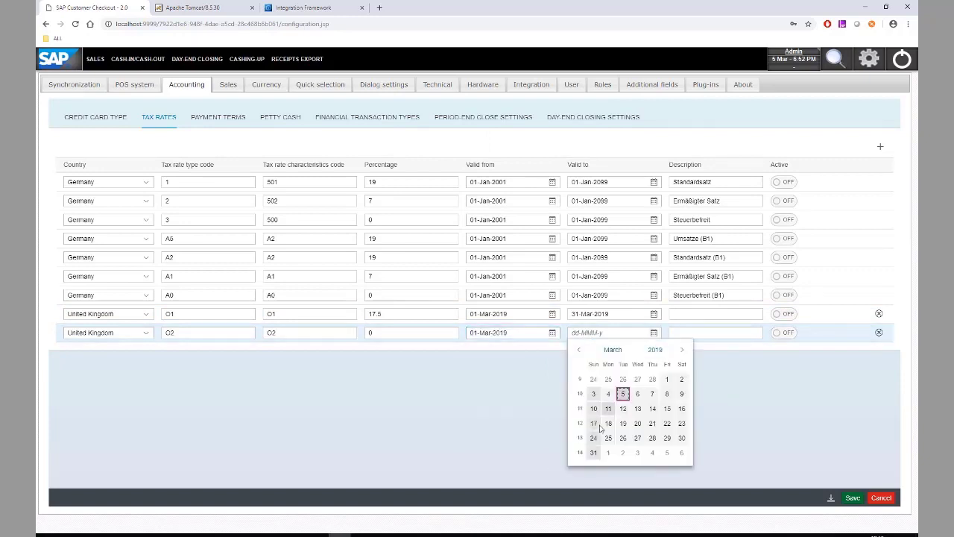
pyautogui.click(593, 450)
# Describe the rates as UK, activate both UK rates, and save
pyautogui.click(682, 315)
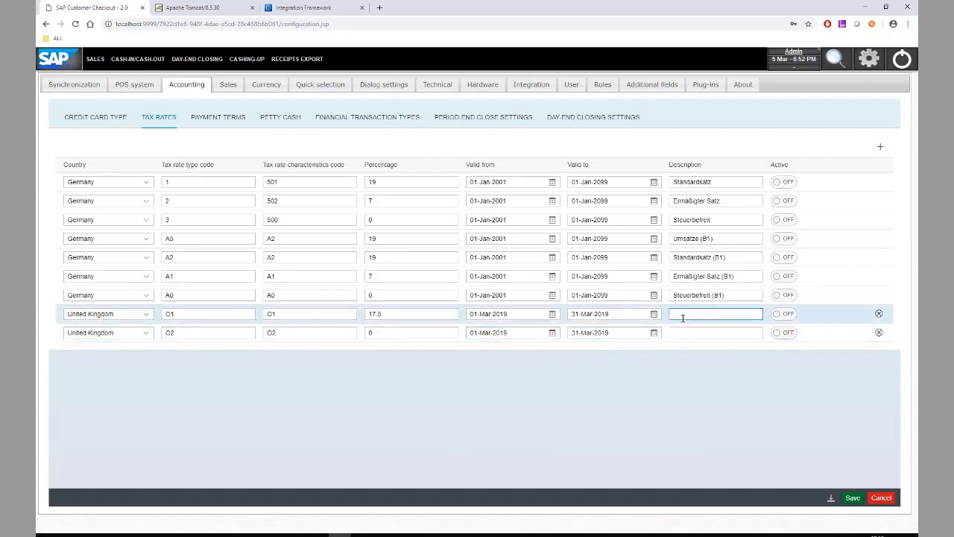
pyautogui.write('UK O1')
pyautogui.click(693, 334)
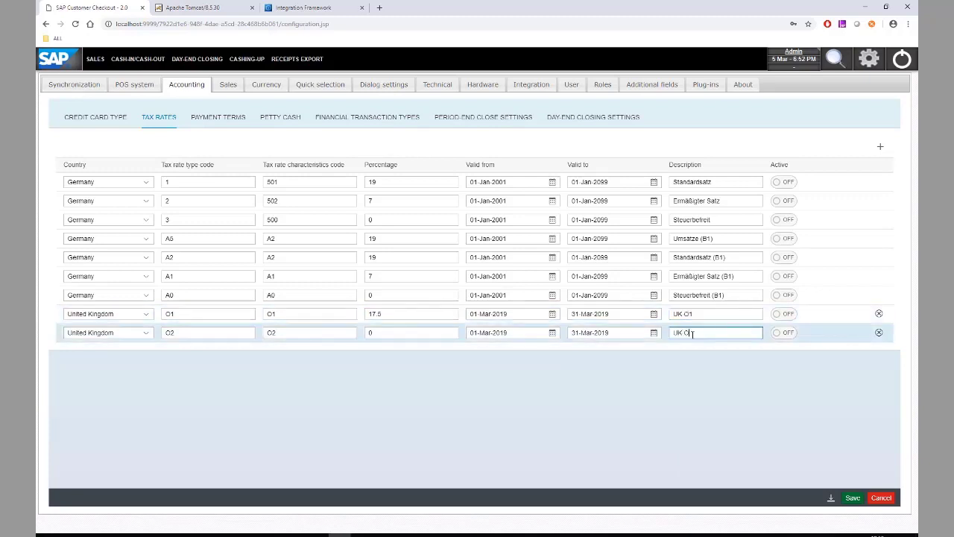
pyautogui.click(781, 314)
pyautogui.click(784, 333)
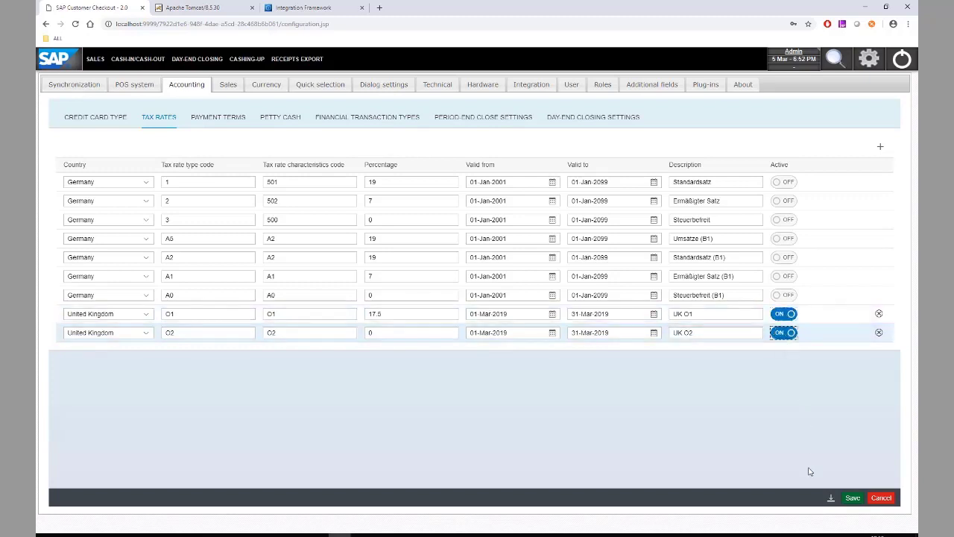
pyautogui.click(852, 500)
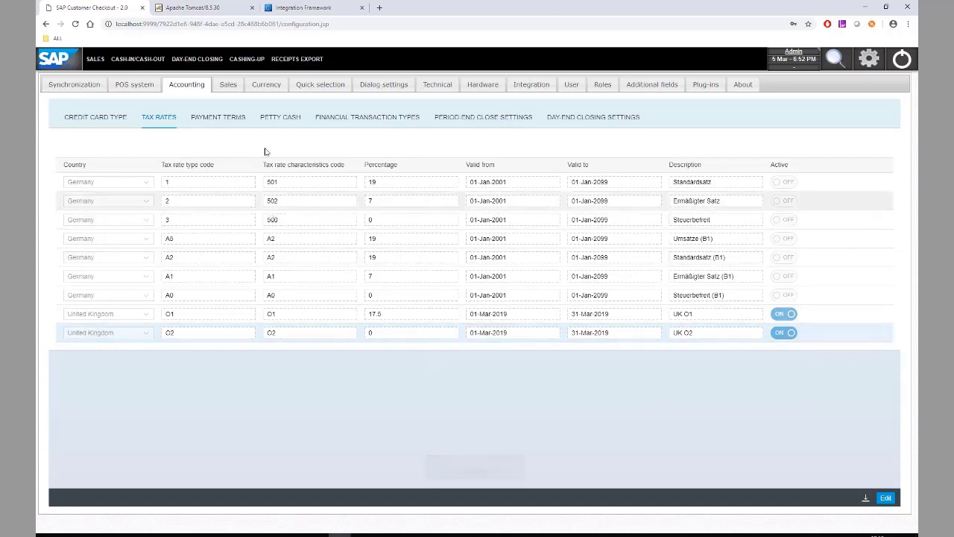
pyautogui.click(280, 118)
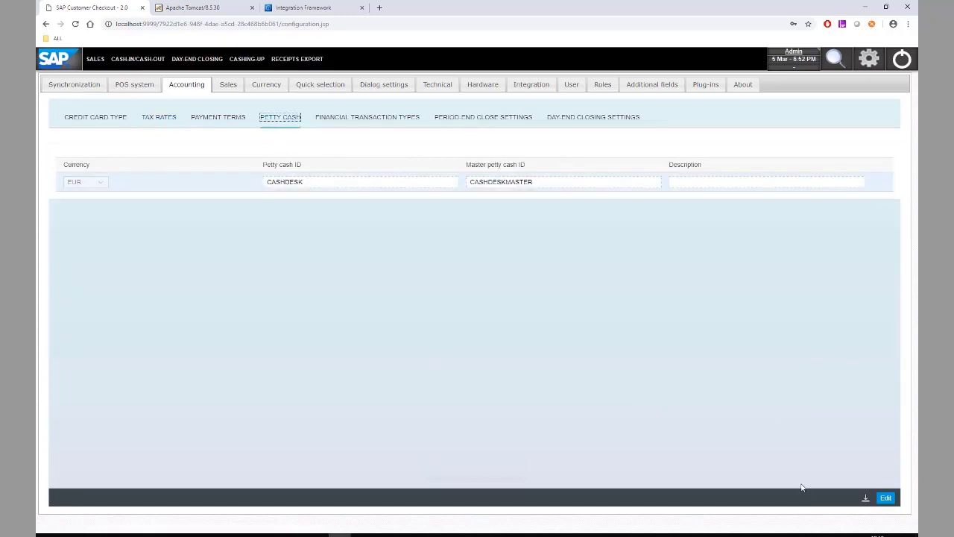
# Set petty cash currency GBP, petty cash ID 160000, master ID 161000, and save
pyautogui.click(885, 497)
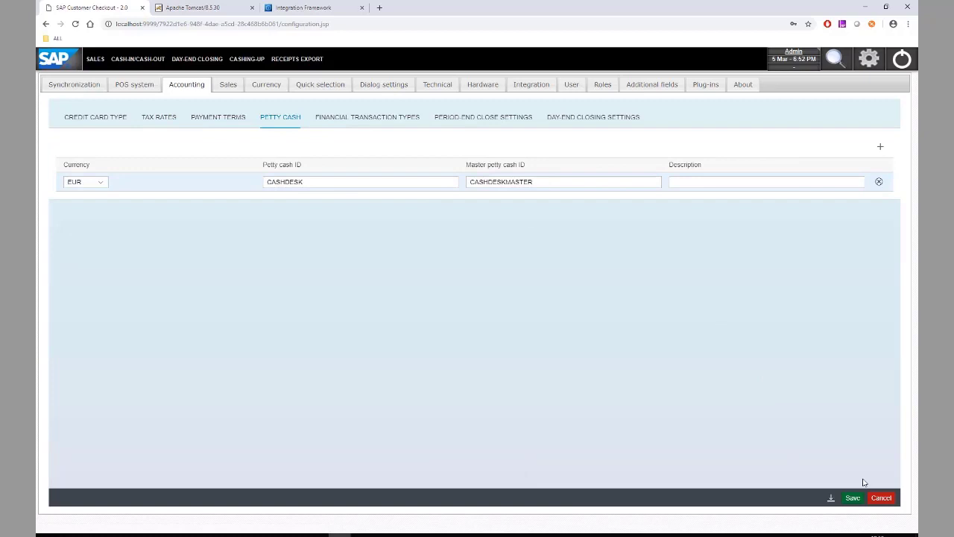
pyautogui.click(95, 182)
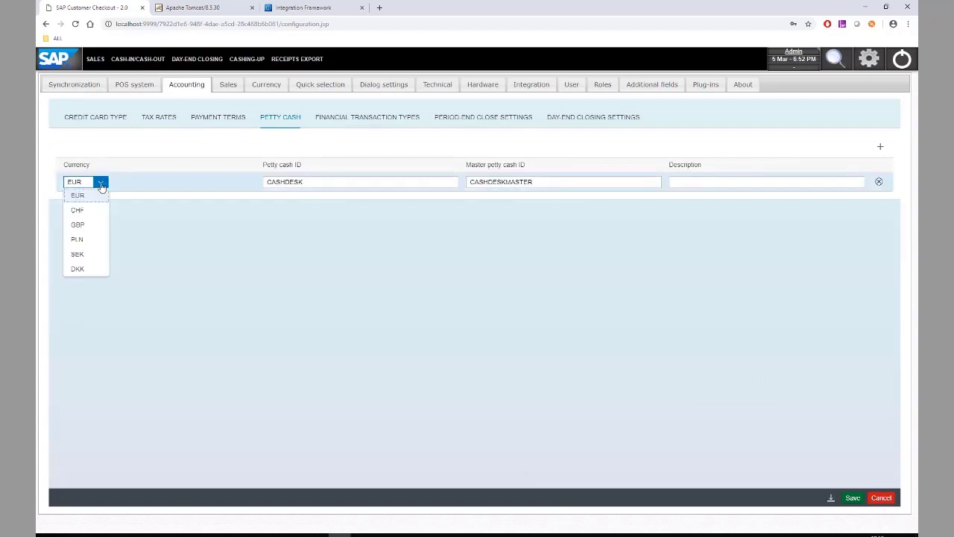
pyautogui.click(93, 227)
pyautogui.doubleClick(330, 185)
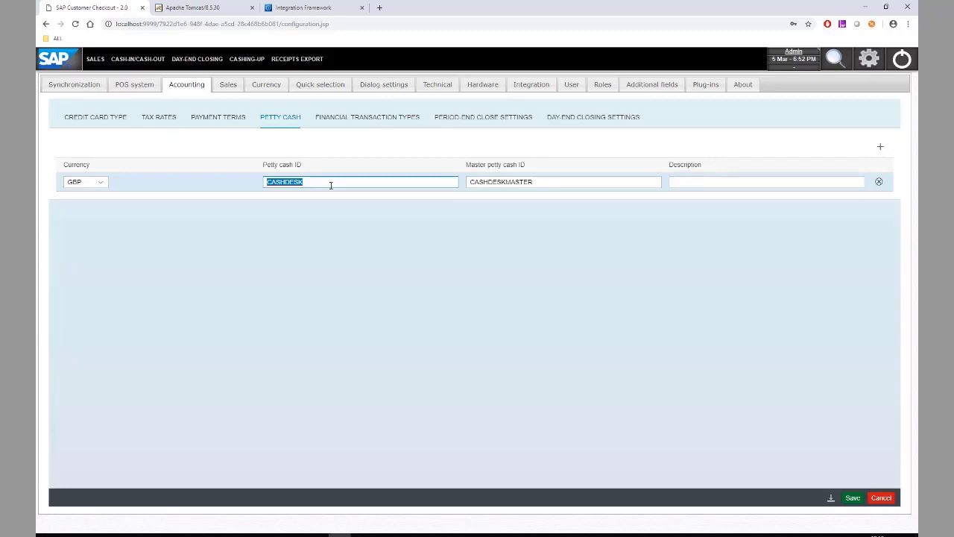
pyautogui.write('160000')
pyautogui.doubleClick(530, 182)
pyautogui.write('16')
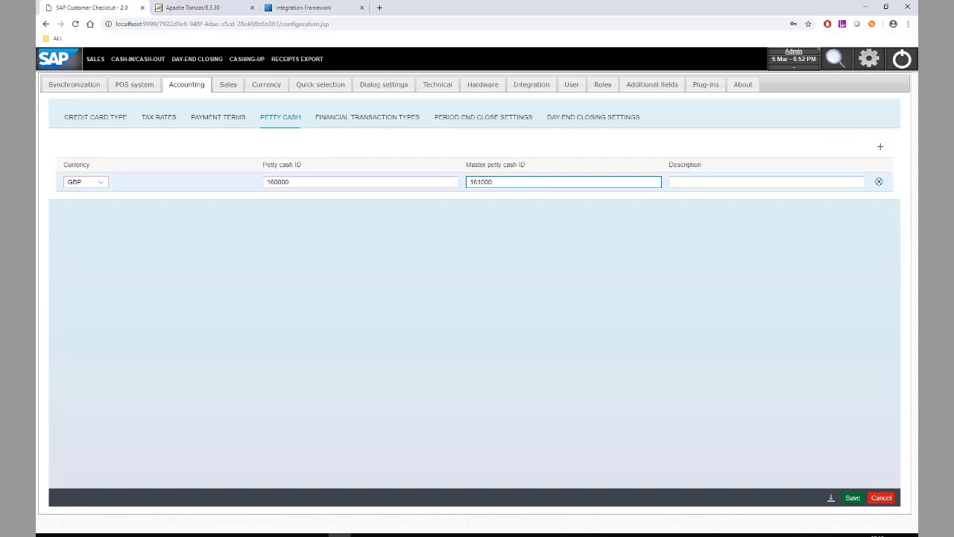
pyautogui.click(854, 497)
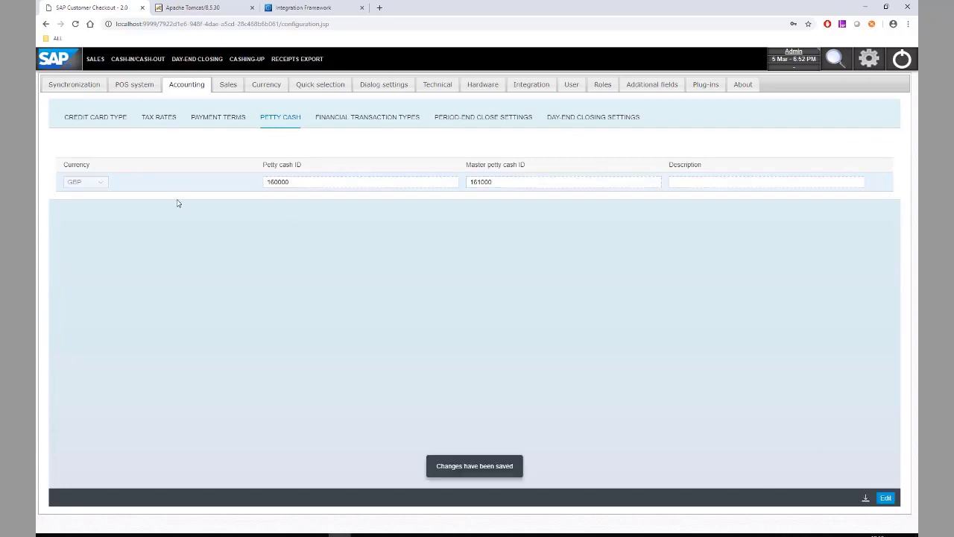
# Set Master Card, VISA and American Express to ledger account 140090
pyautogui.click(129, 119)
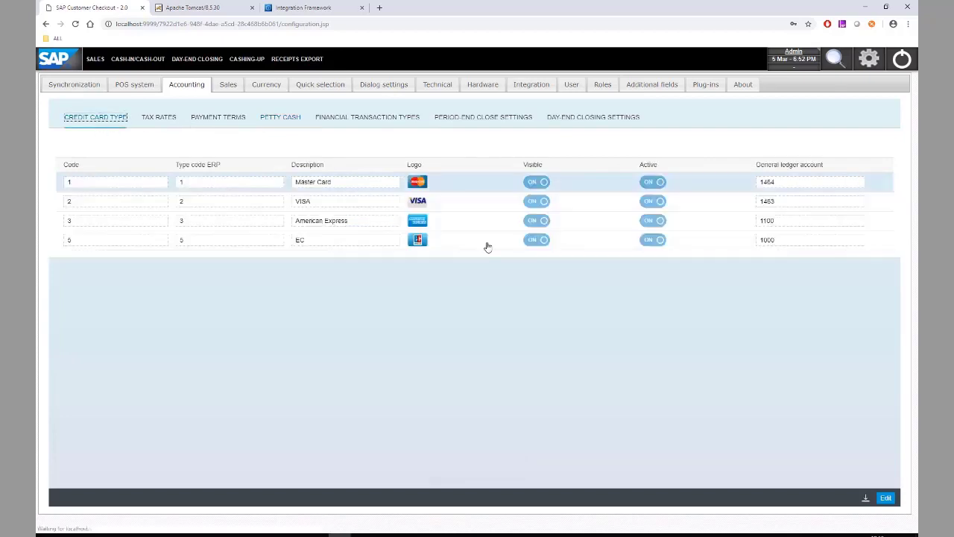
pyautogui.click(886, 498)
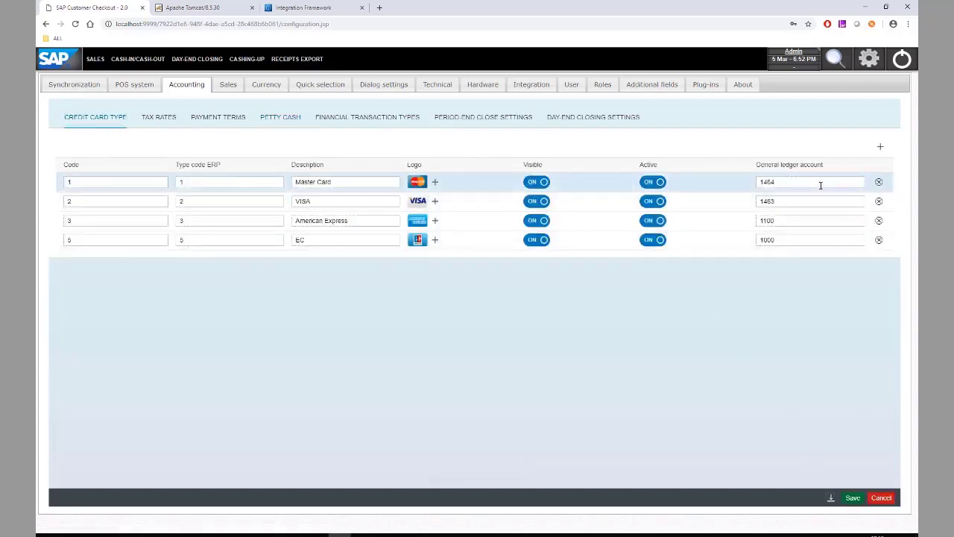
pyautogui.doubleClick(820, 185)
pyautogui.write('1')
pyautogui.doubleClick(820, 185)
pyautogui.hotkey('ctrl', 'c')
pyautogui.doubleClick(806, 202)
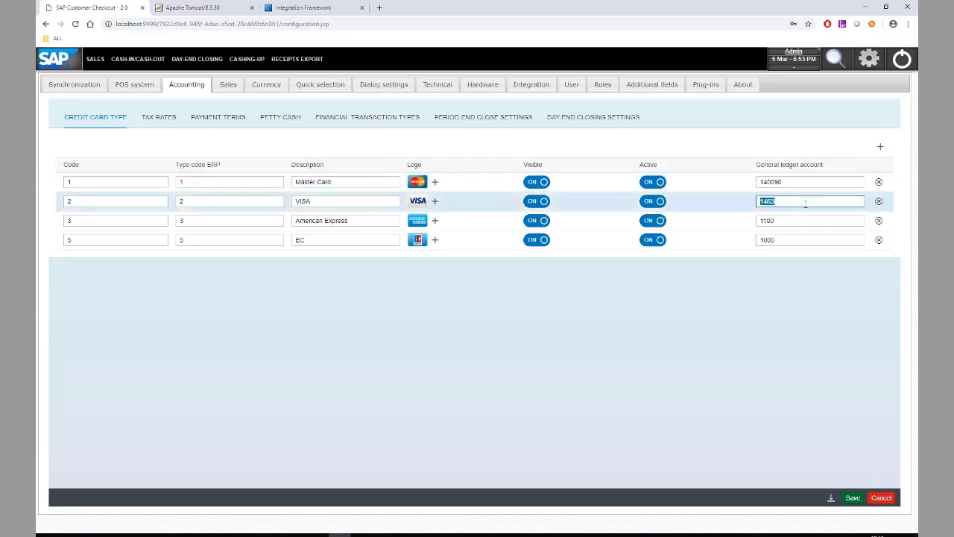
pyautogui.hotkey('ctrl', 'v')
pyautogui.doubleClick(798, 216)
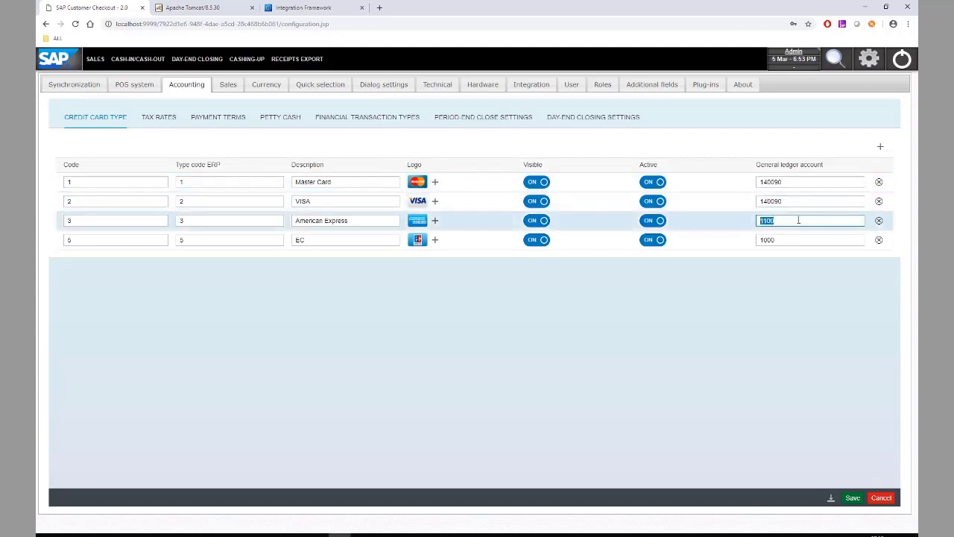
pyautogui.hotkey('ctrl', 'v')
# Change EC's ledger account from 1000 to 140090 and save
pyautogui.doubleClick(784, 238)
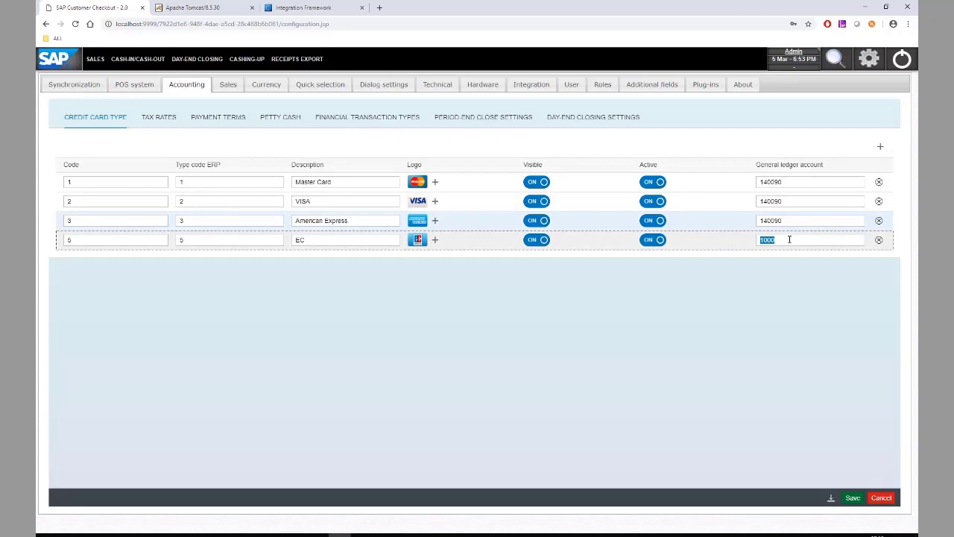
pyautogui.doubleClick(776, 220)
pyautogui.hotkey('ctrl', 'c')
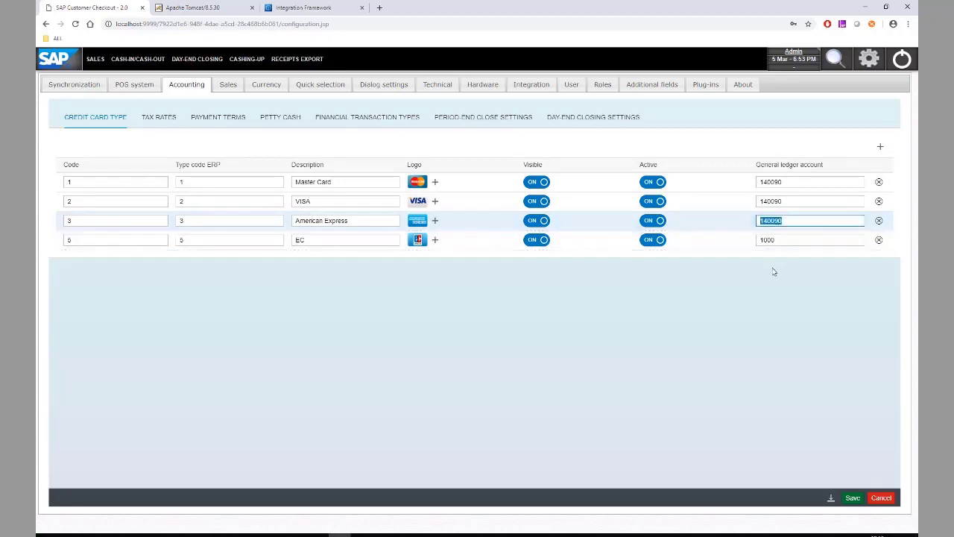
pyautogui.doubleClick(772, 239)
pyautogui.hotkey('ctrl', 'v')
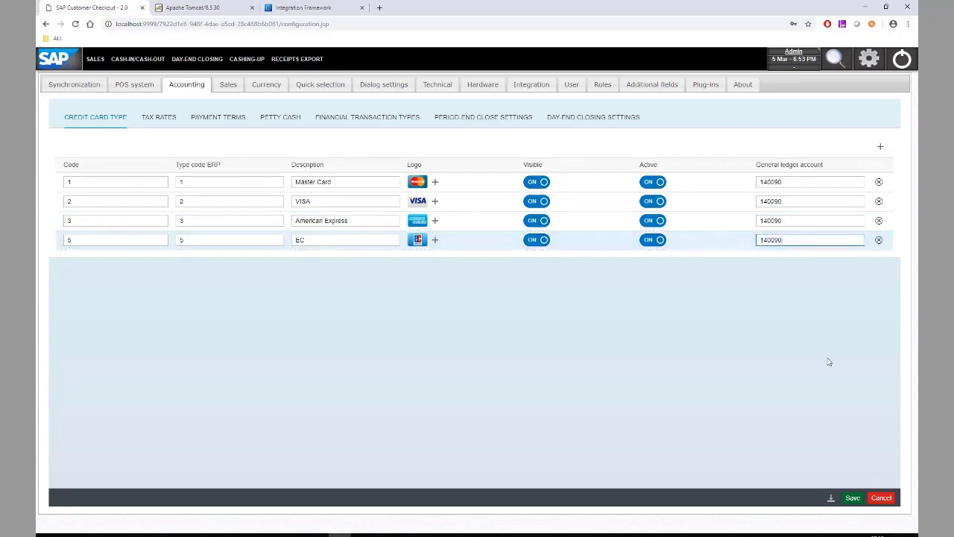
pyautogui.click(850, 498)
pyautogui.click(852, 499)
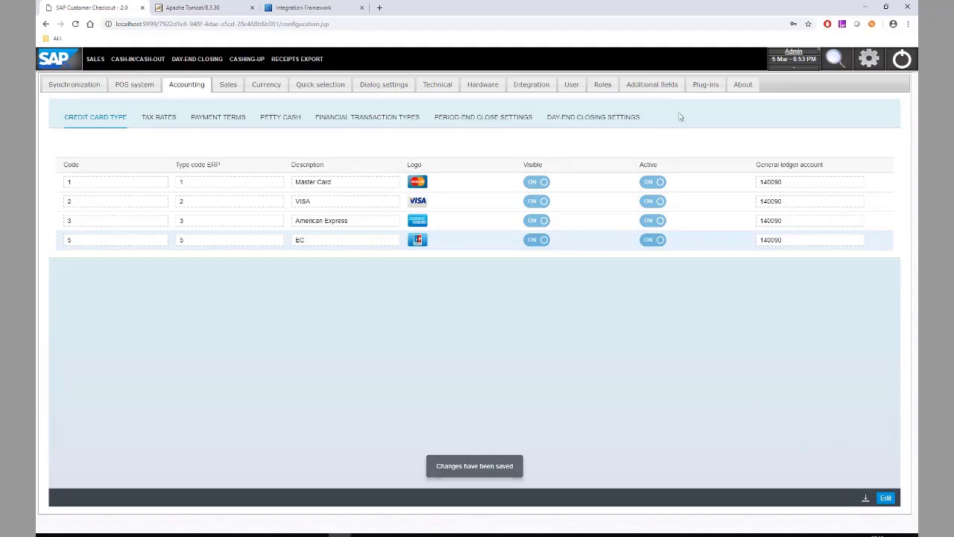
# Enter -1 as the SAP Business One payment terms and save
pyautogui.click(531, 87)
pyautogui.click(885, 497)
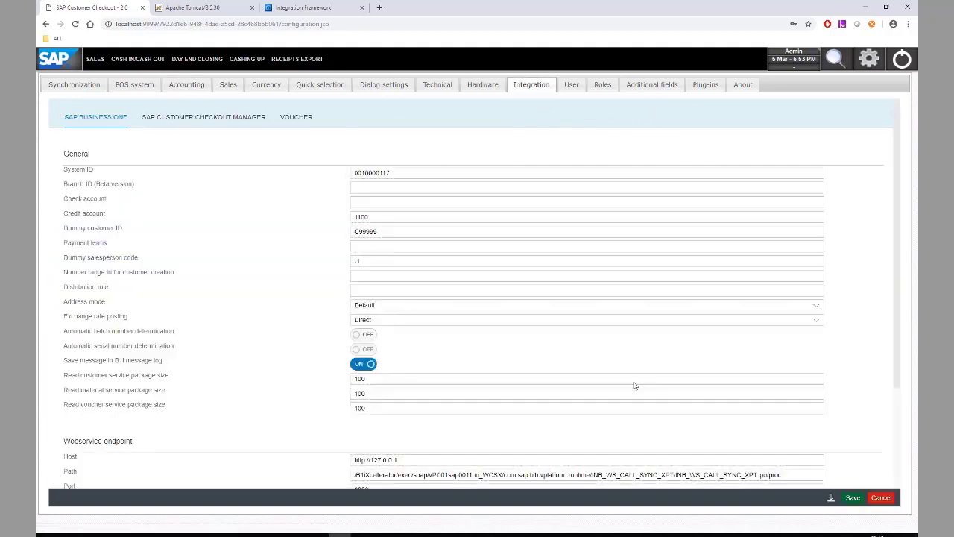
pyautogui.click(374, 246)
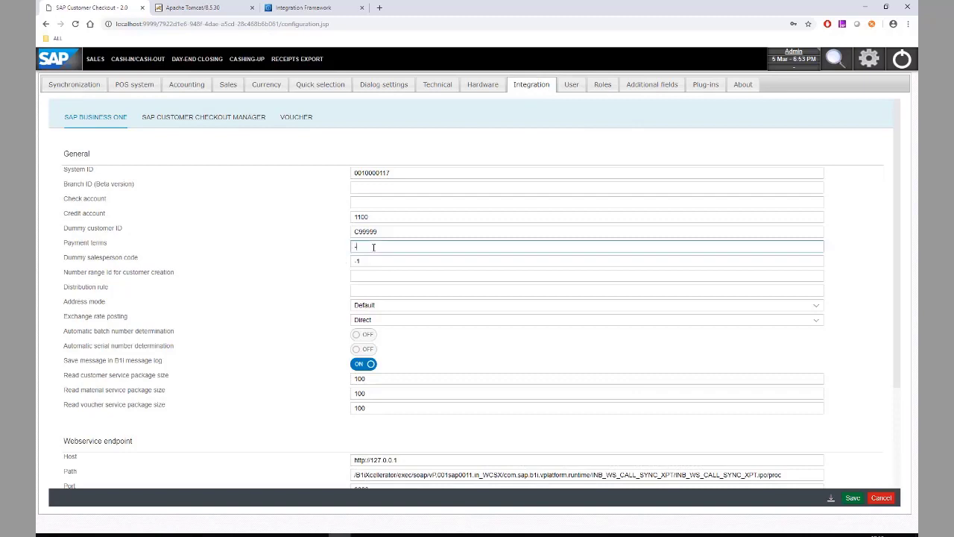
pyautogui.click(853, 497)
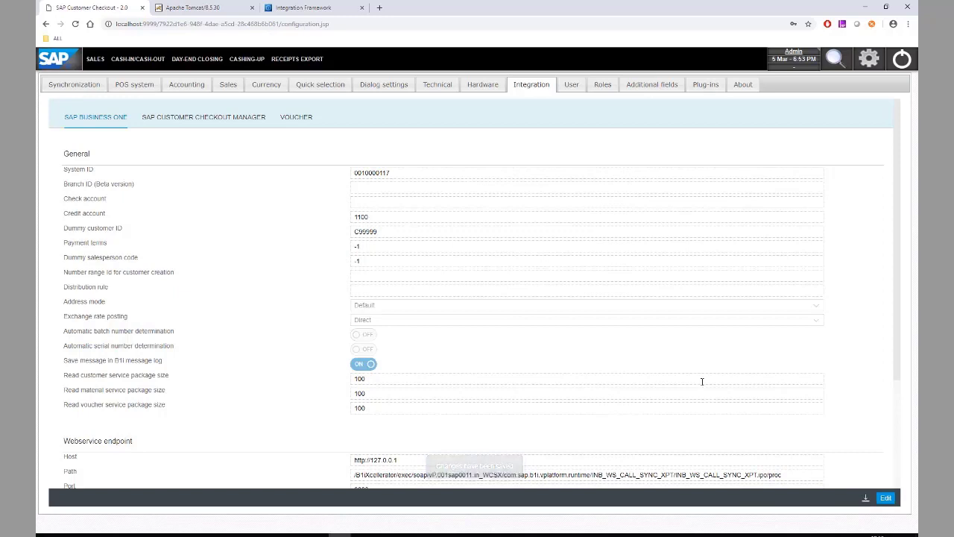
pyautogui.click(74, 84)
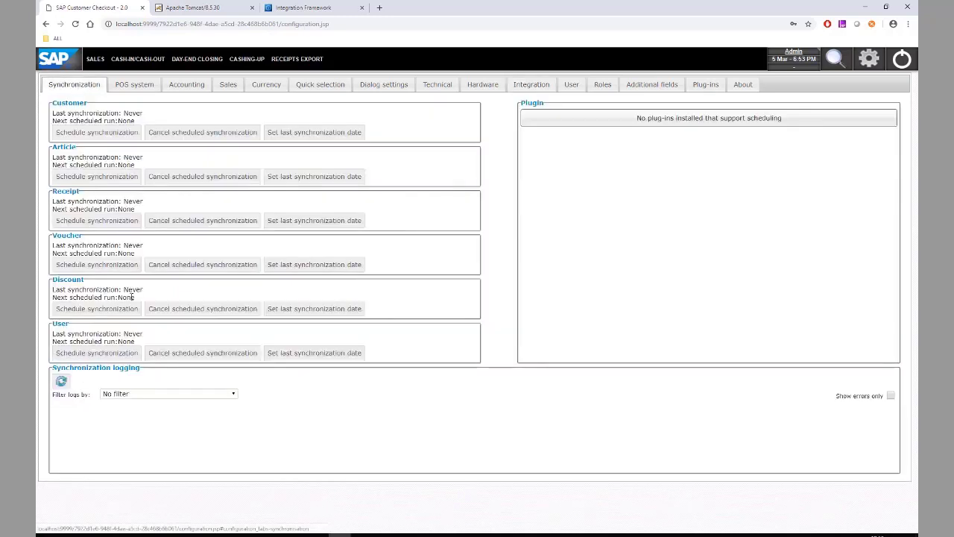
# Start immediate Customer and Article synchronizations and refresh the synchronization log
pyautogui.click(98, 134)
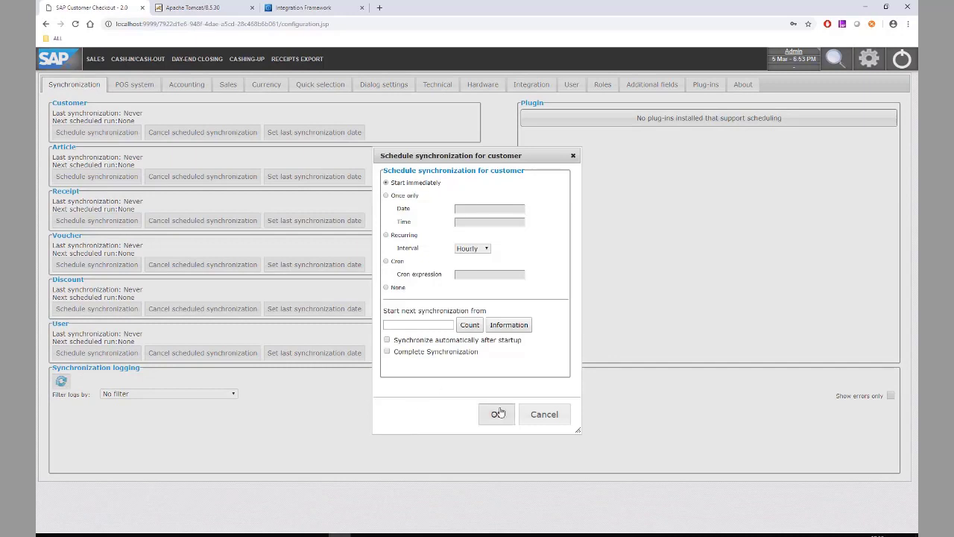
pyautogui.click(495, 414)
pyautogui.click(104, 178)
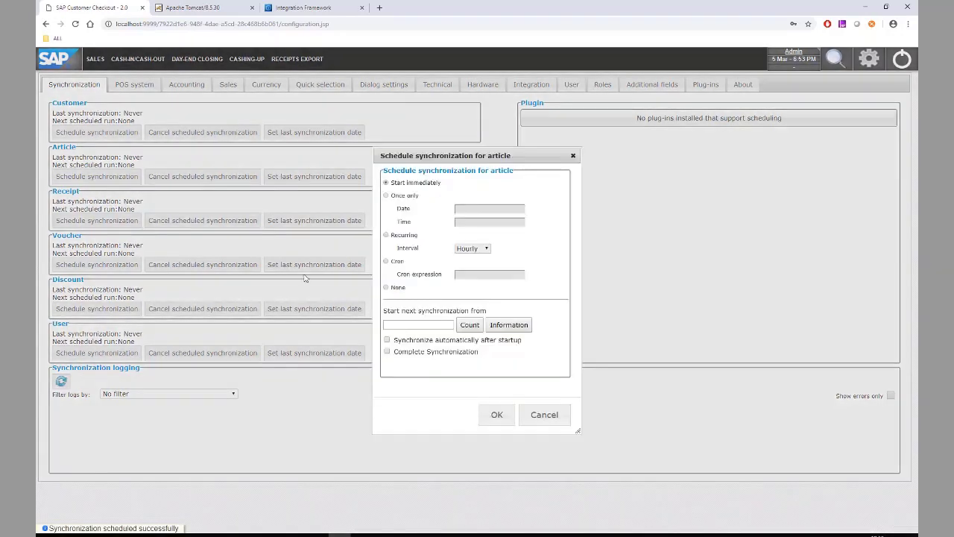
pyautogui.click(497, 415)
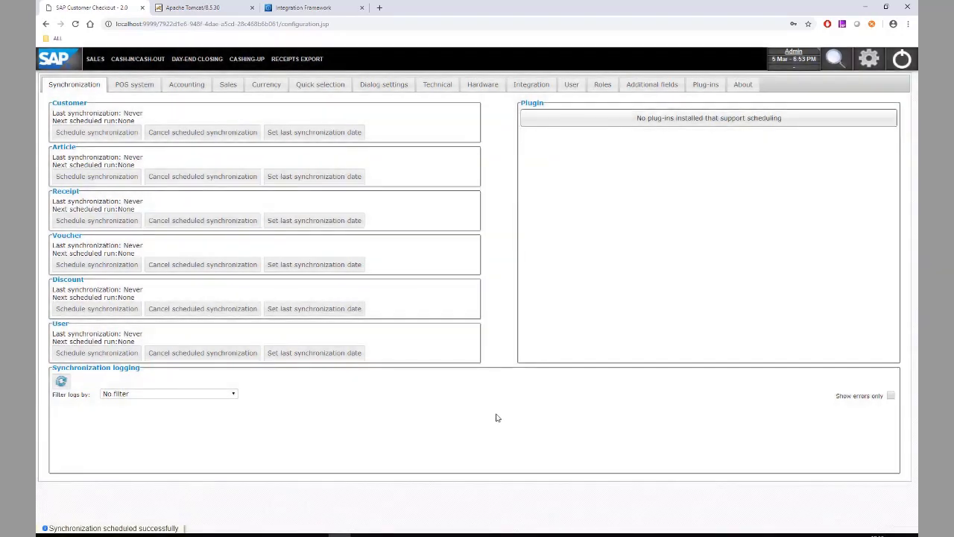
pyautogui.click(61, 381)
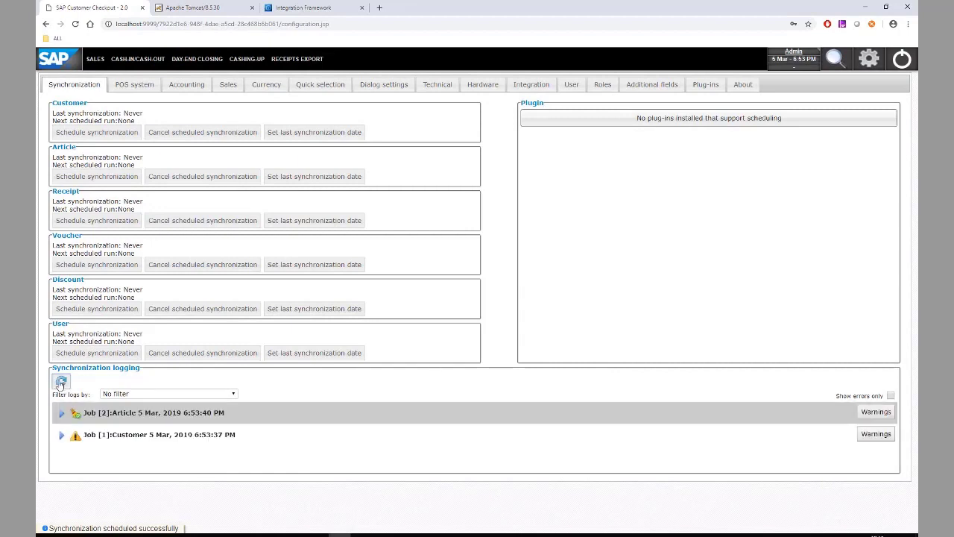
# Check the synchronized customers and articles in the Search dialog
pyautogui.click(834, 60)
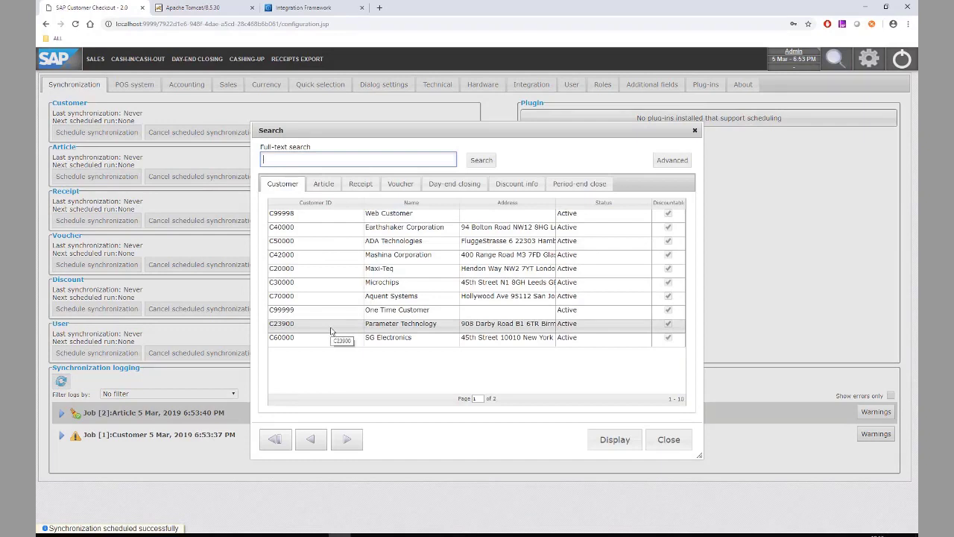
pyautogui.click(327, 185)
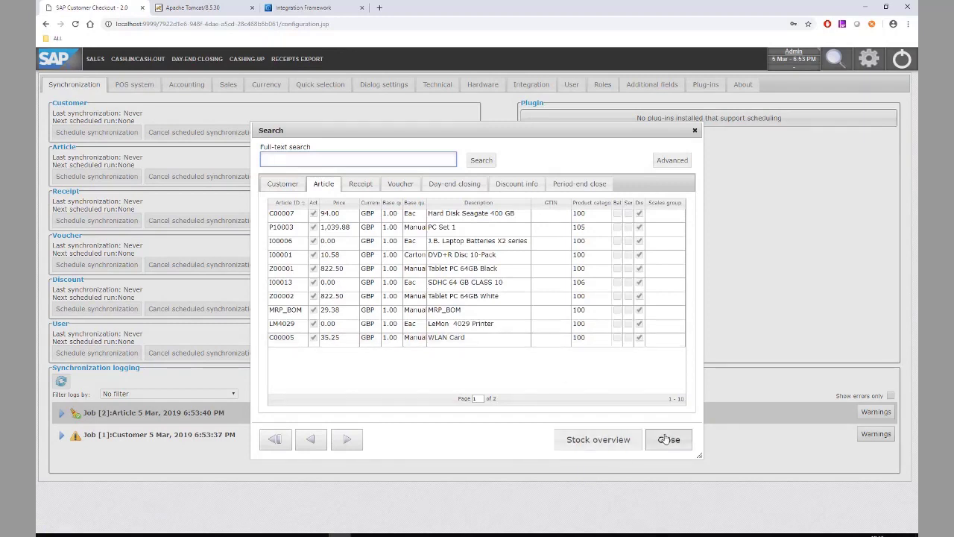
pyautogui.click(666, 440)
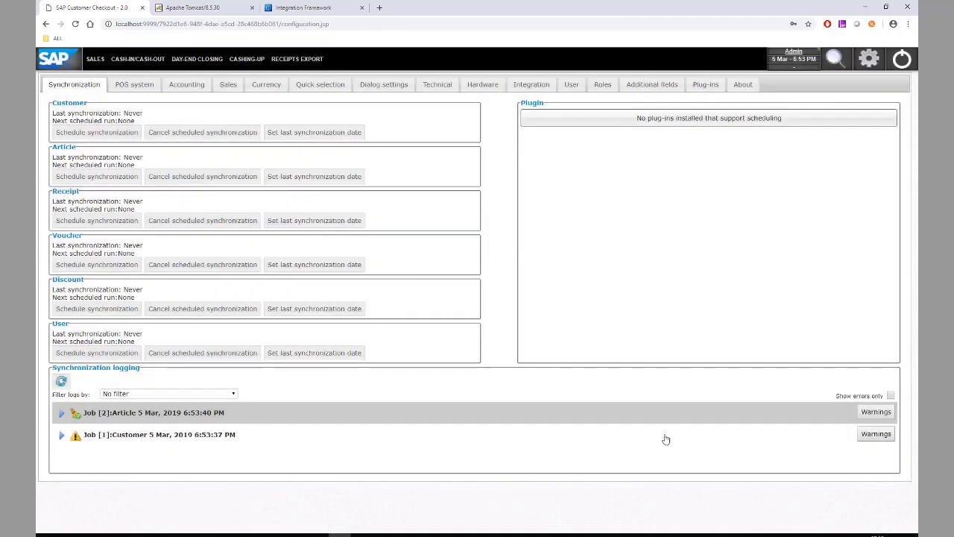
pyautogui.click(97, 64)
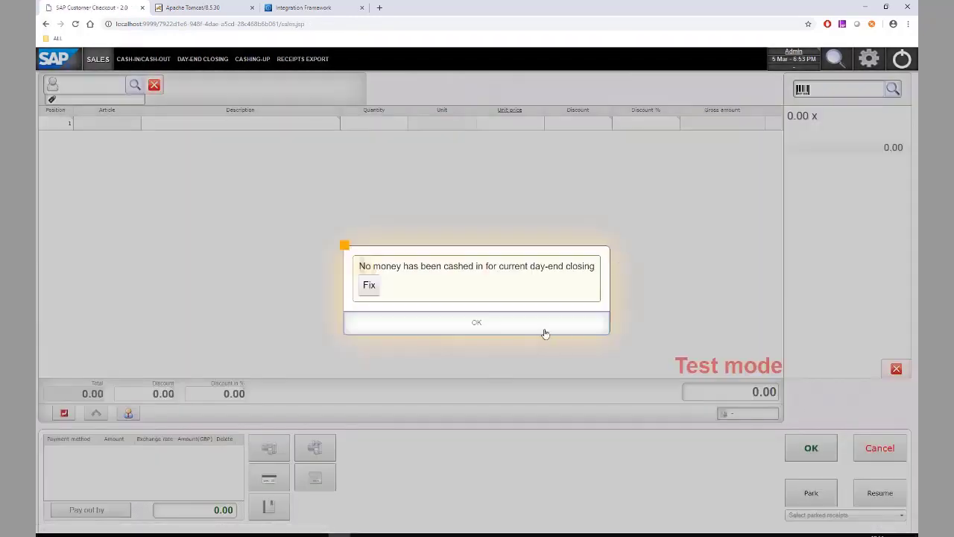
# Dismiss the no-cash-in warning and post a 100.00 GBP 'Early morning CashIn' to the drawer
pyautogui.click(545, 333)
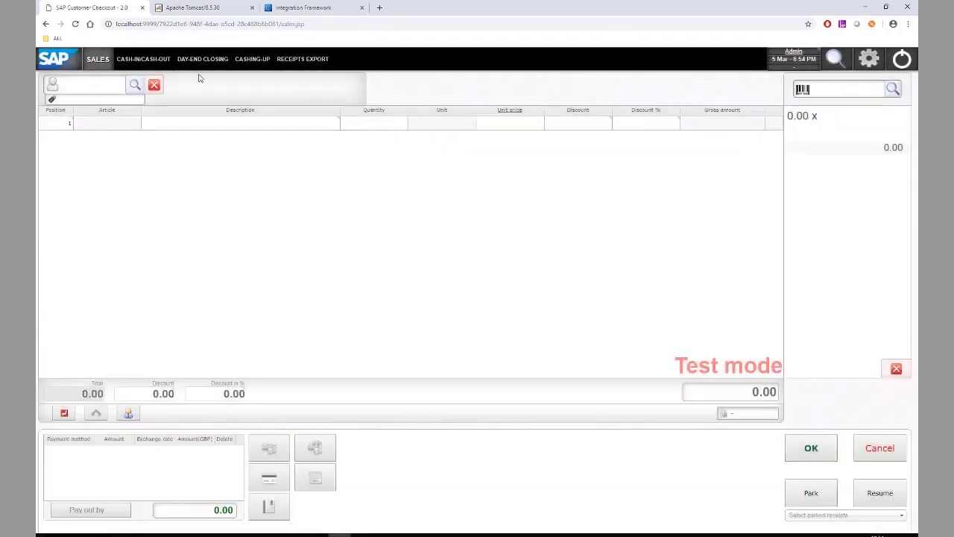
pyautogui.click(152, 61)
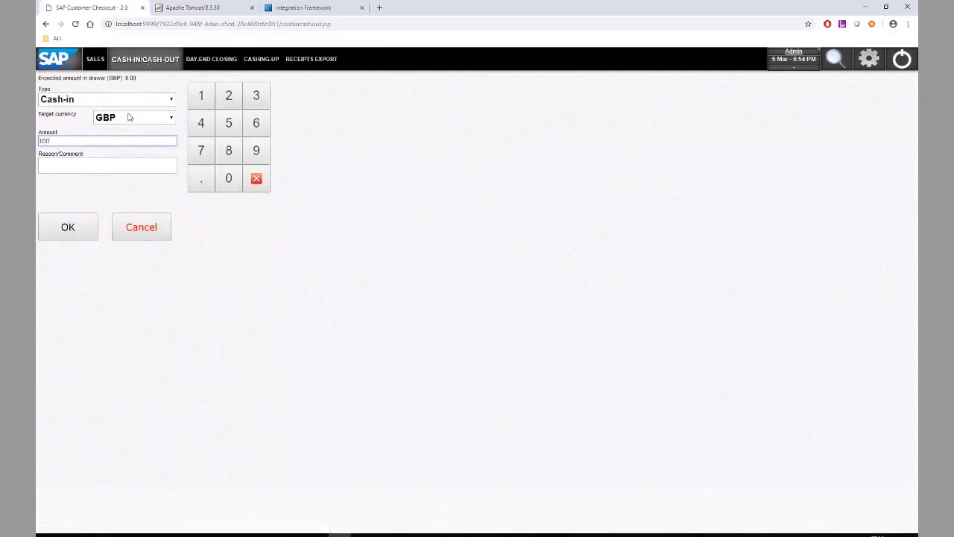
pyautogui.click(93, 161)
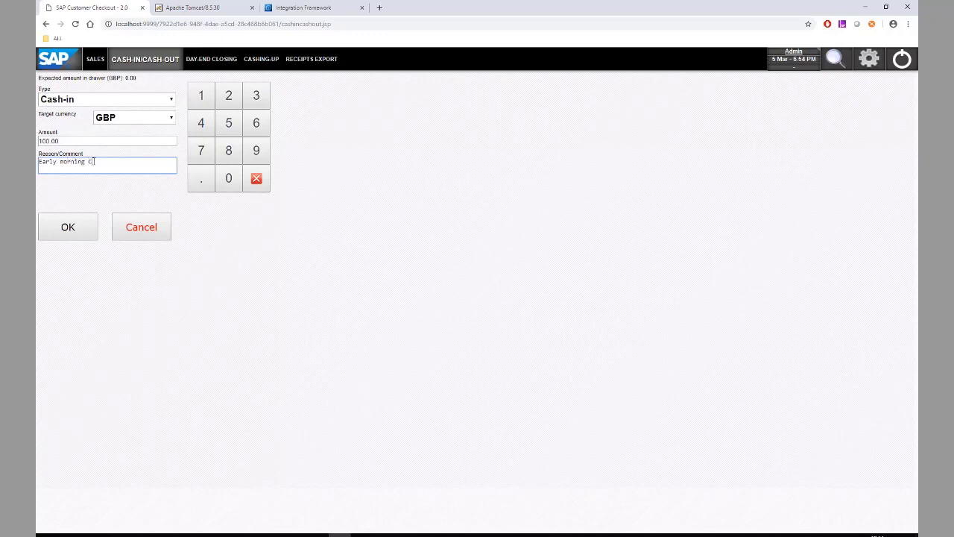
pyautogui.click(68, 228)
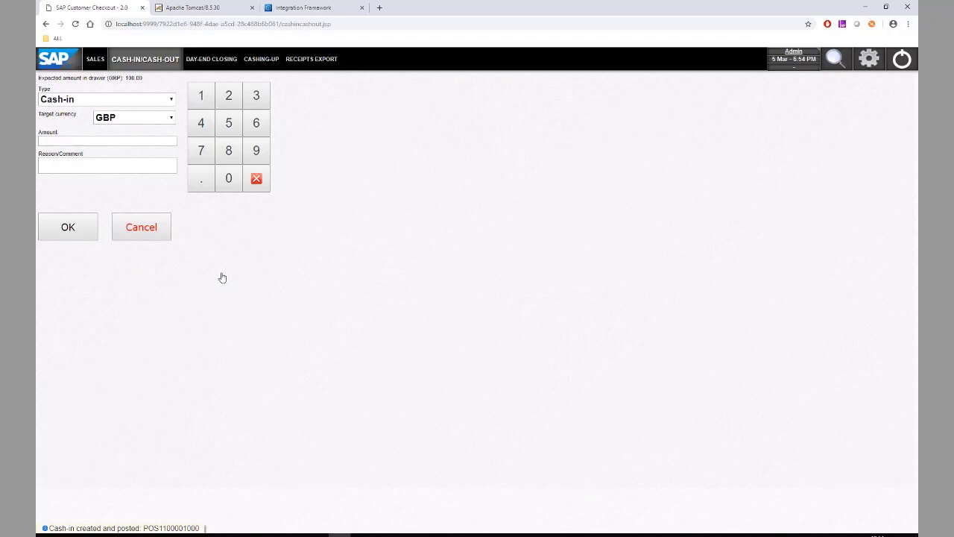
pyautogui.click(96, 59)
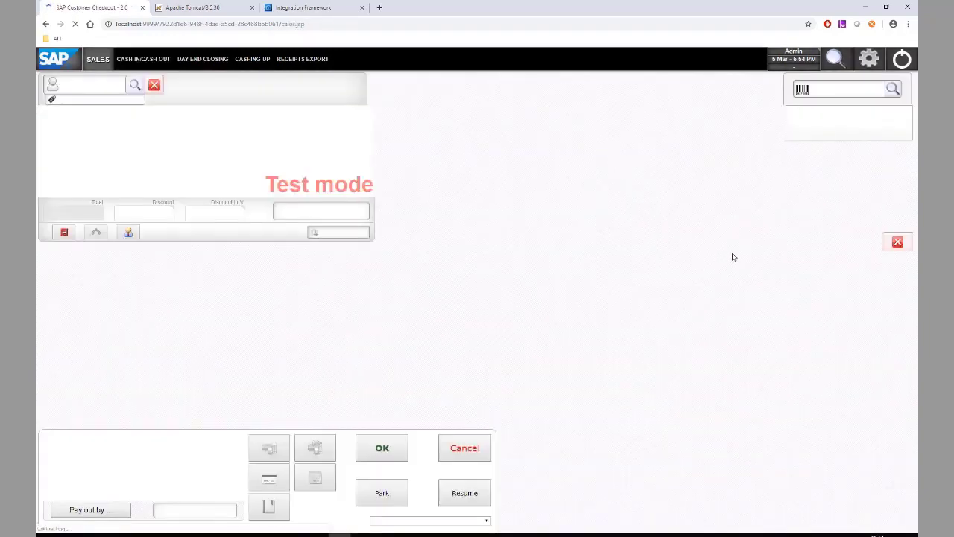
# Sell article A00001 for 235.00 GBP, paying 100.00 in cash and 135.00 by Mastercard
pyautogui.write('A')
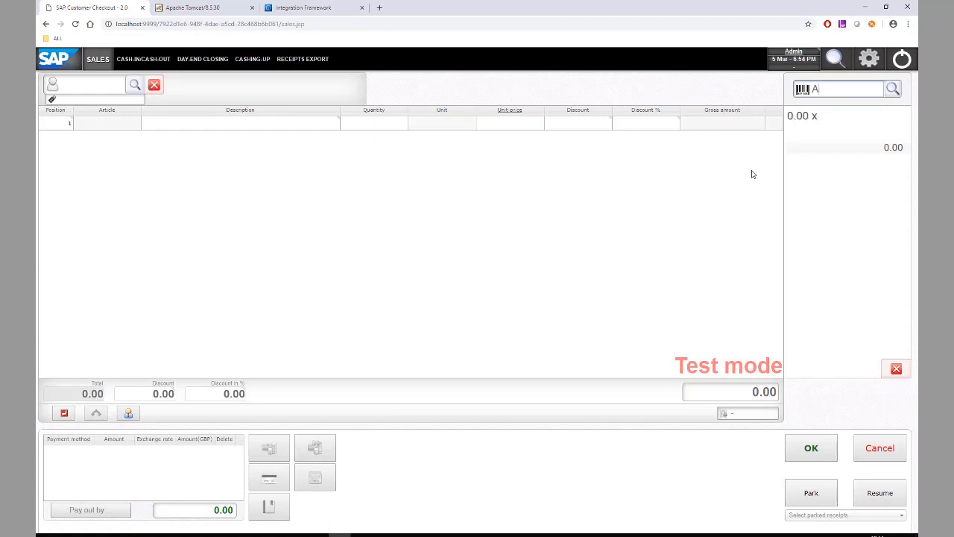
pyautogui.write('00001')
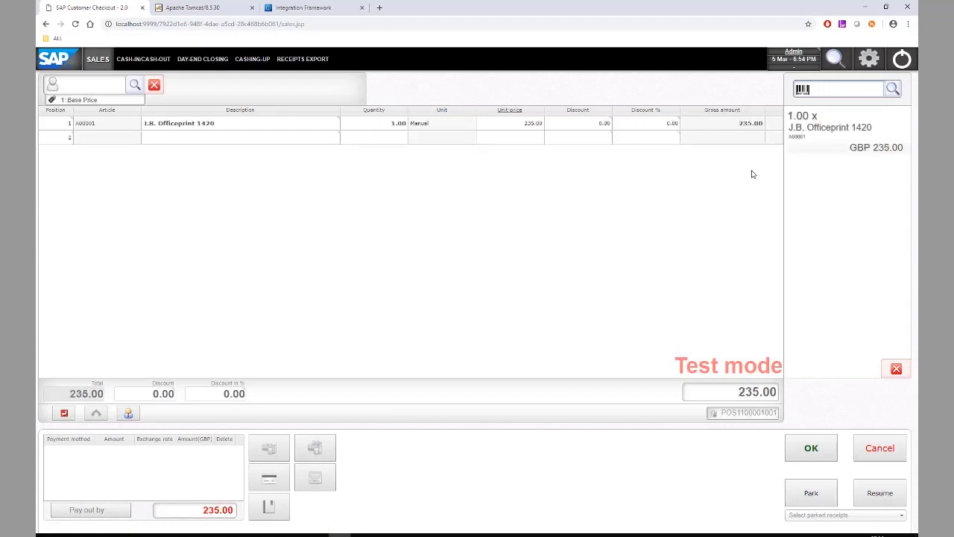
pyautogui.click(274, 454)
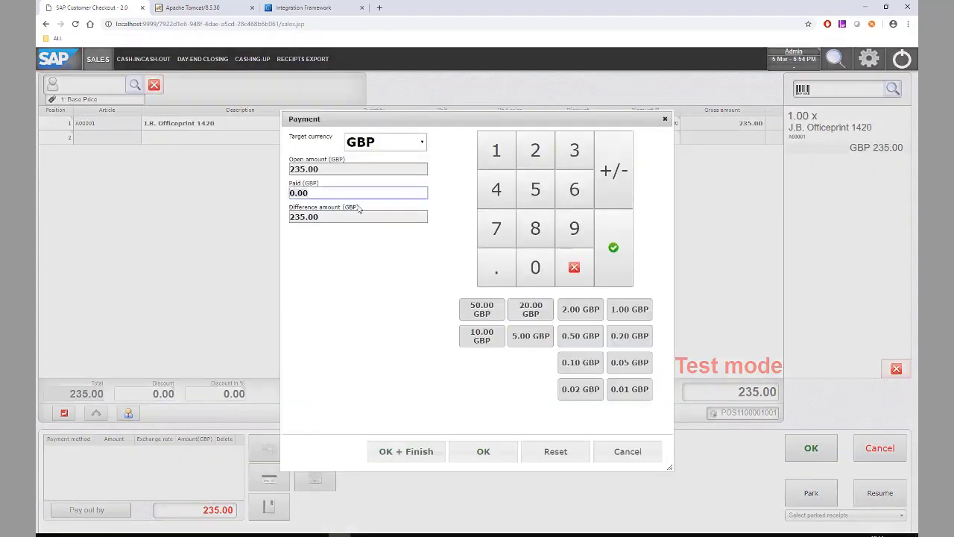
pyautogui.write('100')
pyautogui.press('Return')
pyautogui.click(274, 479)
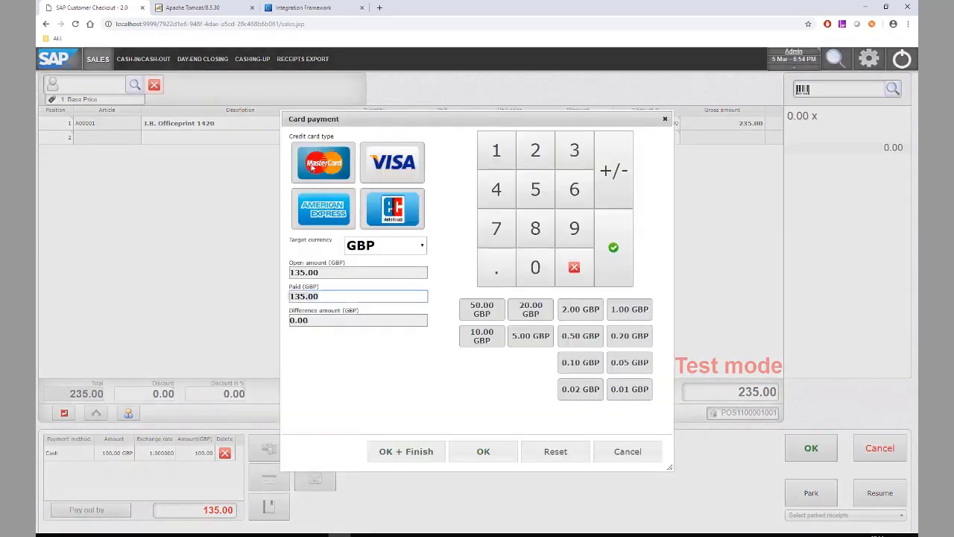
pyautogui.click(406, 451)
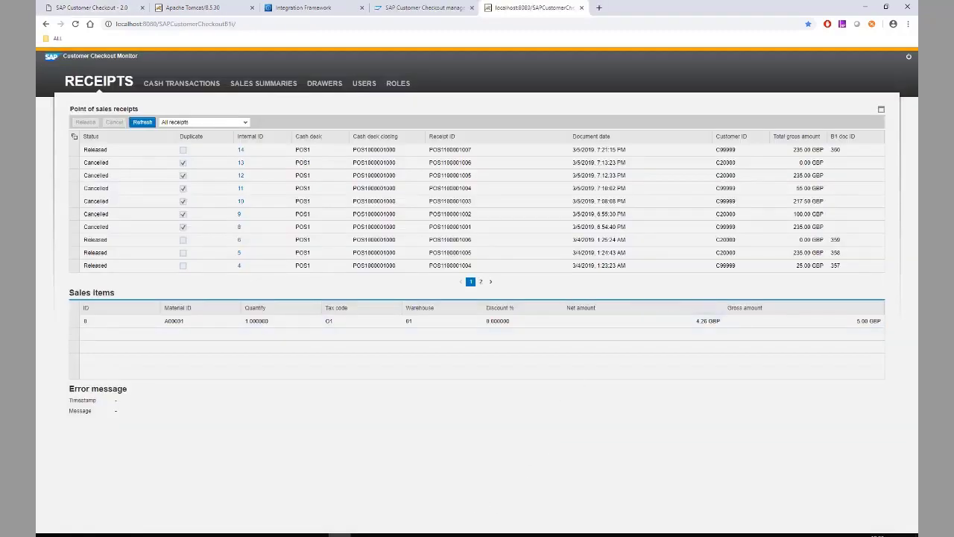
# In SAP Business One, open the most recent AR invoice and select its POS customer reference
pyautogui.click(474, 534)
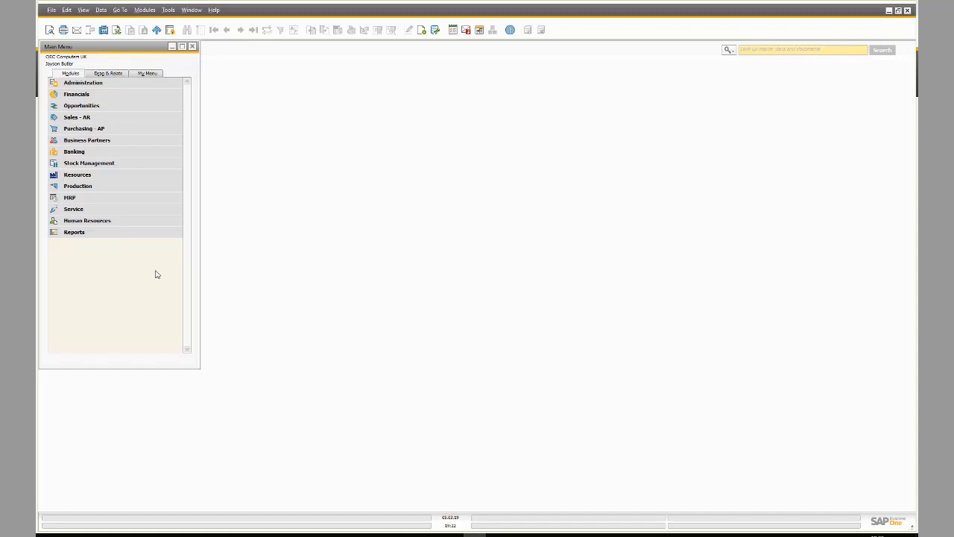
pyautogui.click(90, 118)
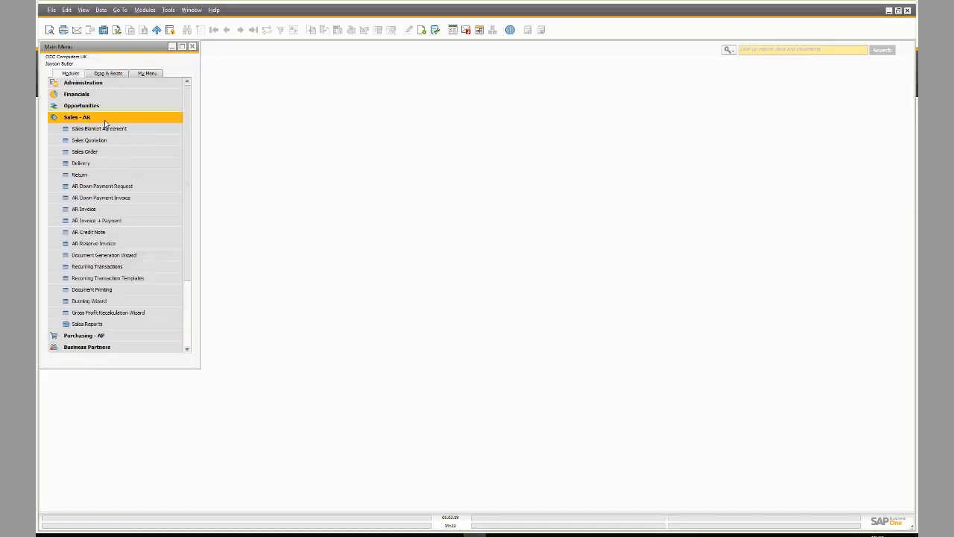
pyautogui.click(108, 212)
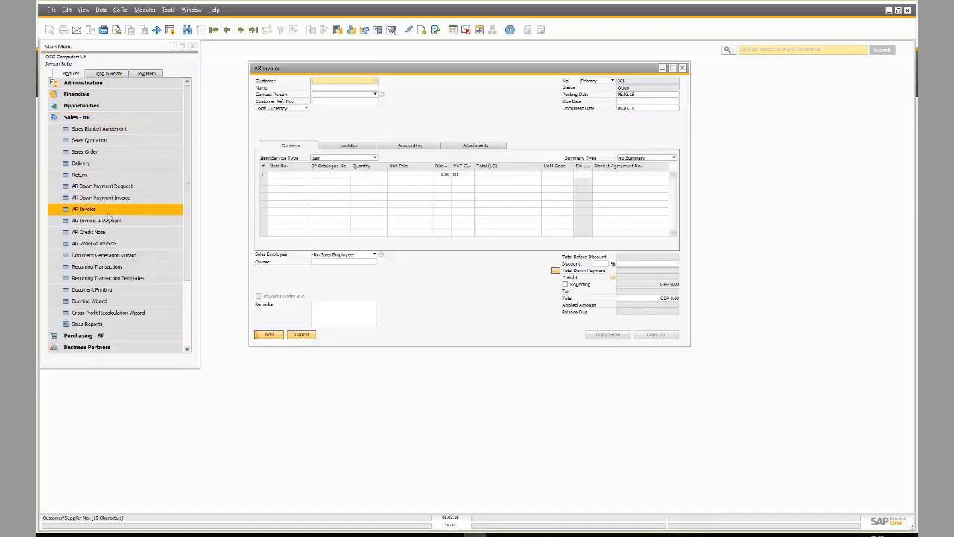
pyautogui.click(254, 32)
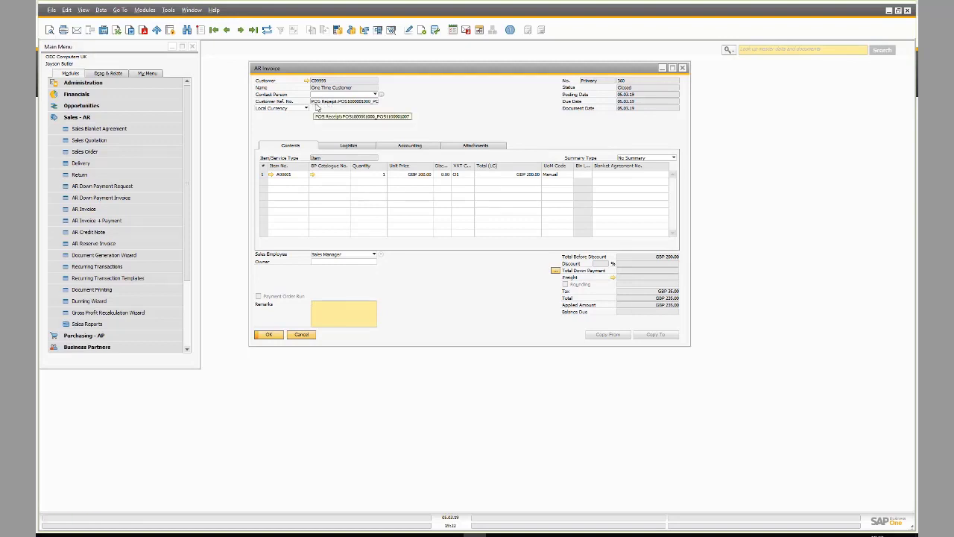
pyautogui.click(326, 102)
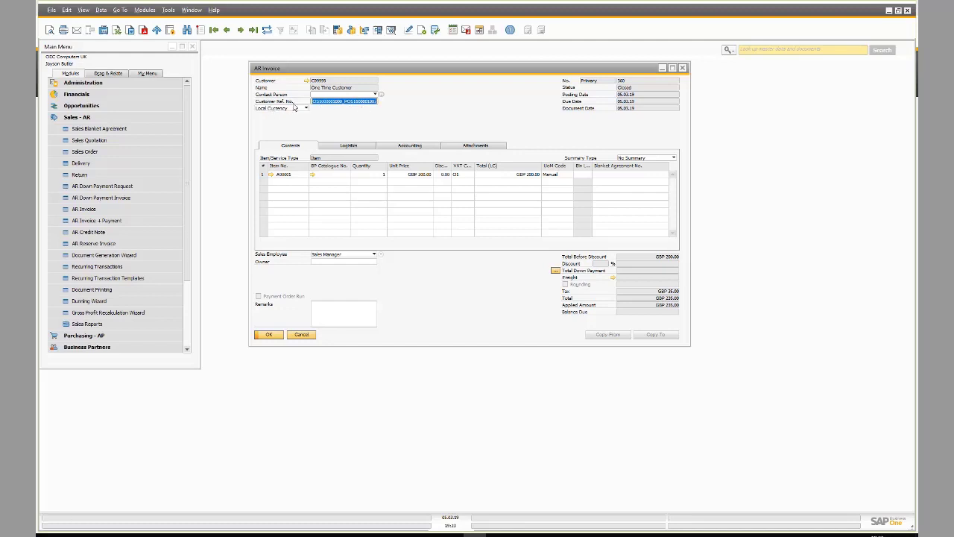
# Open the invoice's incoming payment from its relationship map and view the credit card payment means
pyautogui.rightClick(475, 93)
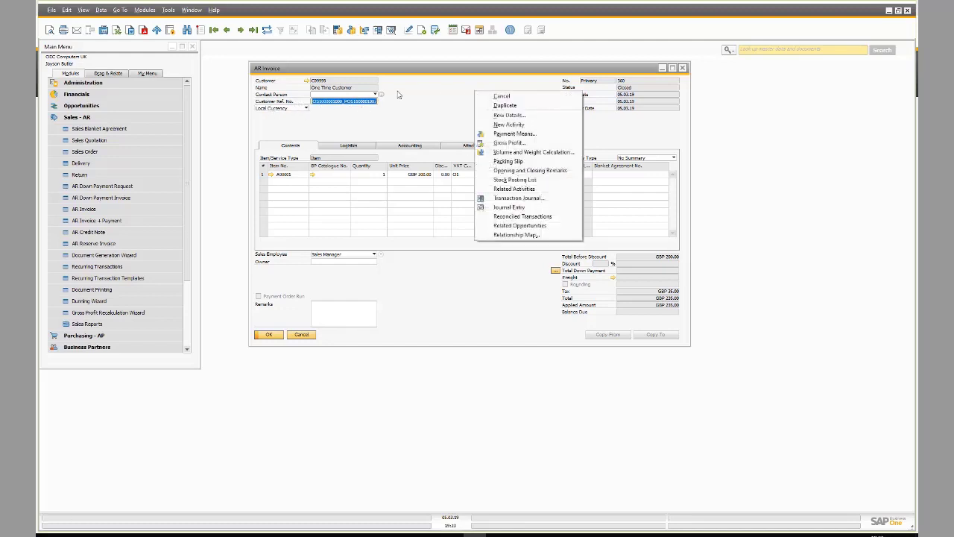
pyautogui.click(514, 234)
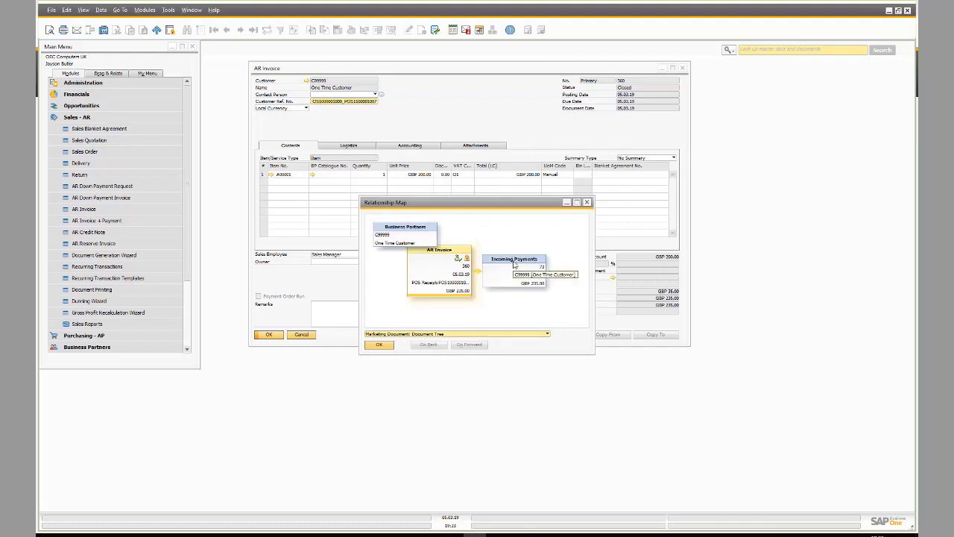
pyautogui.doubleClick(514, 261)
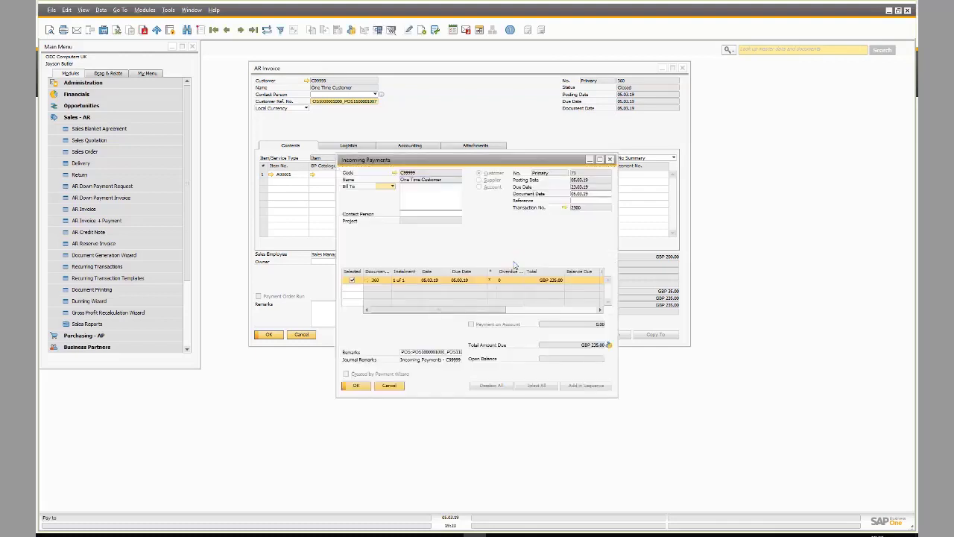
pyautogui.click(351, 30)
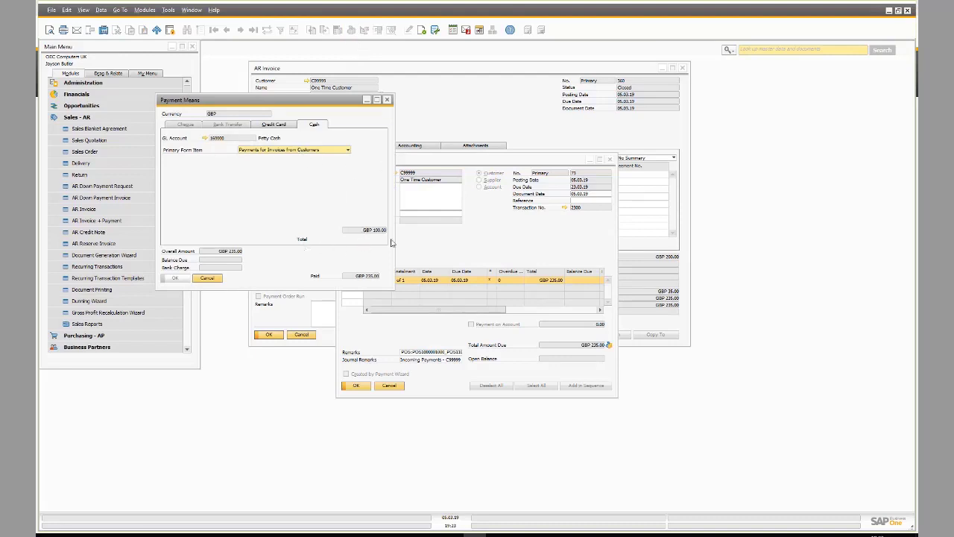
pyautogui.click(279, 124)
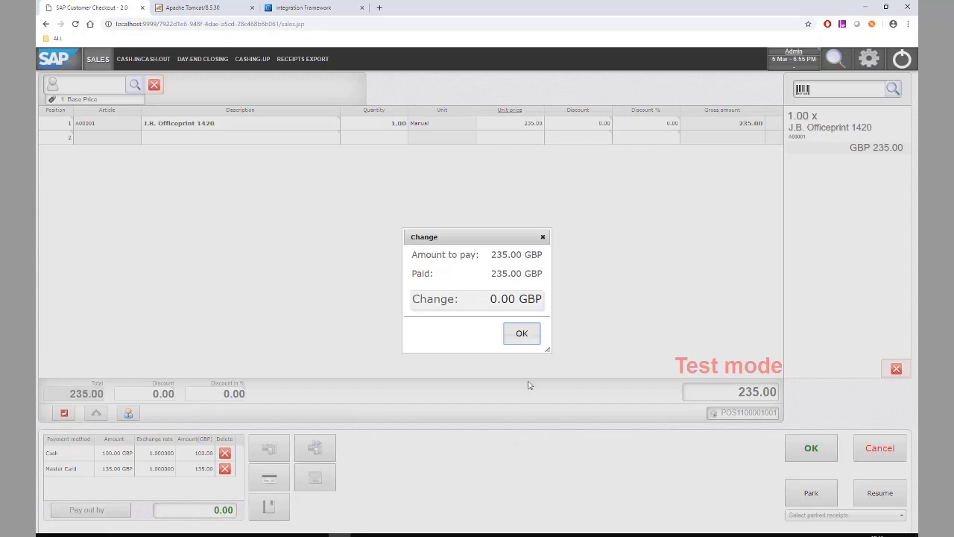
# Clear the previous sale and add a 100.00 payment line for Maxi-Teq's 105.44 invoice
pyautogui.click(521, 344)
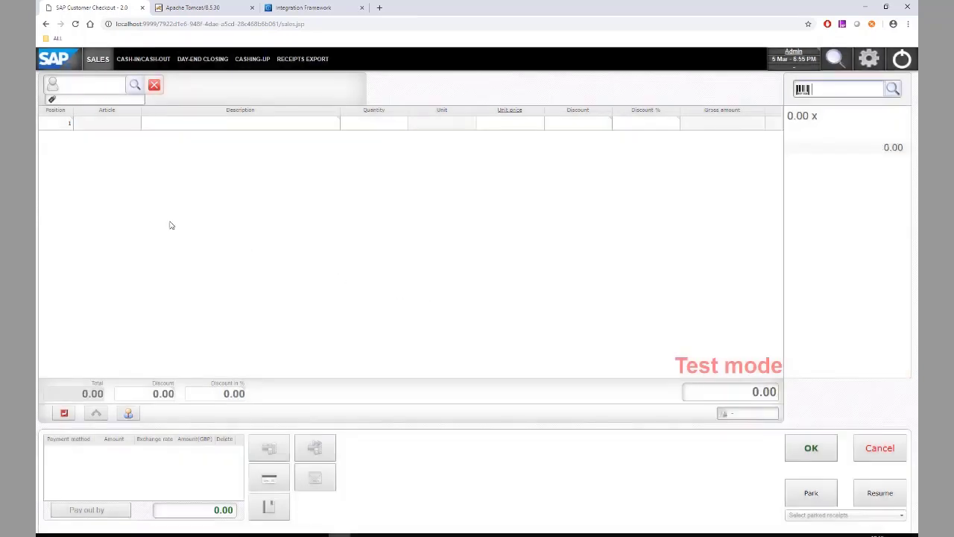
pyautogui.click(58, 127)
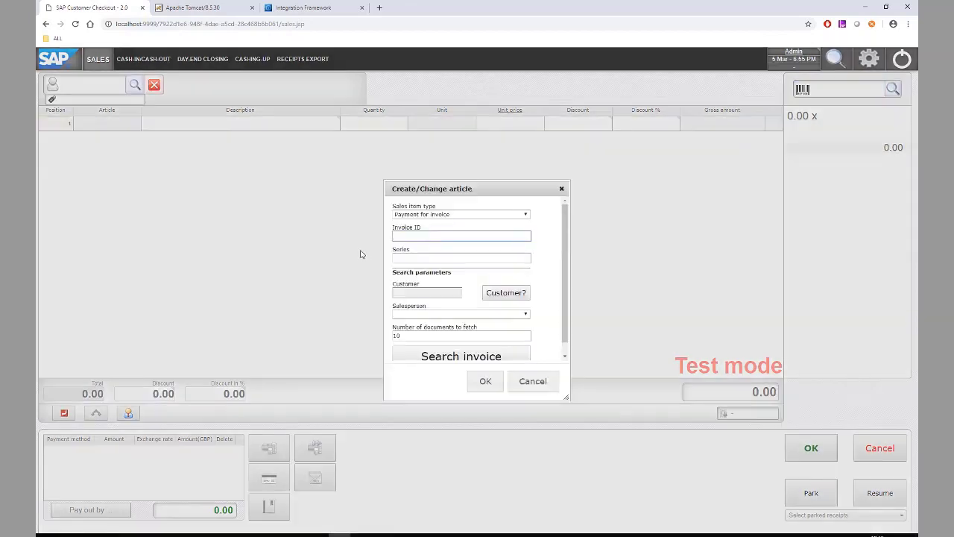
pyautogui.click(439, 357)
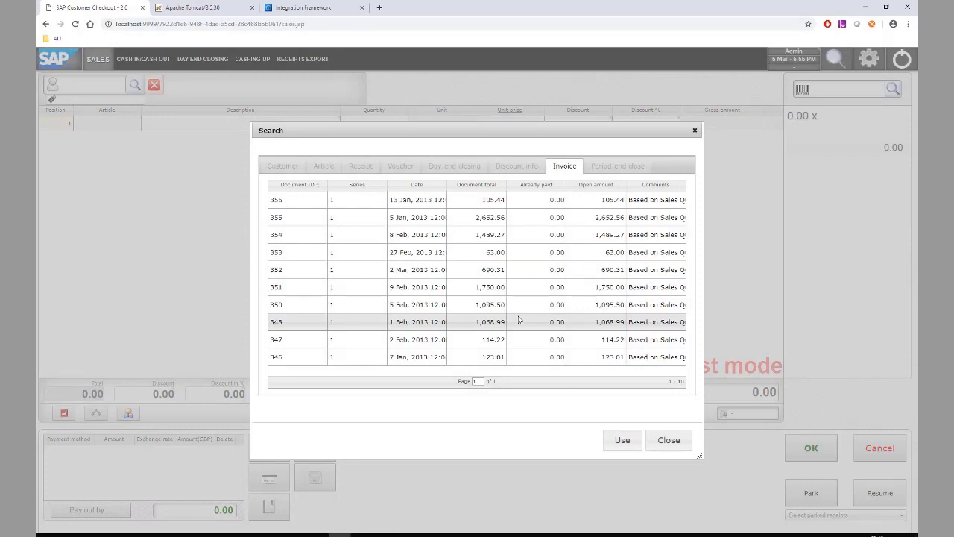
pyautogui.doubleClick(291, 205)
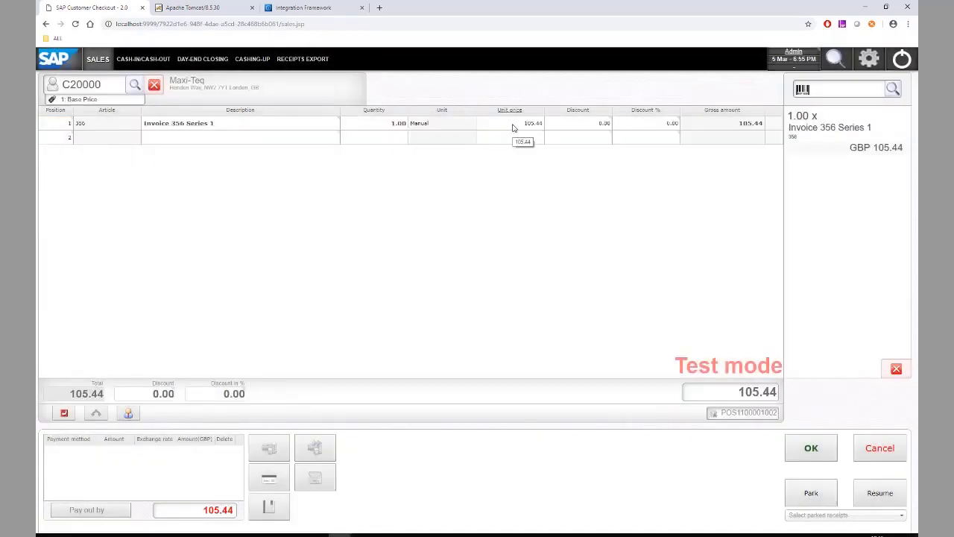
pyautogui.click(512, 128)
pyautogui.write('100')
pyautogui.press('Return')
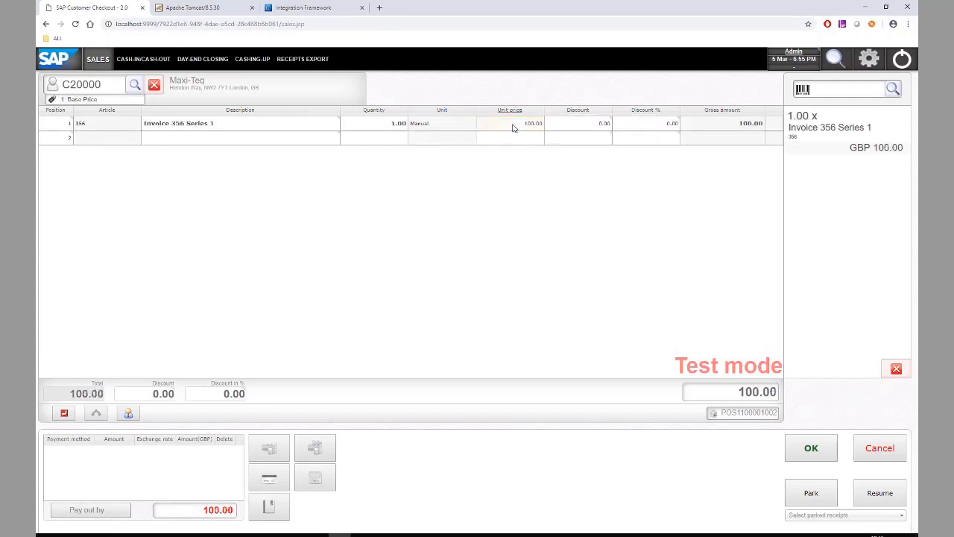
# Pay the 100.00 by VISA card and complete the receipt
pyautogui.click(269, 481)
pyautogui.click(386, 173)
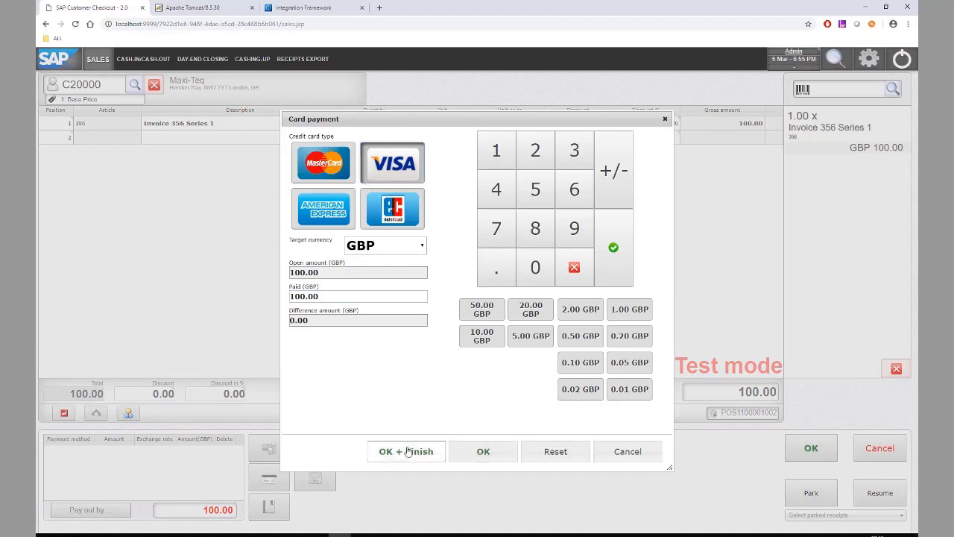
pyautogui.click(407, 452)
pyautogui.click(516, 340)
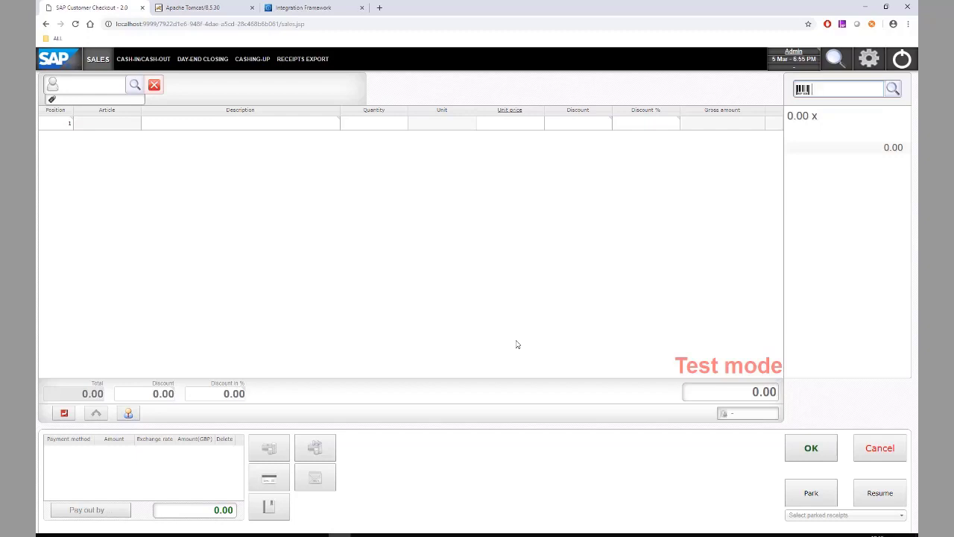
# Load the Customer Checkout manager's setup page in a new browser tab
pyautogui.click(380, 8)
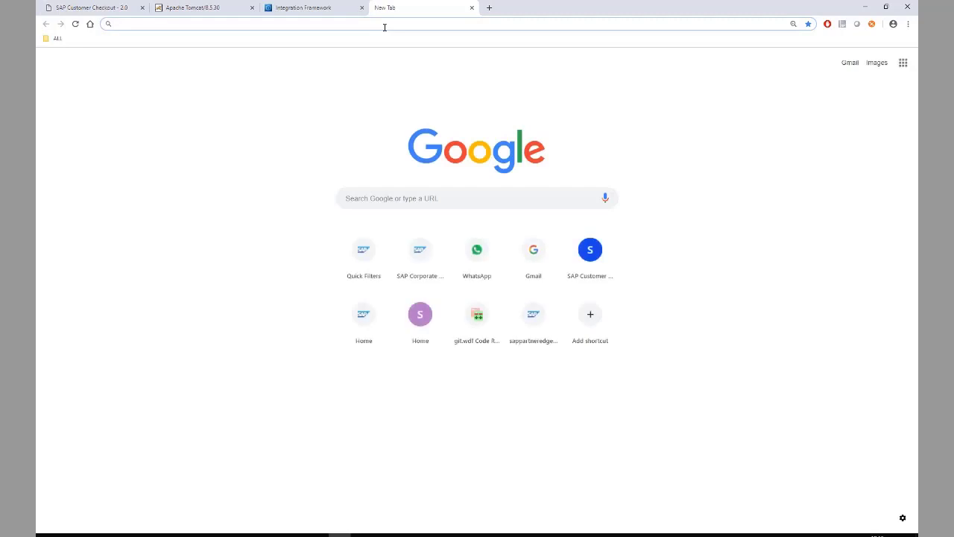
pyautogui.write('1')
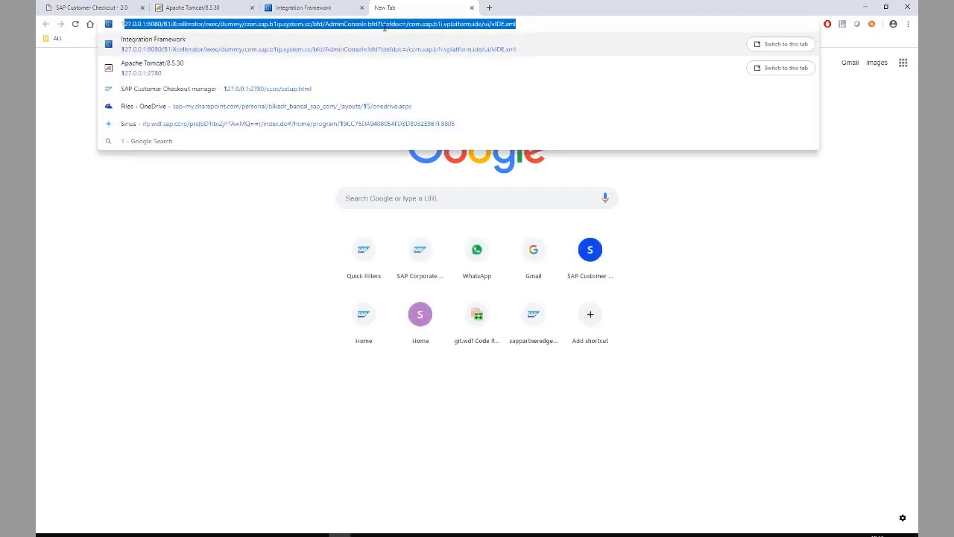
pyautogui.write('27.')
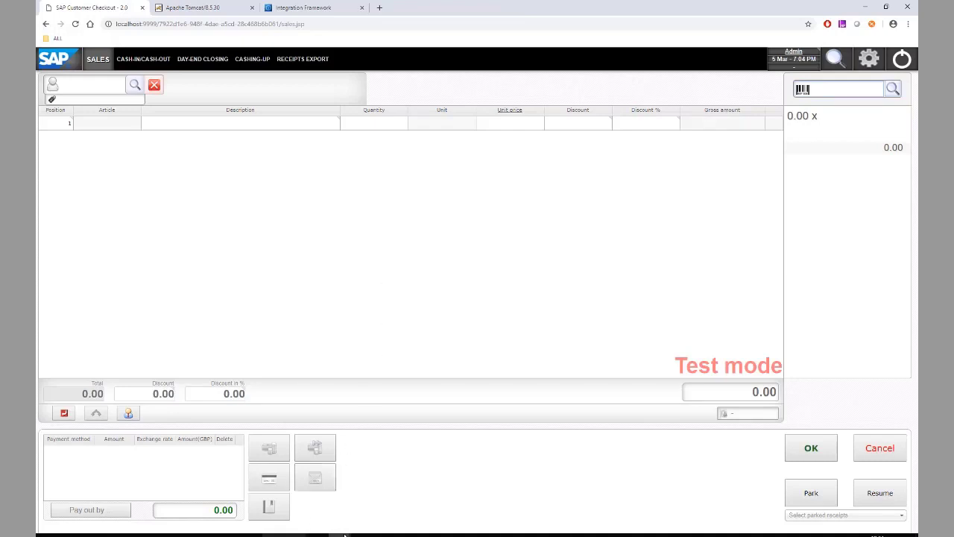
pyautogui.moveTo(344, 534)
pyautogui.click(388, 496)
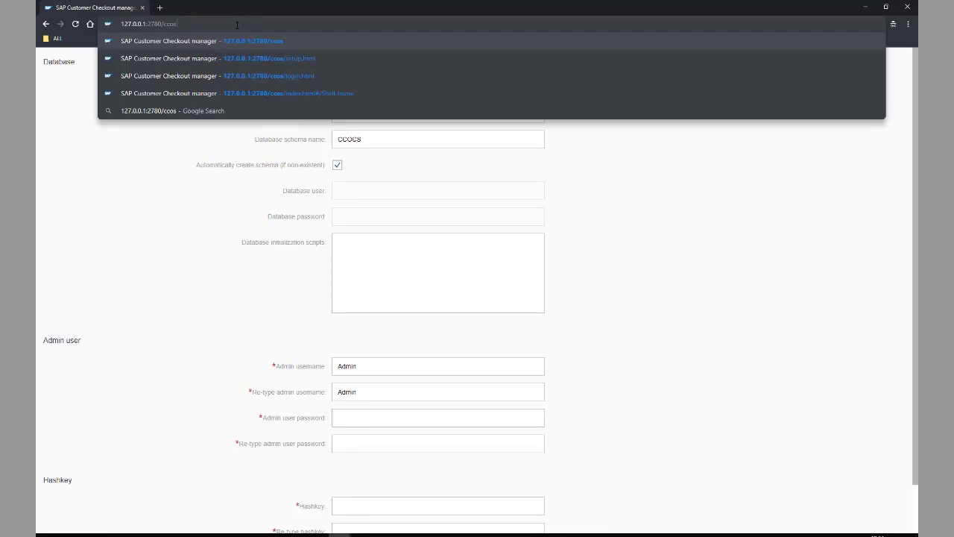
pyautogui.press('Return')
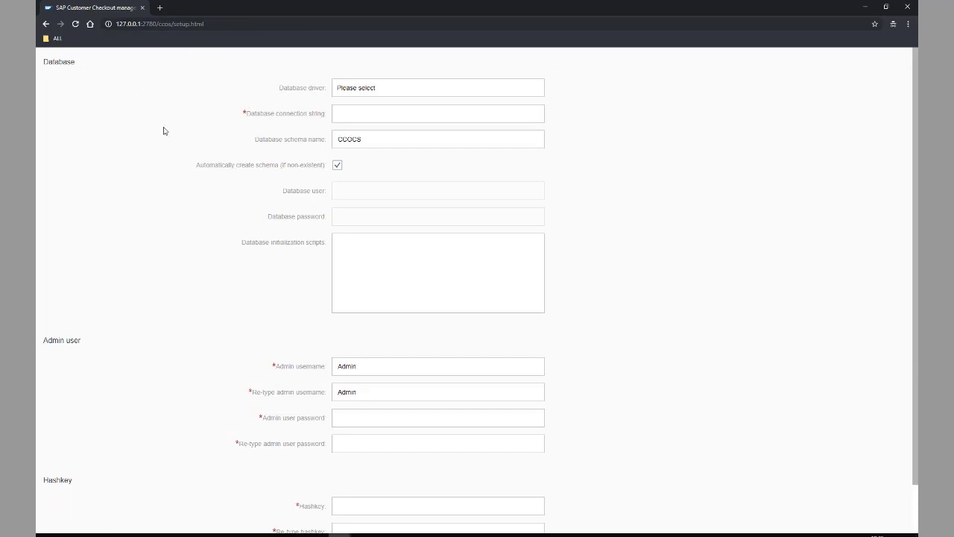
# Choose Apache Derby Embedded as the database driver with database user 'sa' and its password
pyautogui.click(475, 87)
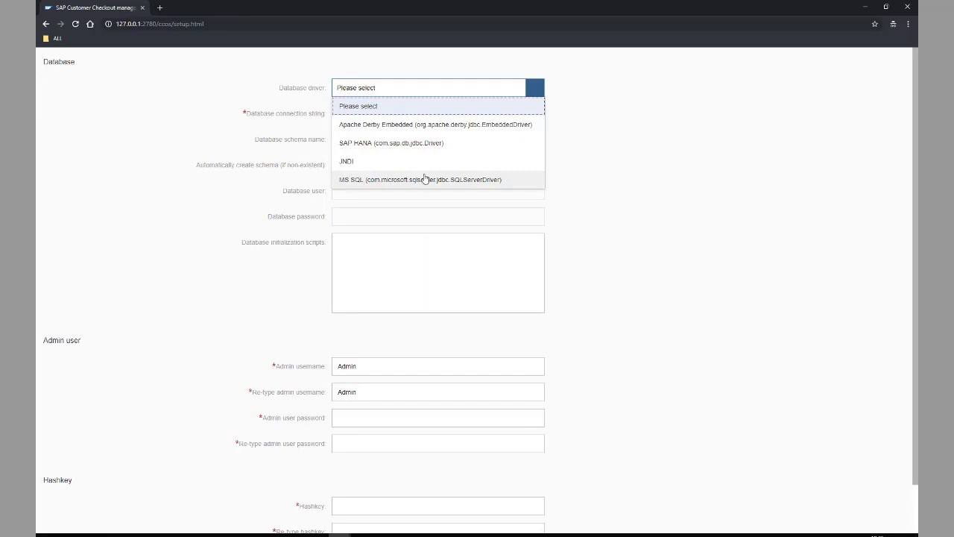
pyautogui.click(423, 132)
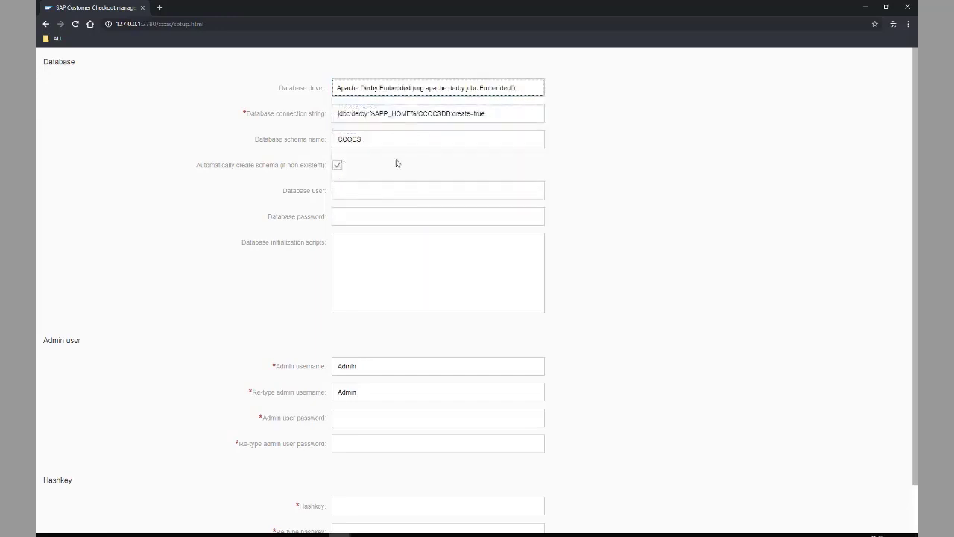
pyautogui.click(386, 187)
pyautogui.write('sa')
pyautogui.press('Tab')
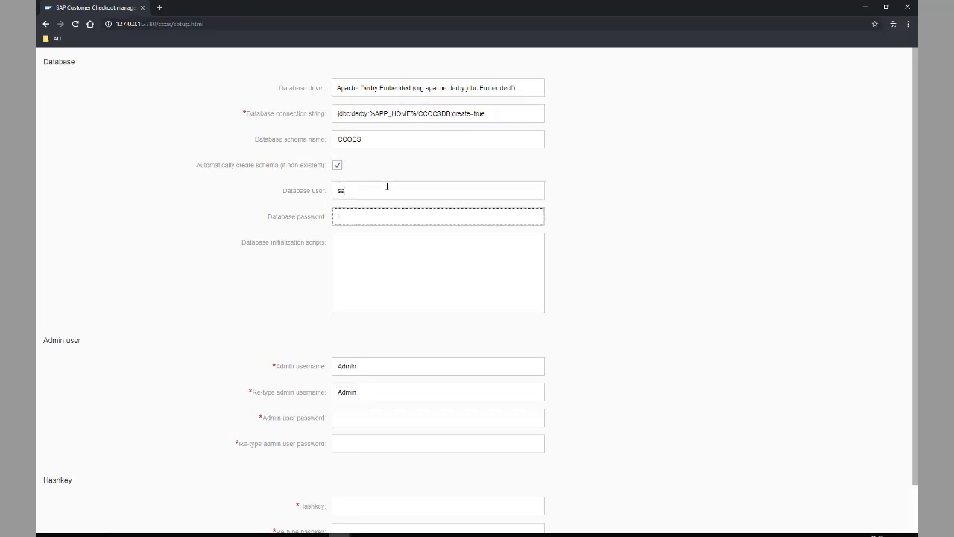
pyautogui.write('••••••••')
# Enter and confirm the admin password and hashkey, submit the setup, and return to Checkout
pyautogui.click(397, 418)
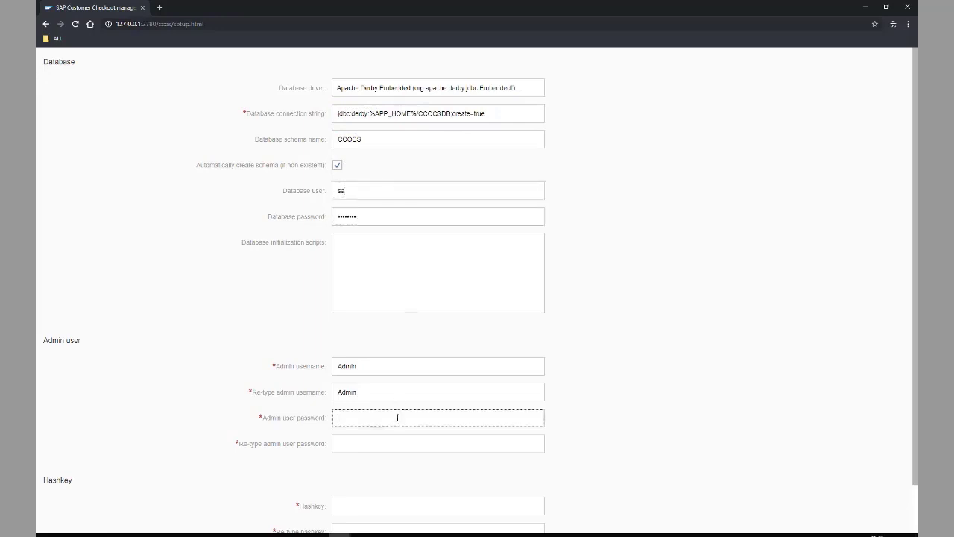
pyautogui.write('••••••••')
pyautogui.press('Tab')
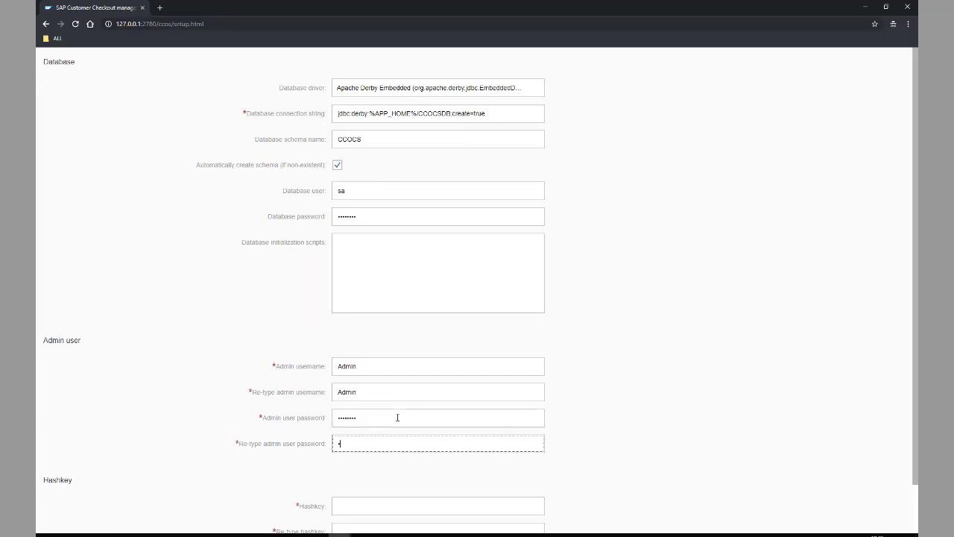
pyautogui.write('•••••••')
pyautogui.scroll(-1, 411, 407)
pyautogui.click(387, 447)
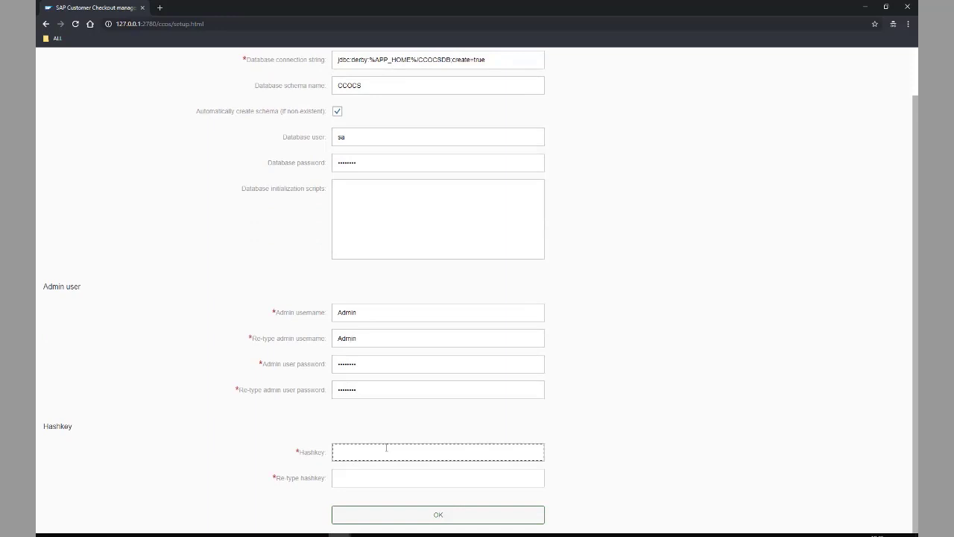
pyautogui.write('••••')
pyautogui.press('Tab')
pyautogui.write('••••')
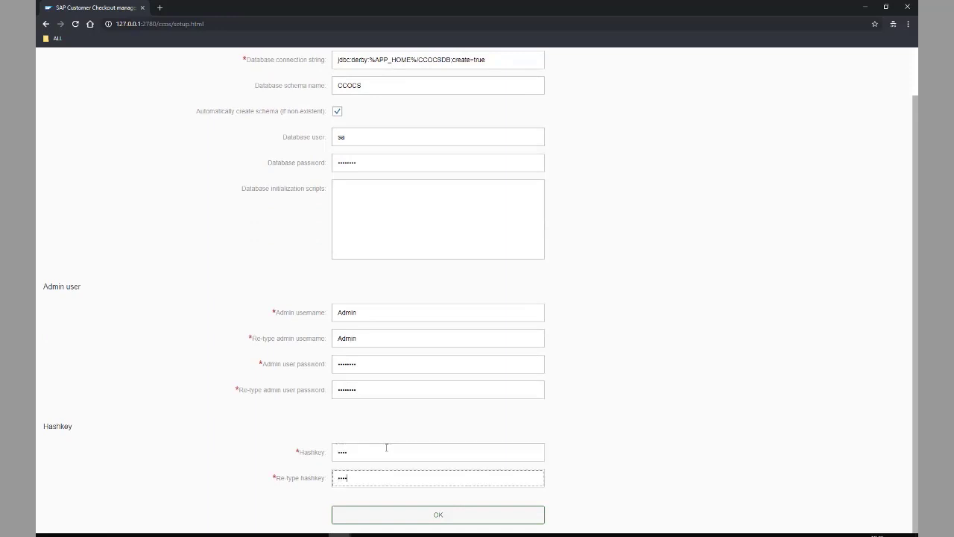
pyautogui.click(460, 519)
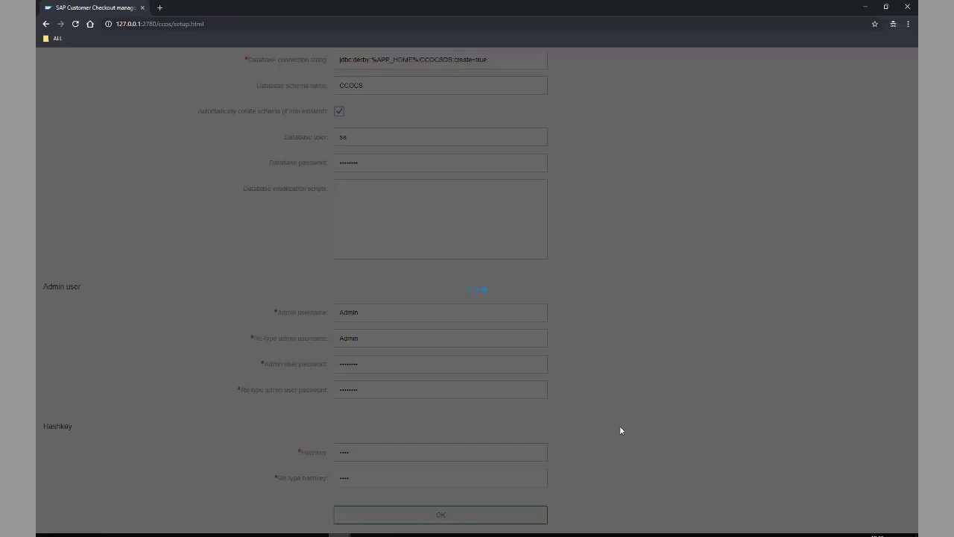
pyautogui.click(339, 534)
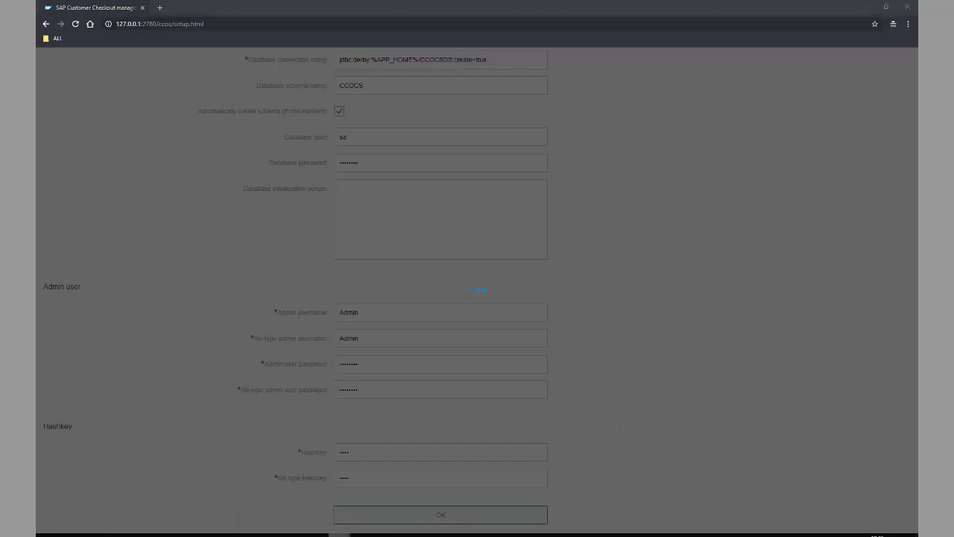
pyautogui.click(283, 494)
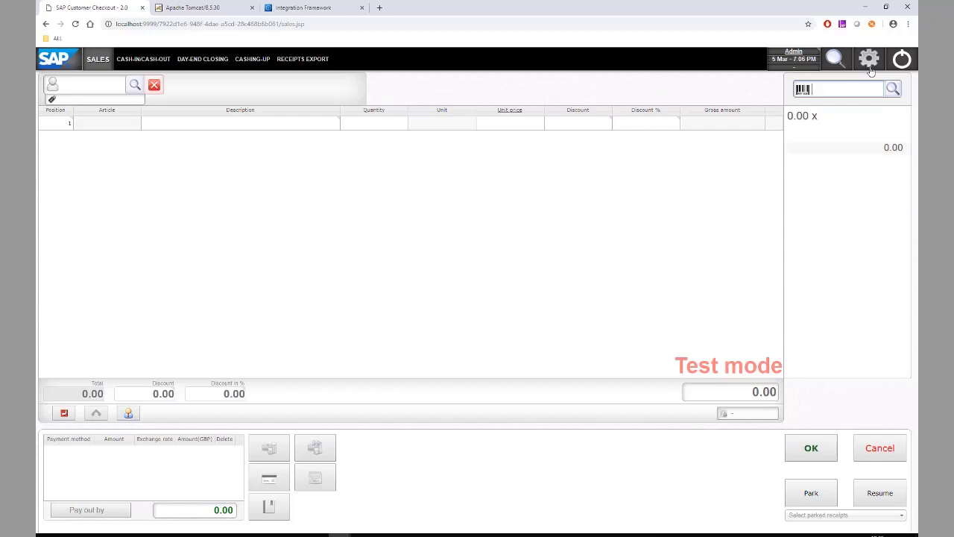
# Add voucher article V12345 'Voucher' with amount 100 in the sales voucher settings
pyautogui.click(869, 59)
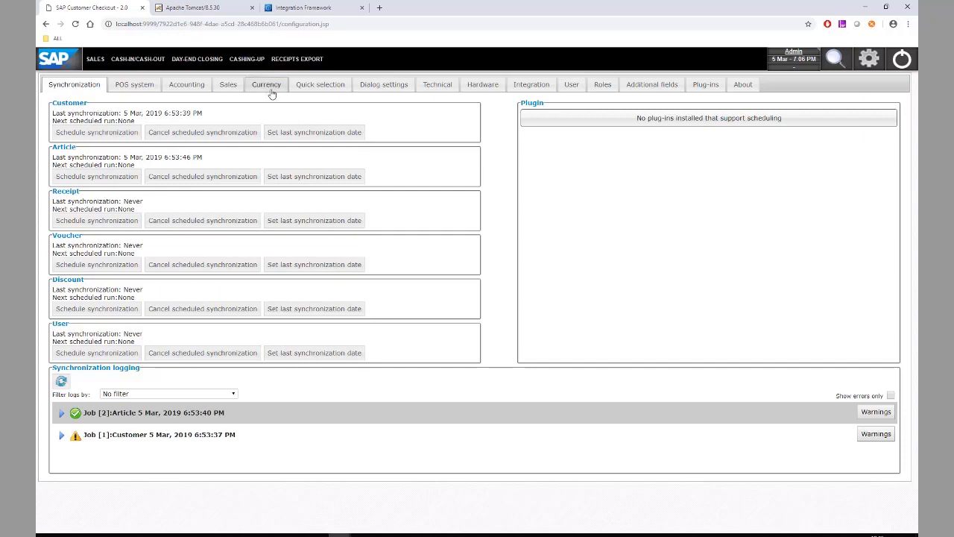
pyautogui.click(226, 89)
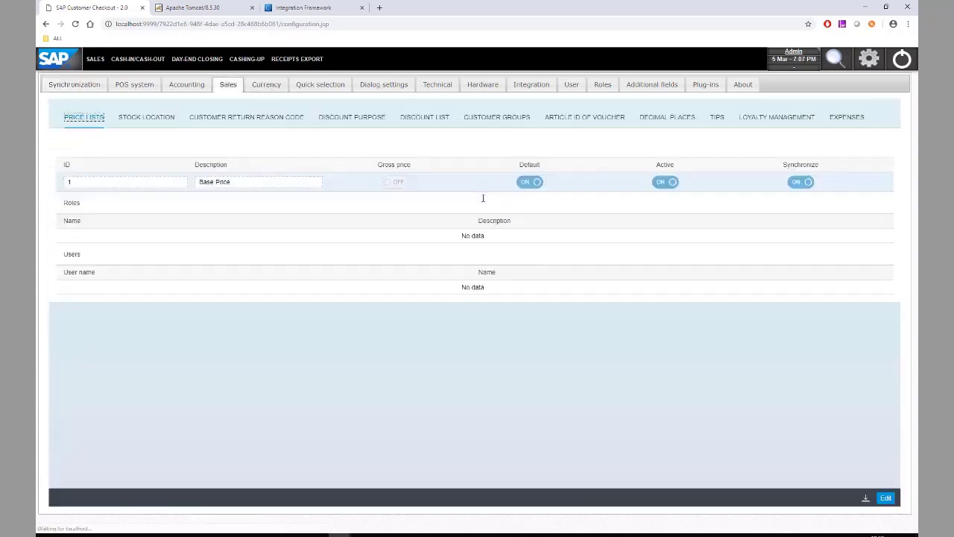
pyautogui.click(569, 119)
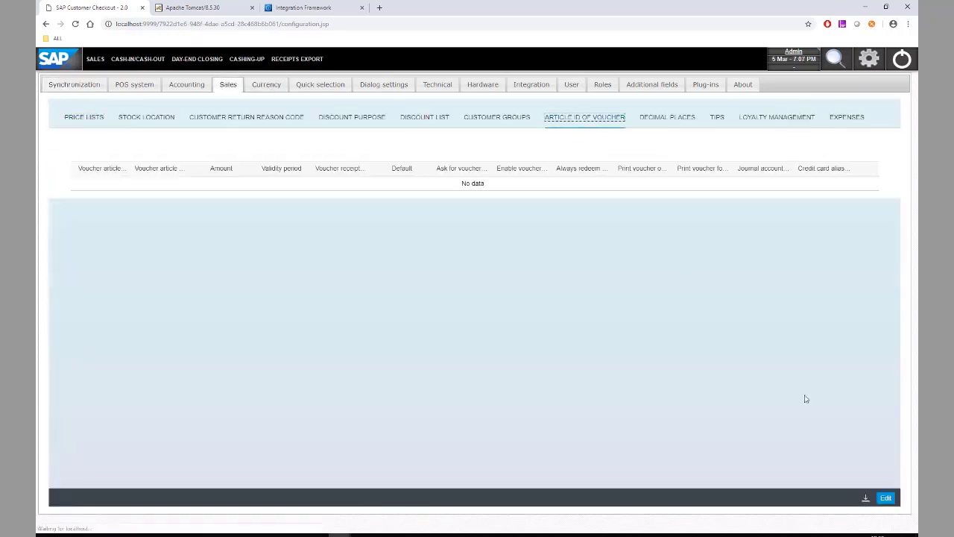
pyautogui.click(885, 498)
pyautogui.click(865, 151)
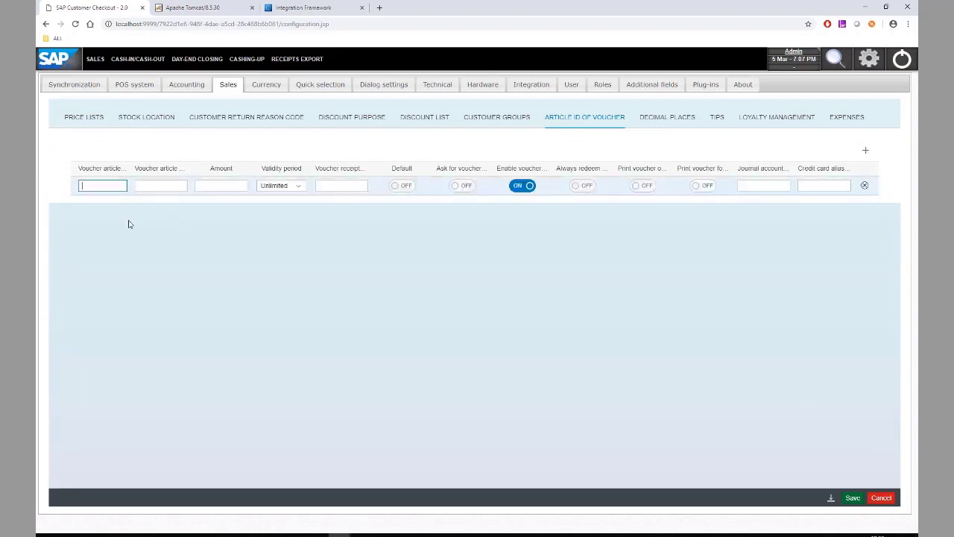
pyautogui.write('V12345')
pyautogui.click(170, 185)
pyautogui.write('V')
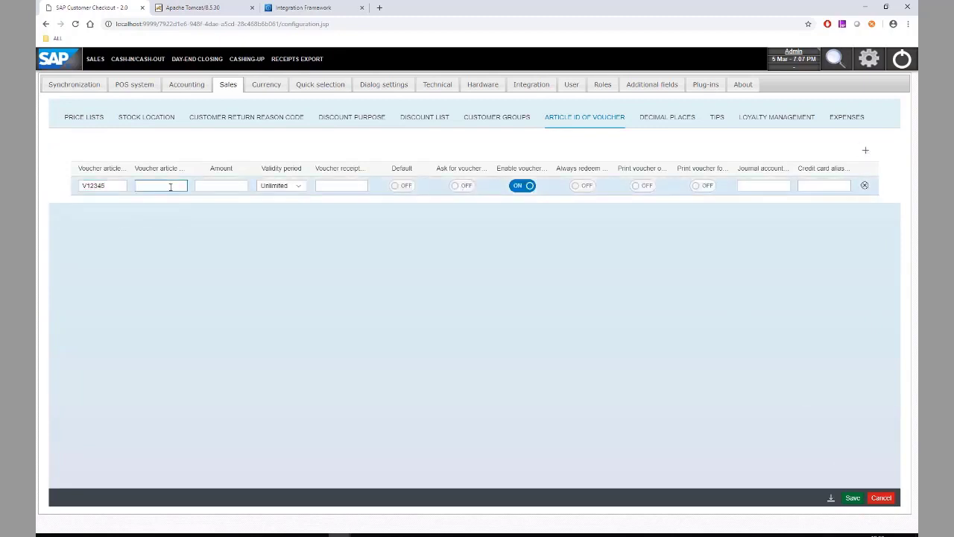
pyautogui.write('oucher')
pyautogui.click(213, 186)
pyautogui.write('100')
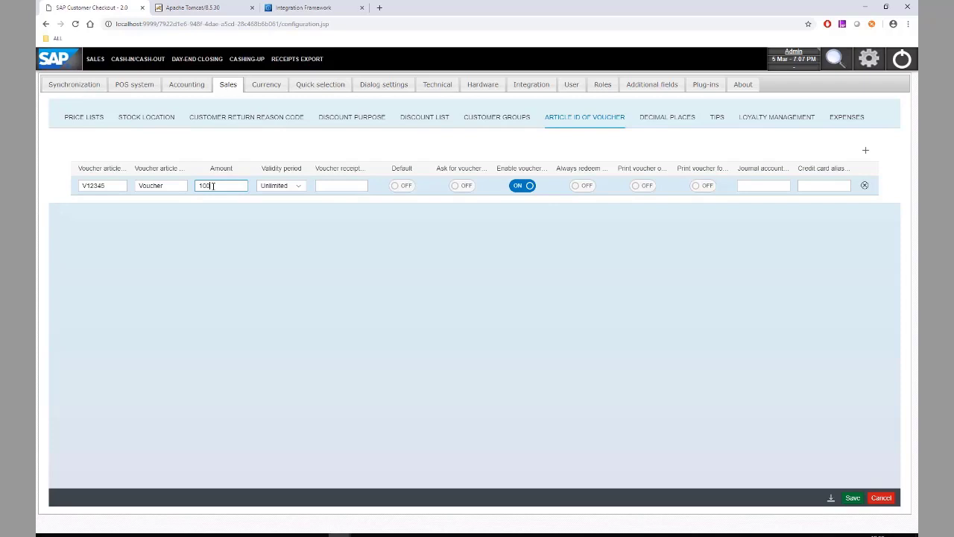
# Give V12345 journal account 140090, card alias 3 and default on, then save it
pyautogui.moveTo(80, 185); pyautogui.dragTo(108, 186)
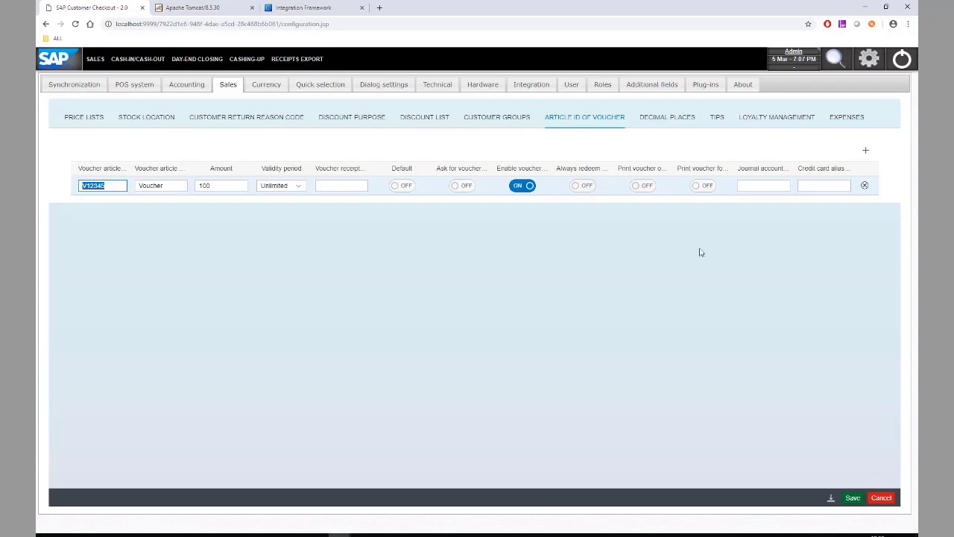
pyautogui.click(822, 184)
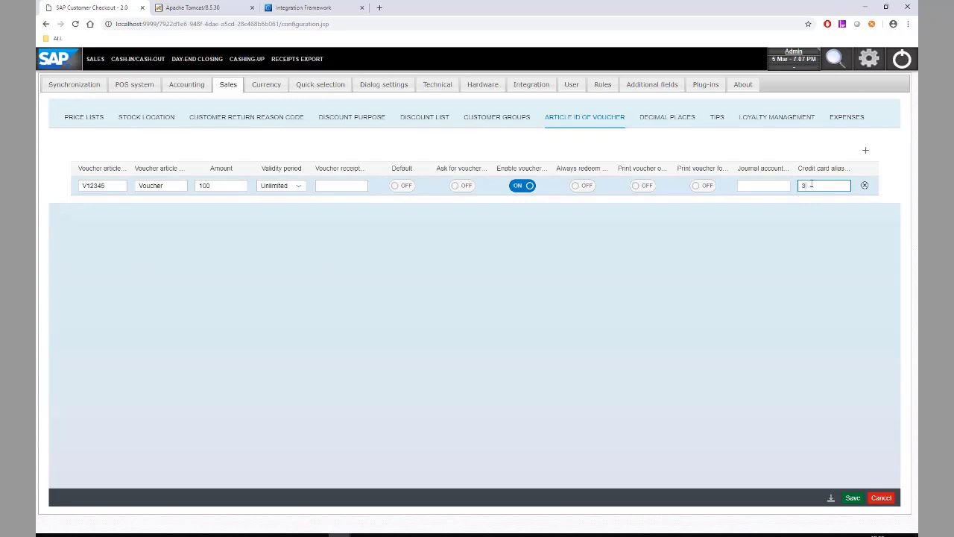
pyautogui.click(775, 186)
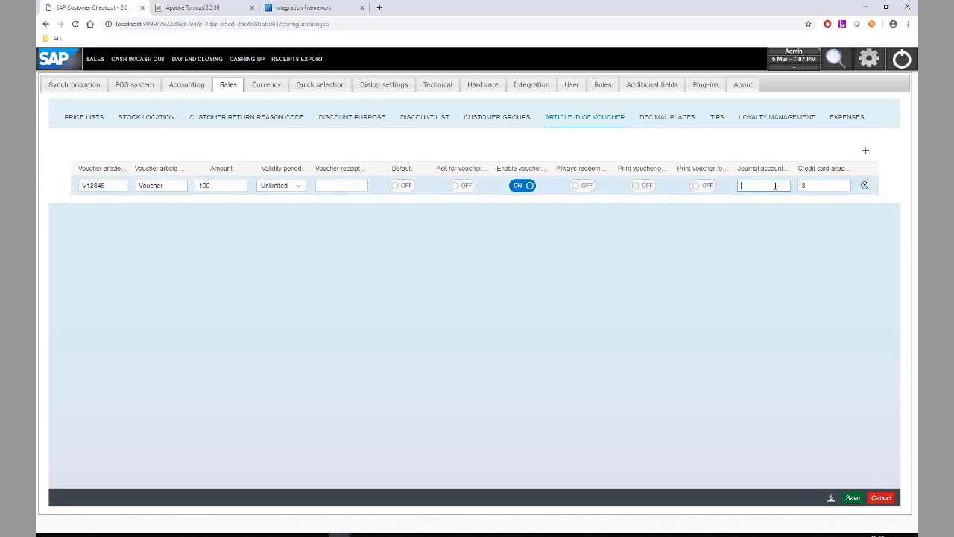
pyautogui.write('140090')
pyautogui.click(400, 186)
pyautogui.click(852, 497)
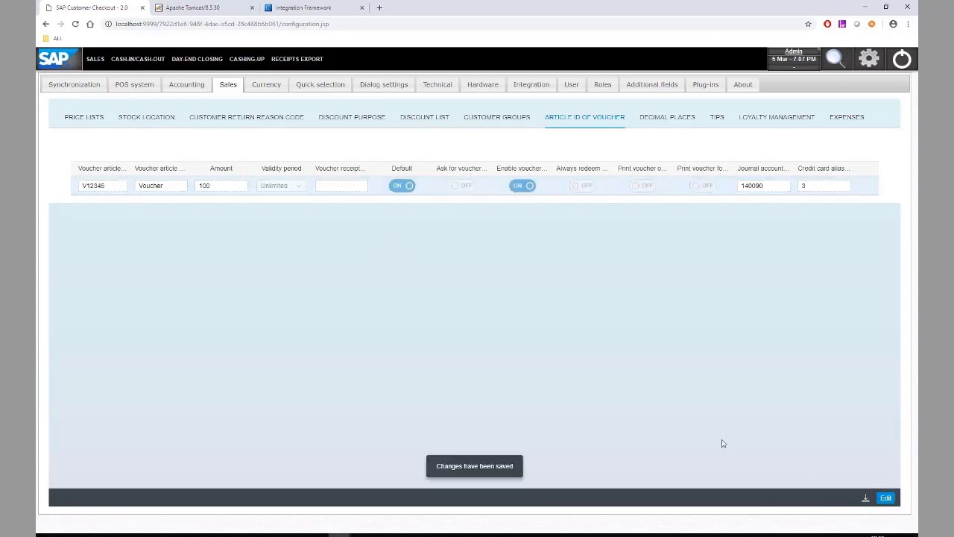
pyautogui.click(96, 60)
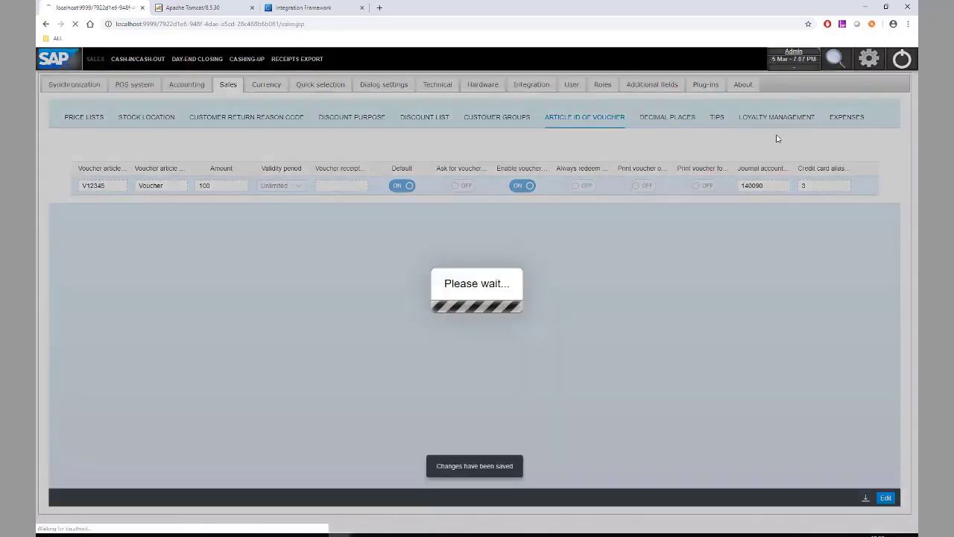
# Add voucher V12345 and article A00002 to the receipt
pyautogui.write('V')
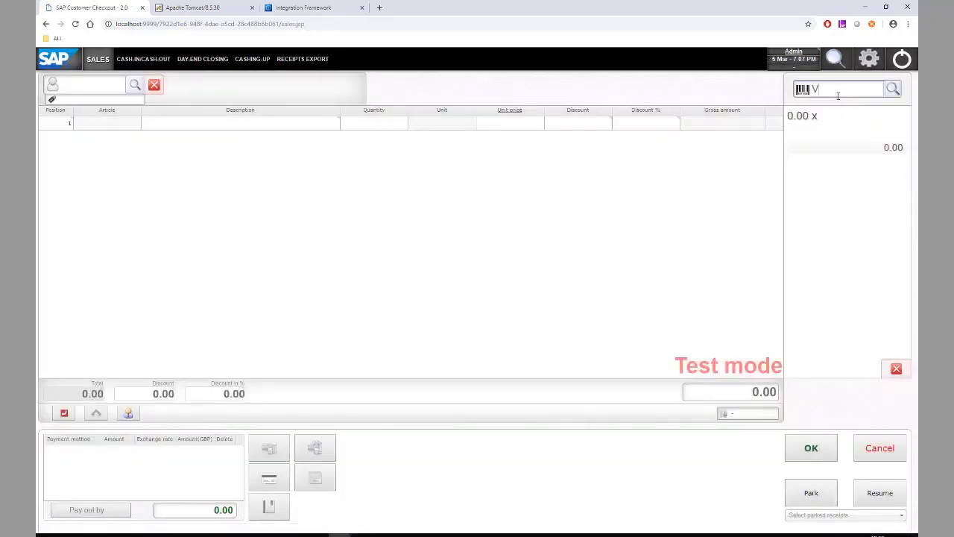
pyautogui.write('12345')
pyautogui.press('Return')
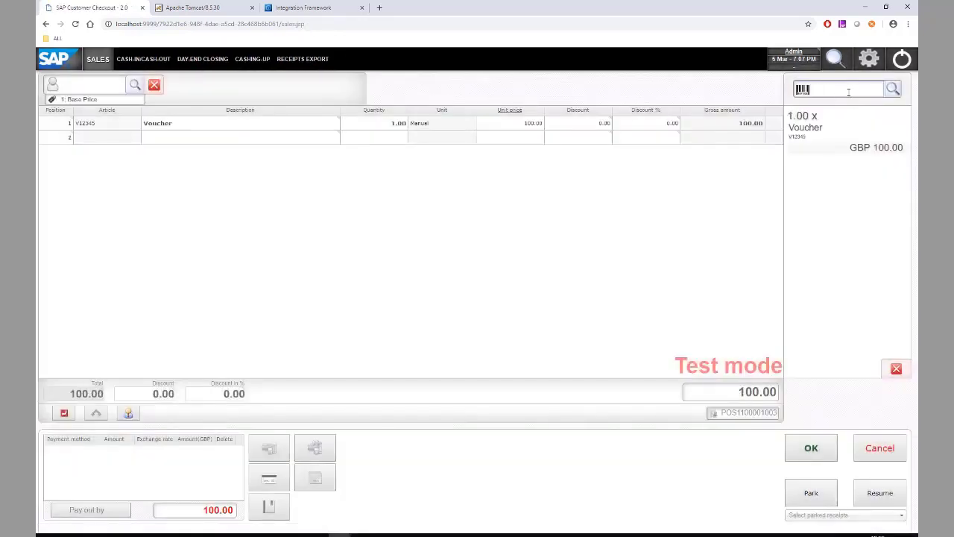
pyautogui.write('A00002')
pyautogui.press('Return')
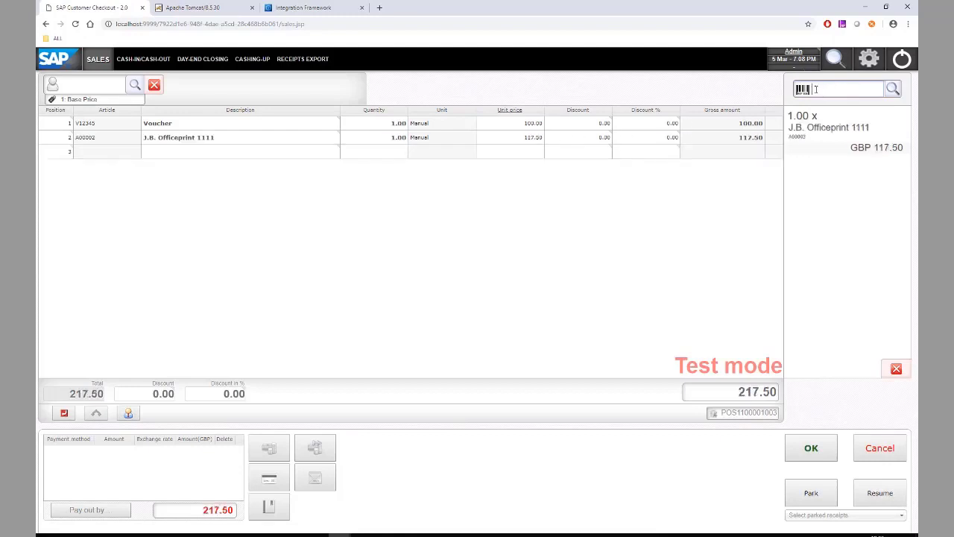
# Complete the 217.50 GBP sale as an exact cash payment and clear the receipt
pyautogui.click(320, 479)
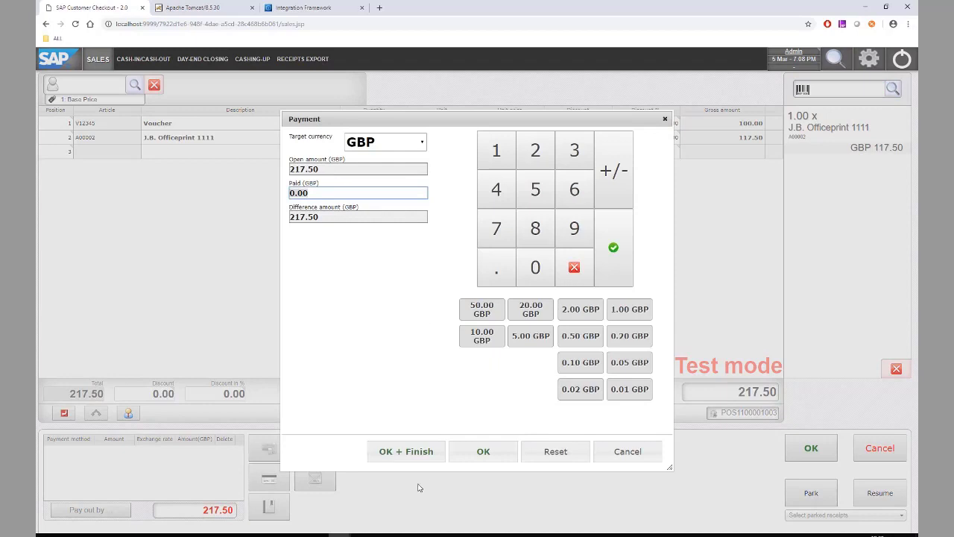
pyautogui.click(406, 455)
pyautogui.click(608, 454)
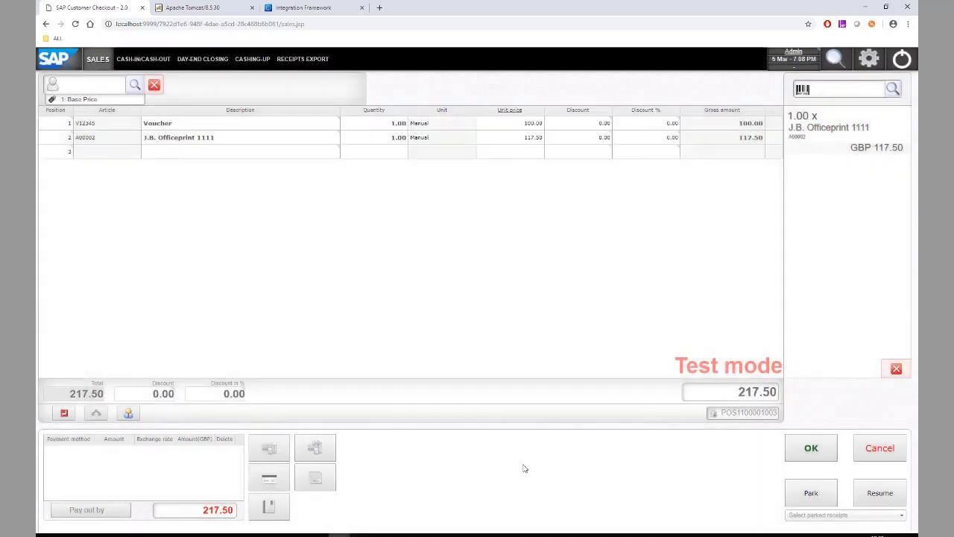
pyautogui.click(809, 456)
pyautogui.click(436, 312)
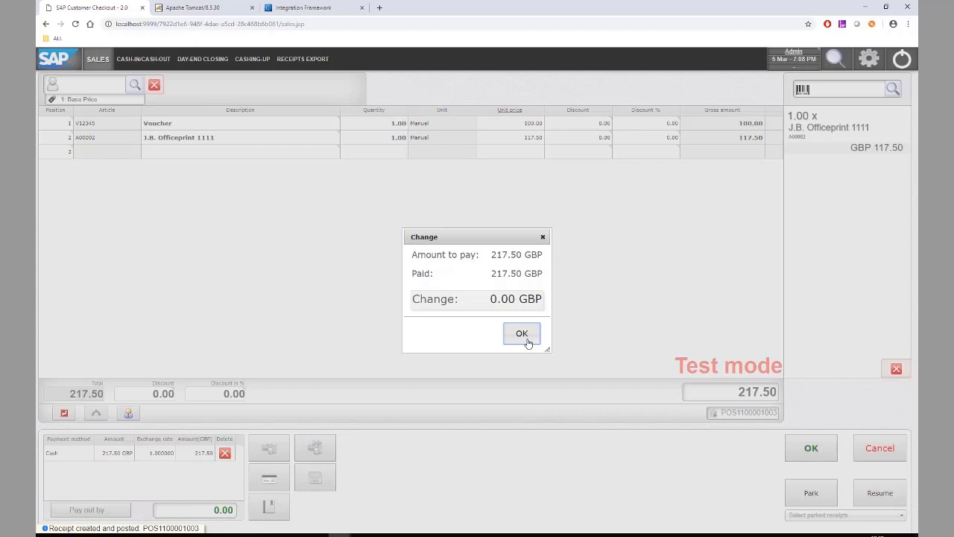
pyautogui.click(521, 333)
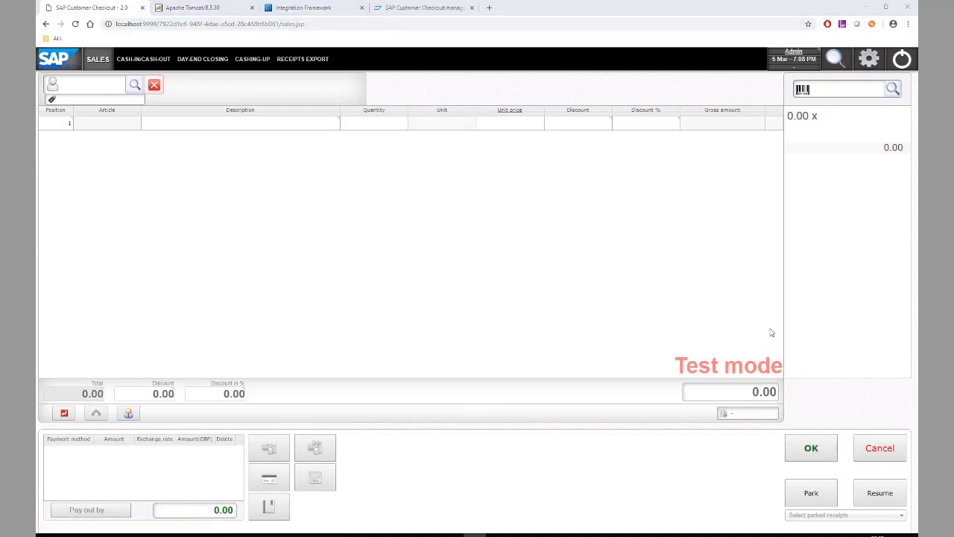
# Log in to the Customer Checkout manager as Admin, re-entering the rejected password
pyautogui.click(428, 13)
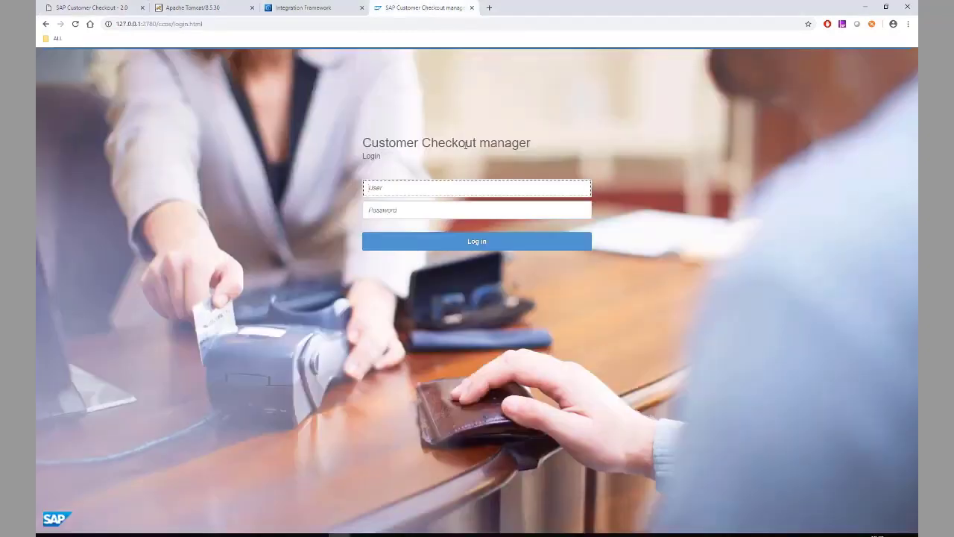
pyautogui.write('Admin')
pyautogui.press('Tab')
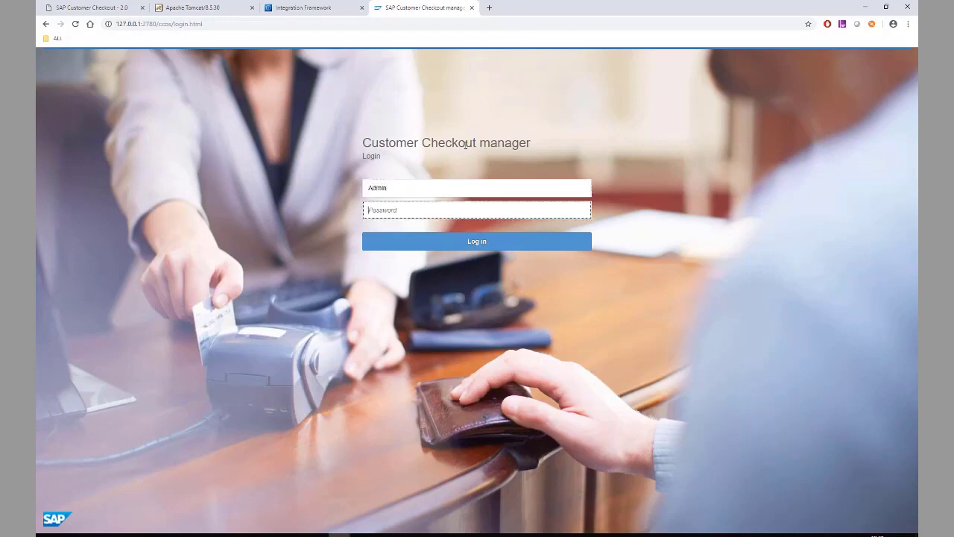
pyautogui.write('********')
pyautogui.press('Return')
pyautogui.hotkey('ctrl', 'a')
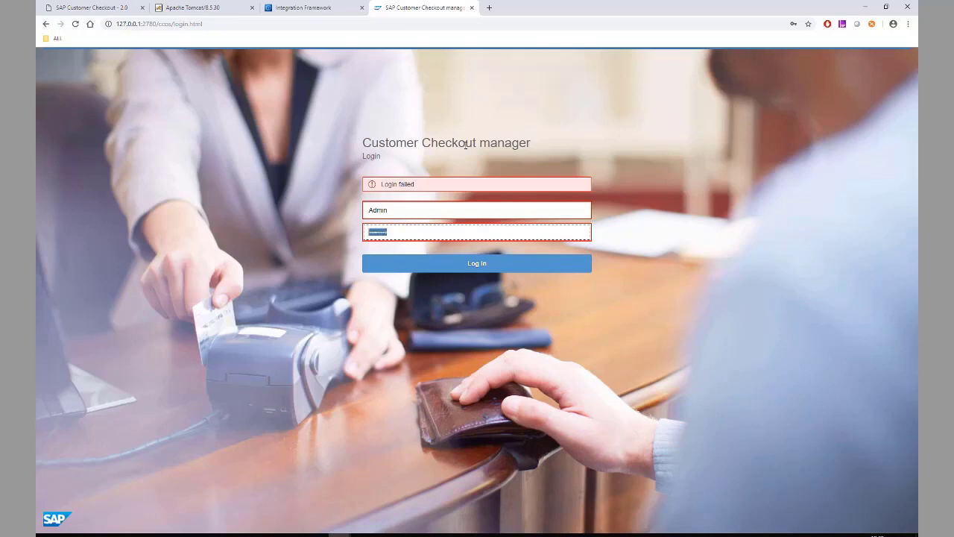
pyautogui.press('BackSpace')
pyautogui.write('*******')
pyautogui.press('Return')
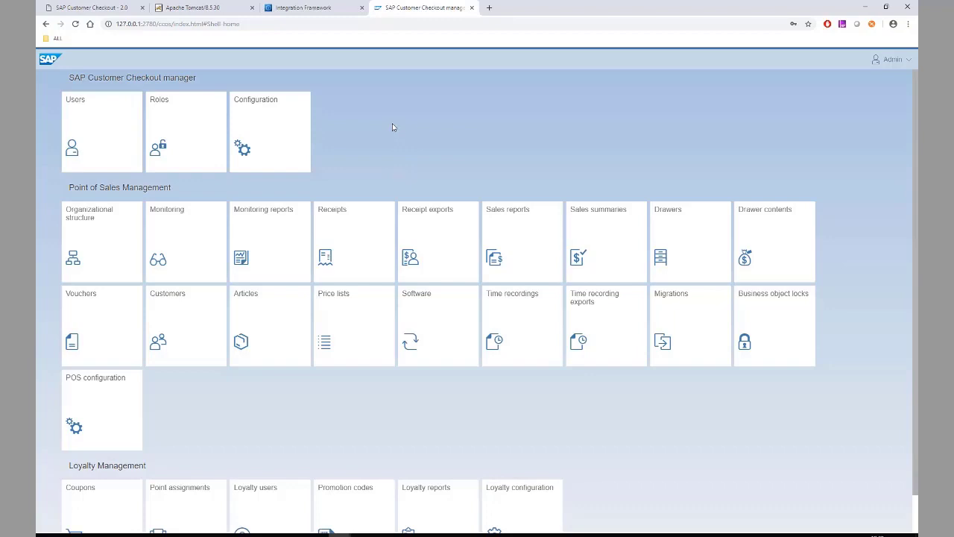
pyautogui.click(117, 326)
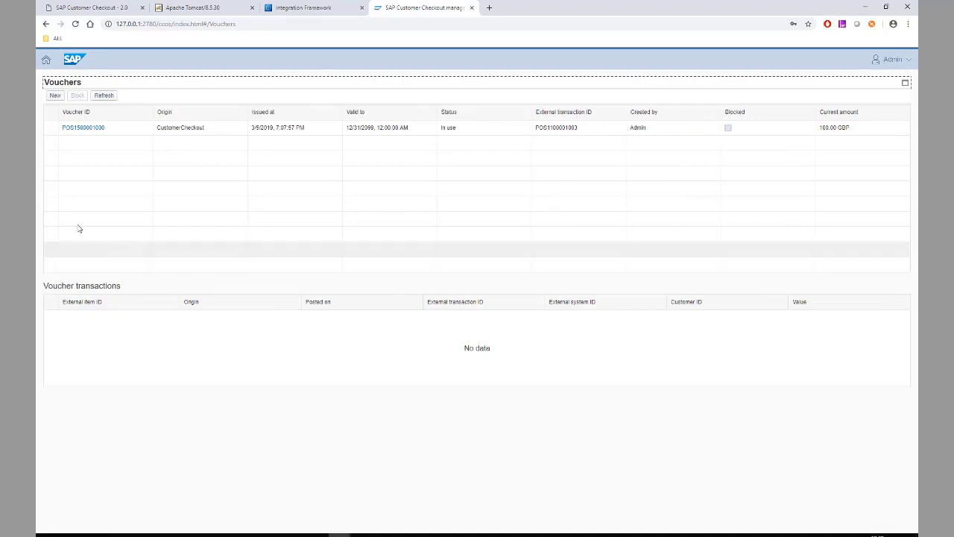
pyautogui.click(50, 130)
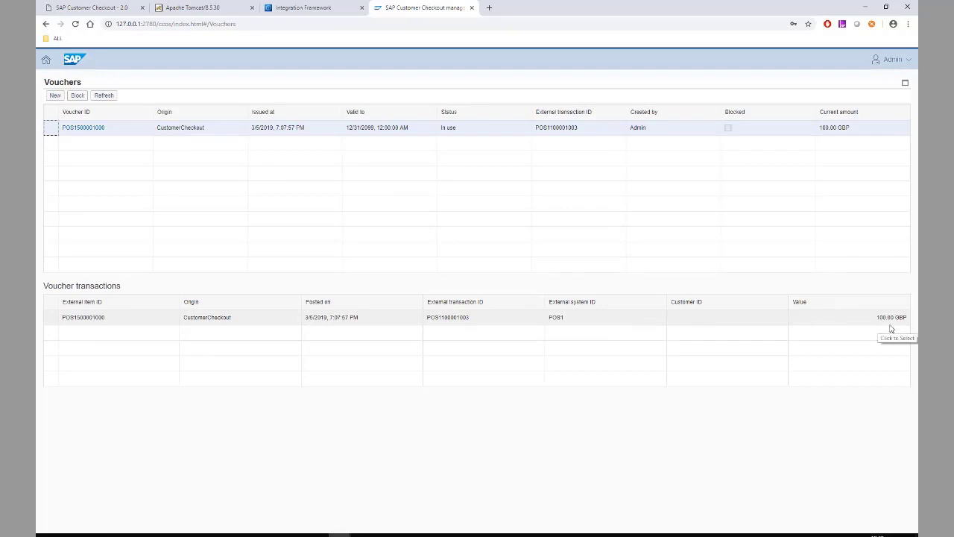
pyautogui.click(67, 8)
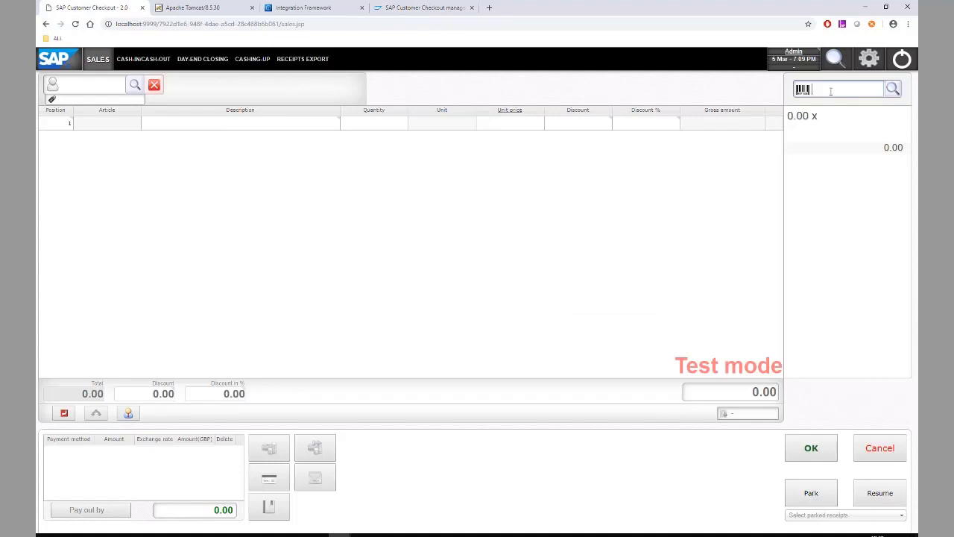
# Add J.B. Officeprint 1420 (A00001) to the receipt at a reduced unit price of 55.00
pyautogui.write('A00001')
pyautogui.press('Return')
pyautogui.click(533, 131)
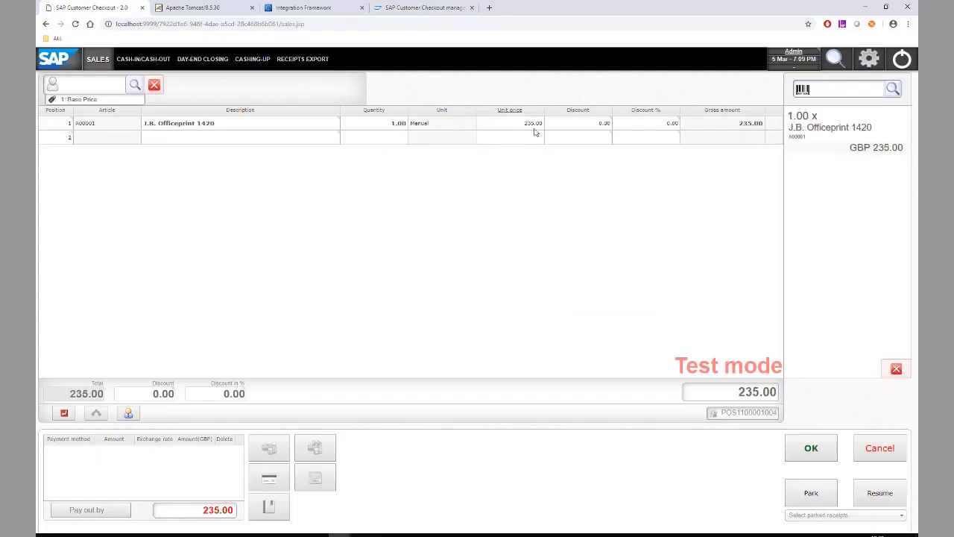
pyautogui.write('5')
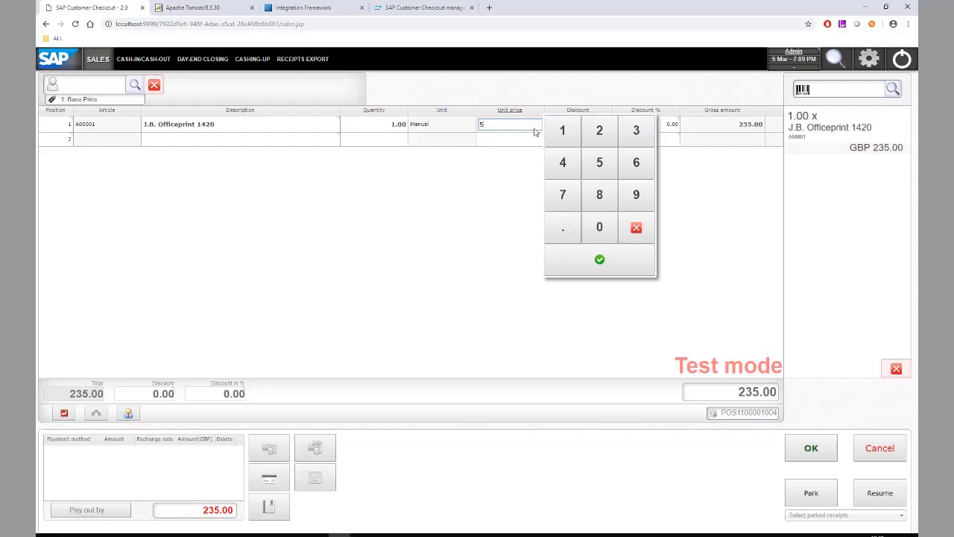
pyautogui.write('5')
pyautogui.press('Return')
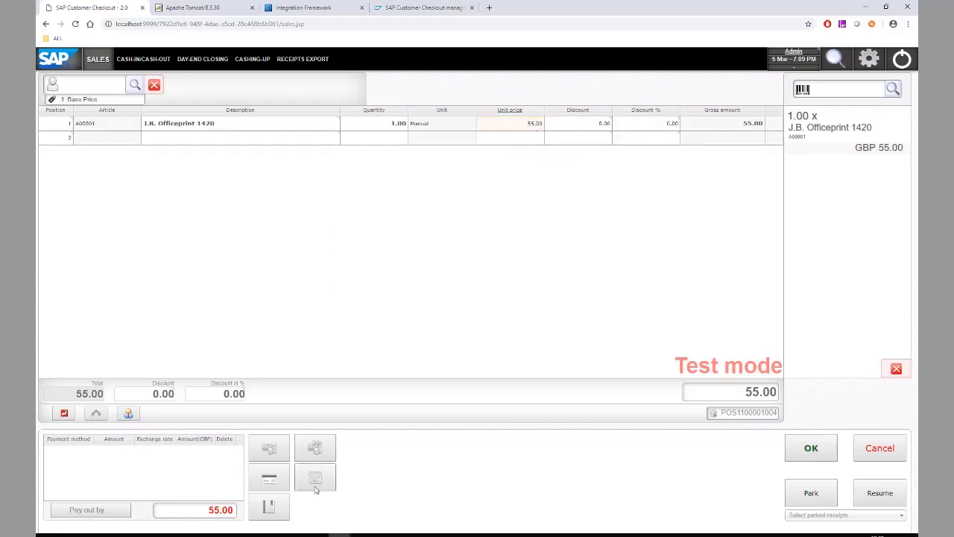
pyautogui.click(317, 481)
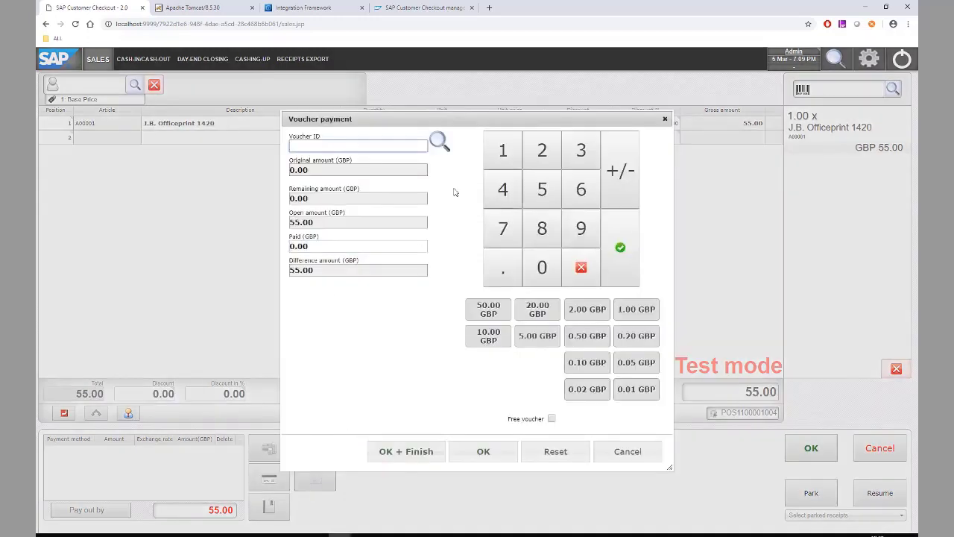
pyautogui.click(438, 145)
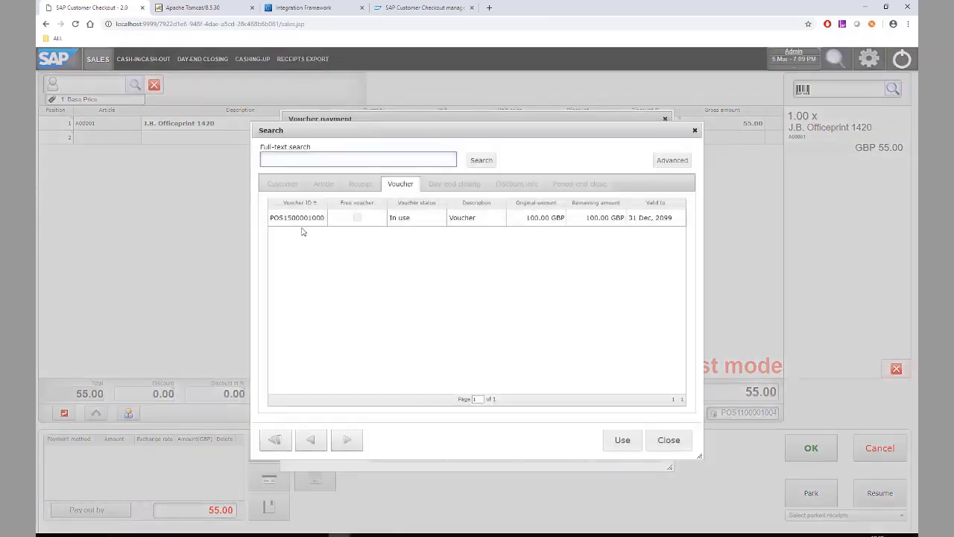
pyautogui.doubleClick(307, 224)
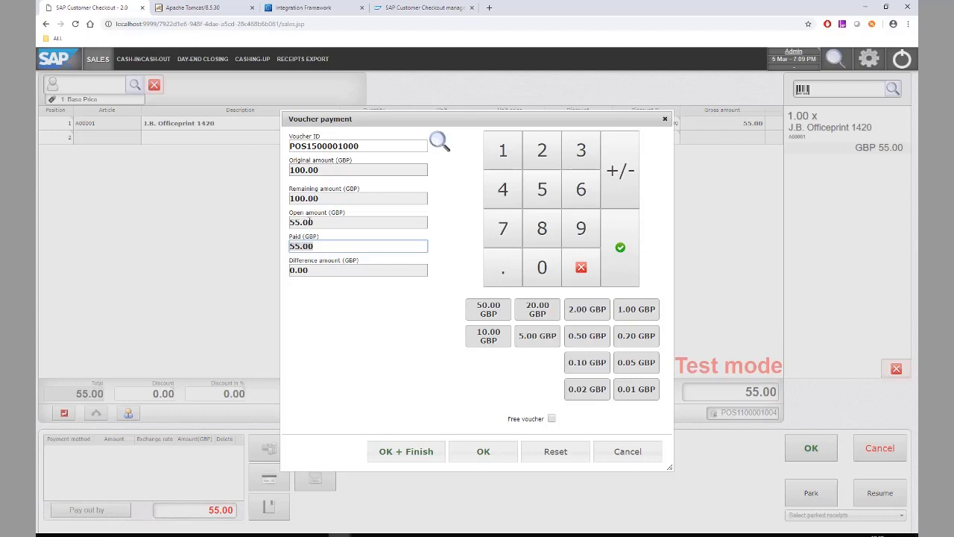
pyautogui.click(415, 461)
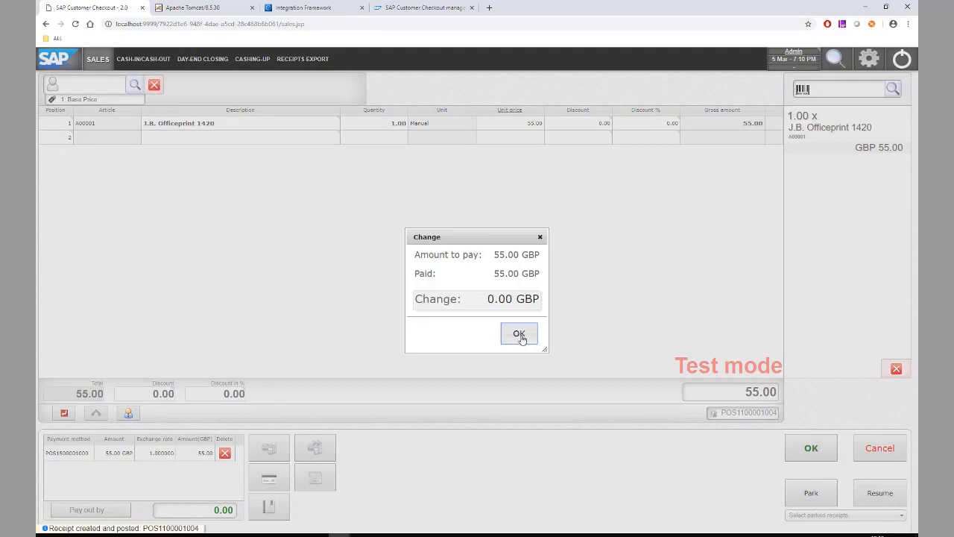
pyautogui.click(519, 335)
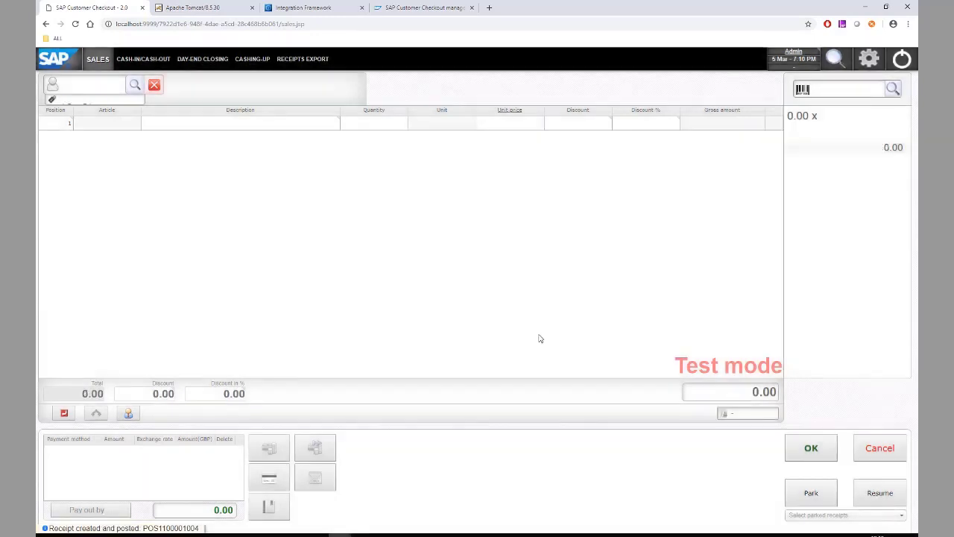
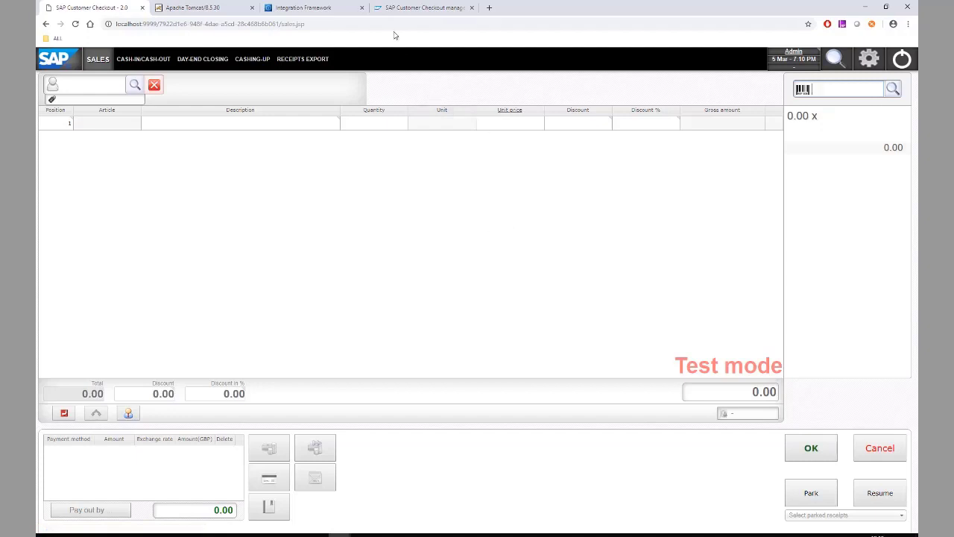
# Reload the voucher history to show 45.00 GBP remaining after the -55.00 GBP redemption
pyautogui.click(408, 9)
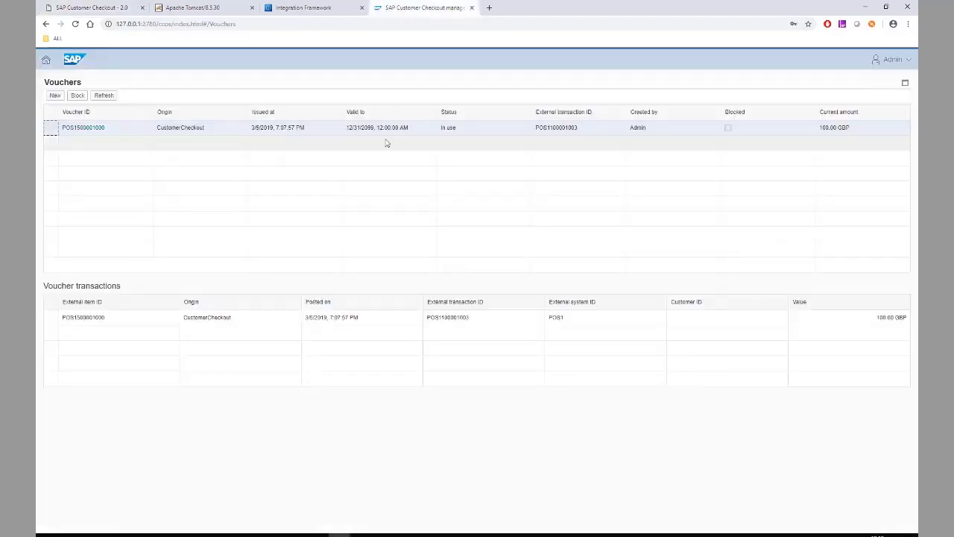
pyautogui.click(102, 96)
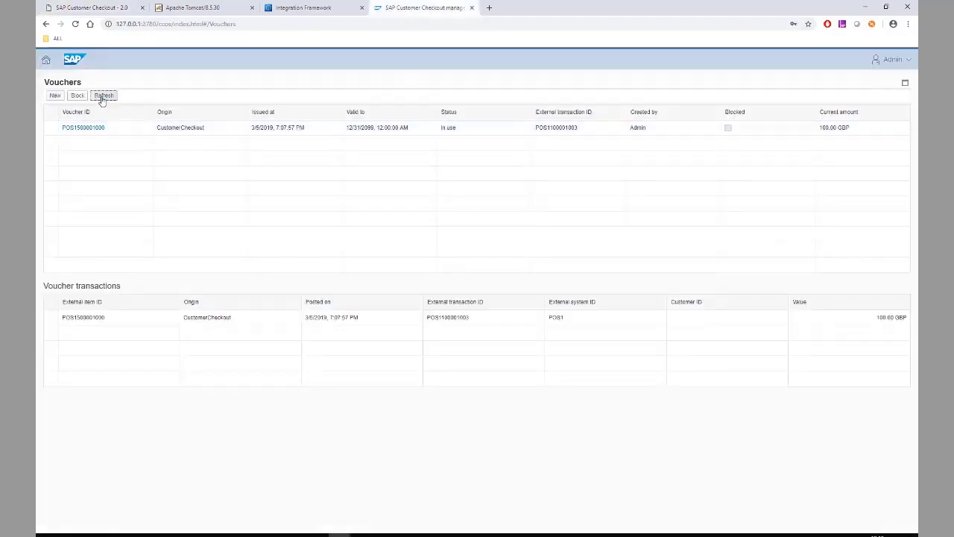
pyautogui.click(50, 128)
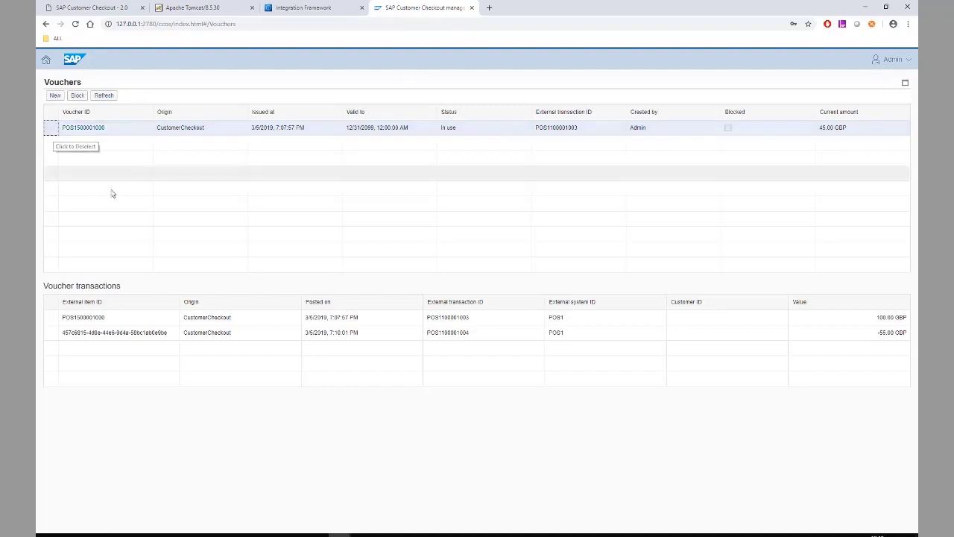
pyautogui.click(821, 129)
pyautogui.moveTo(820, 129); pyautogui.dragTo(848, 131)
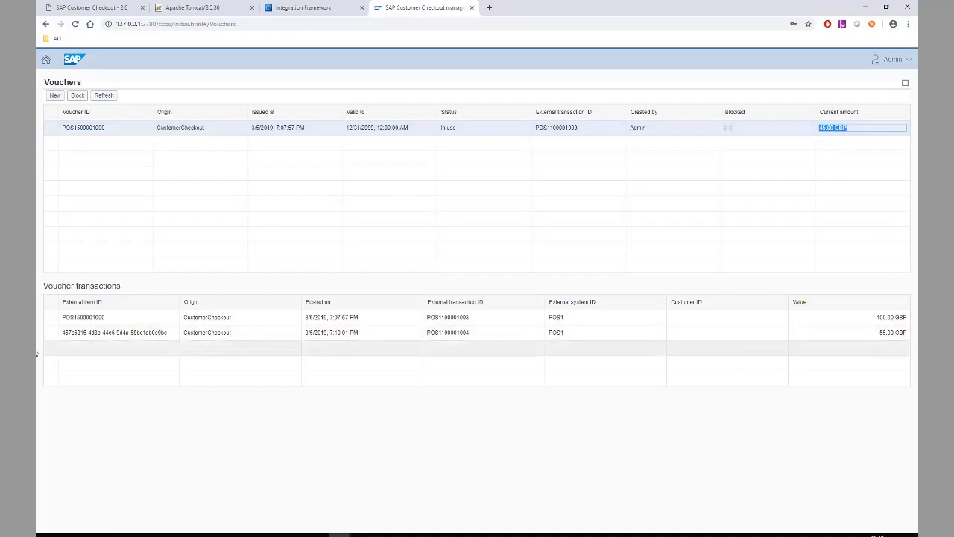
pyautogui.click(55, 334)
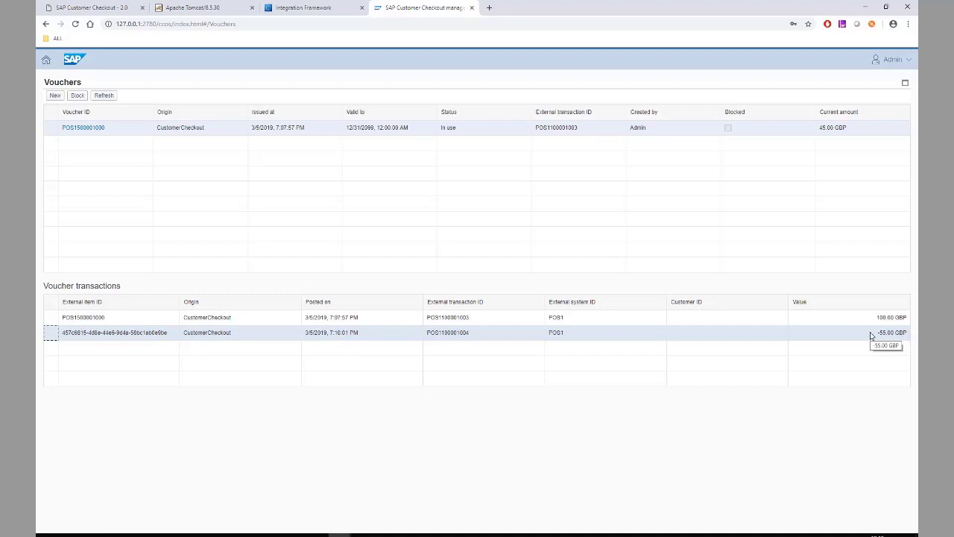
pyautogui.click(100, 11)
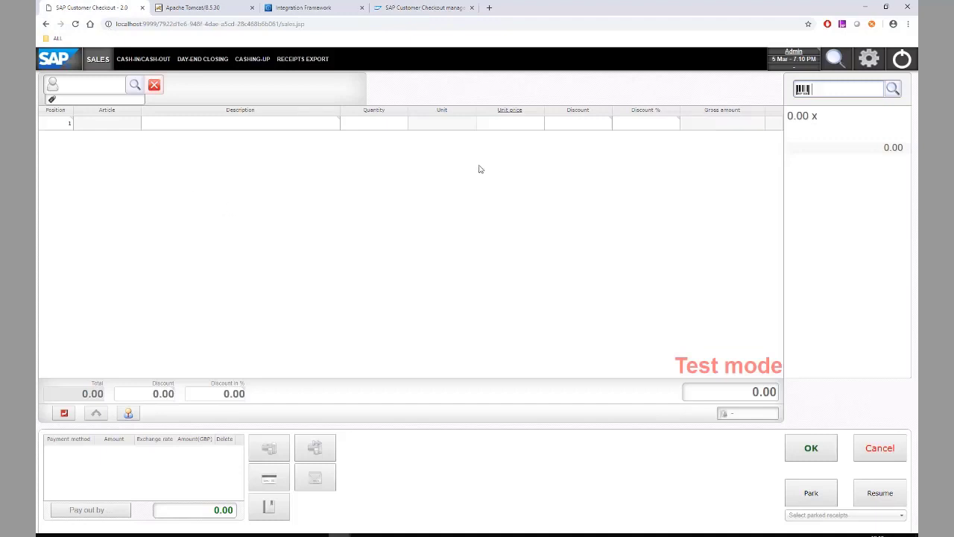
# Enable loyalty management at 5 points per GBP and 0.01 GBP per point, then reload
pyautogui.click(867, 64)
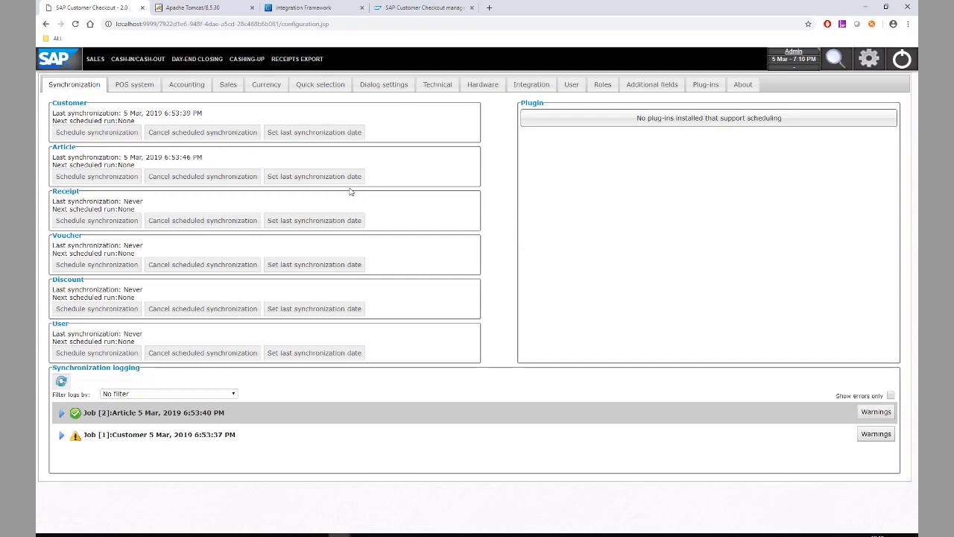
pyautogui.click(228, 87)
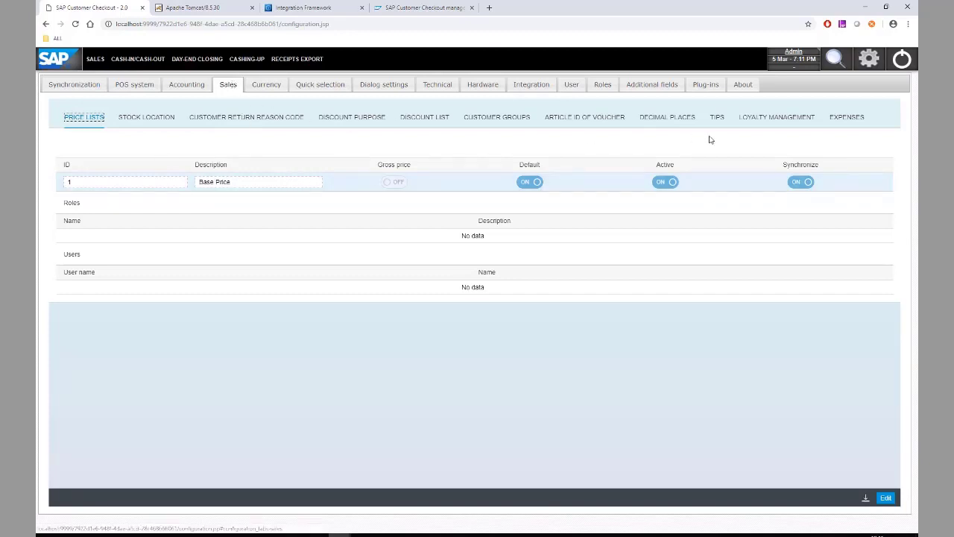
pyautogui.click(774, 121)
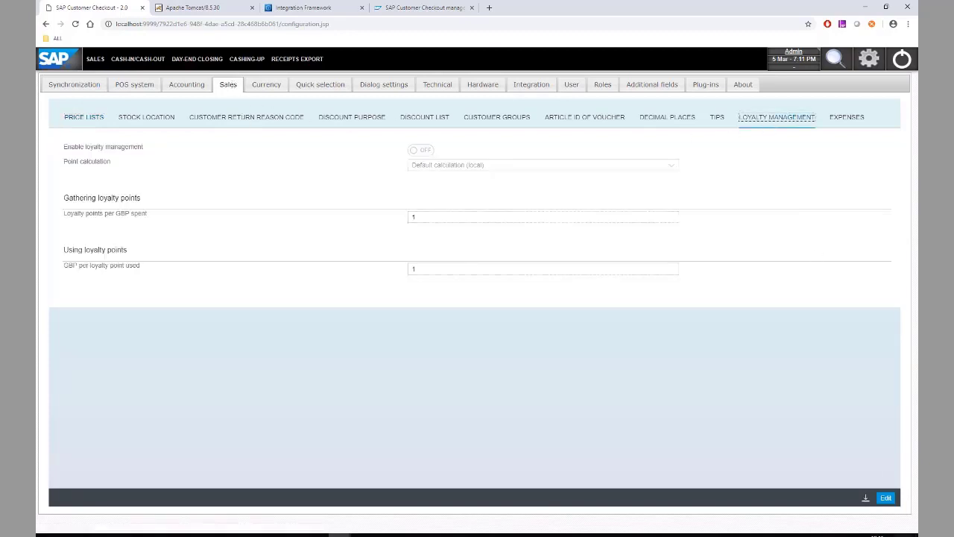
pyautogui.click(885, 498)
pyautogui.click(420, 150)
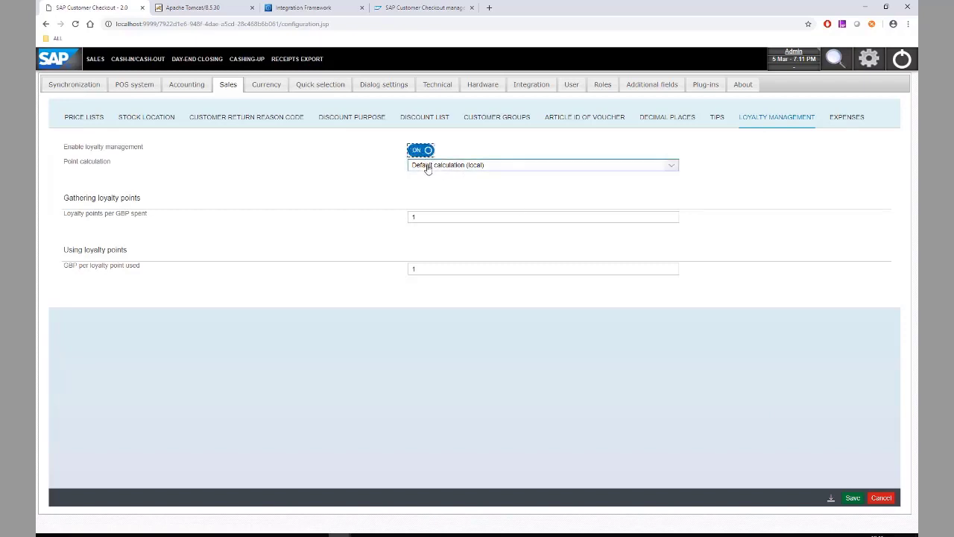
pyautogui.click(430, 216)
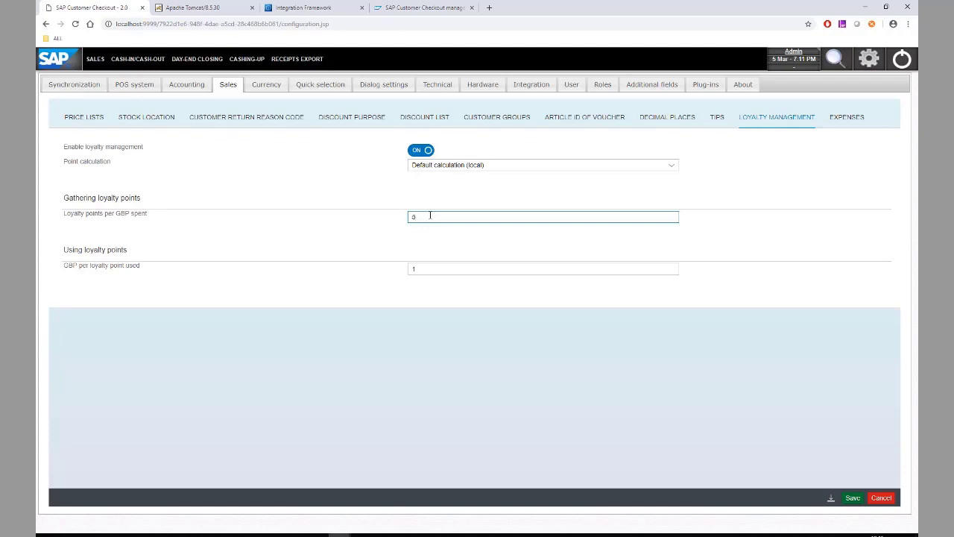
pyautogui.click(425, 268)
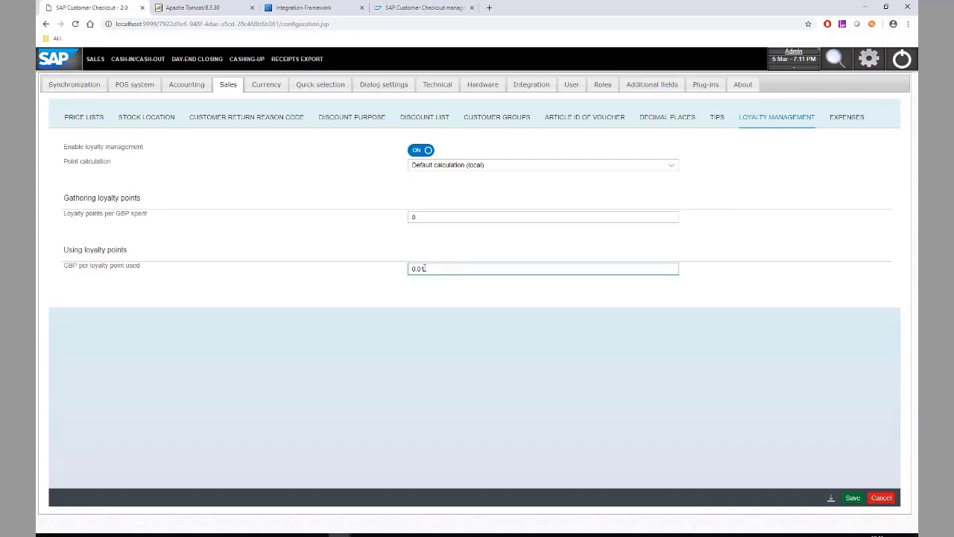
pyautogui.click(852, 498)
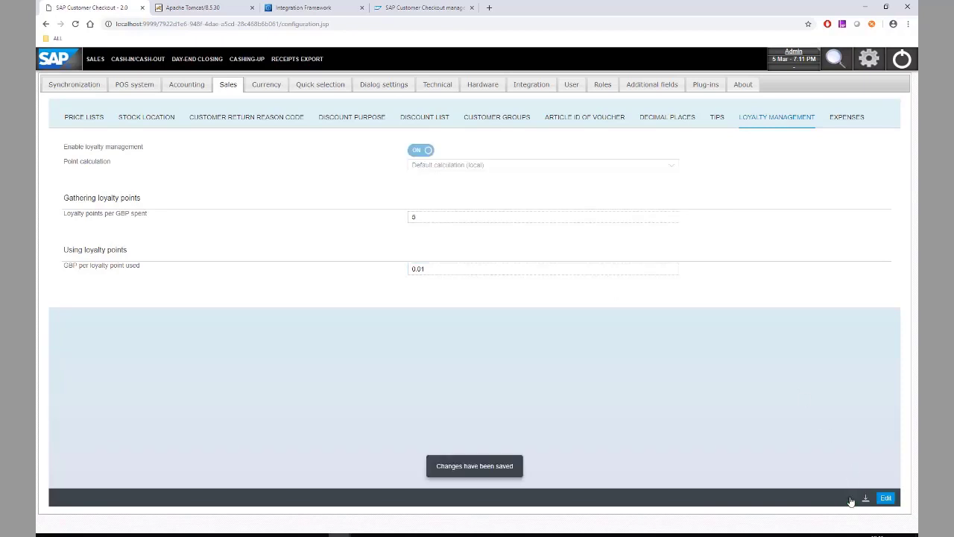
pyautogui.click(383, 24)
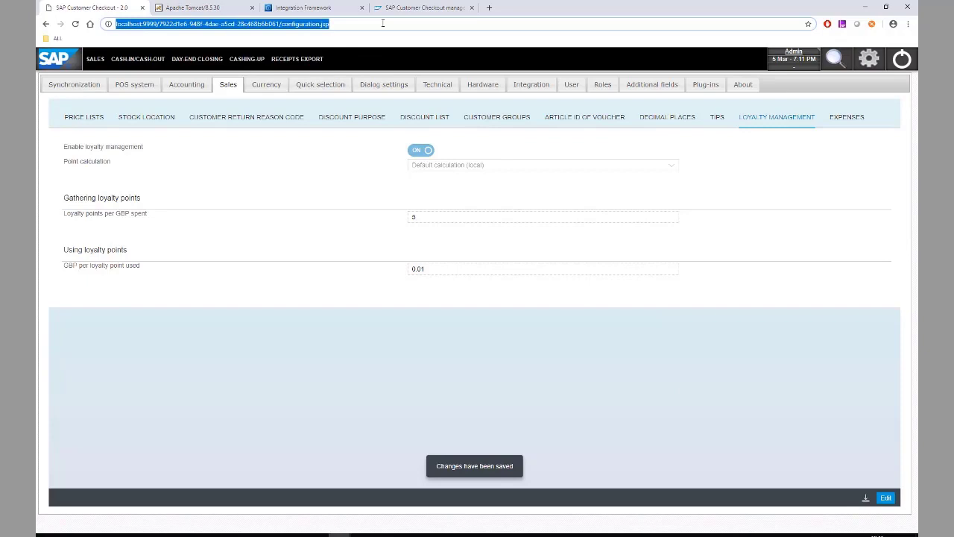
pyautogui.press('Return')
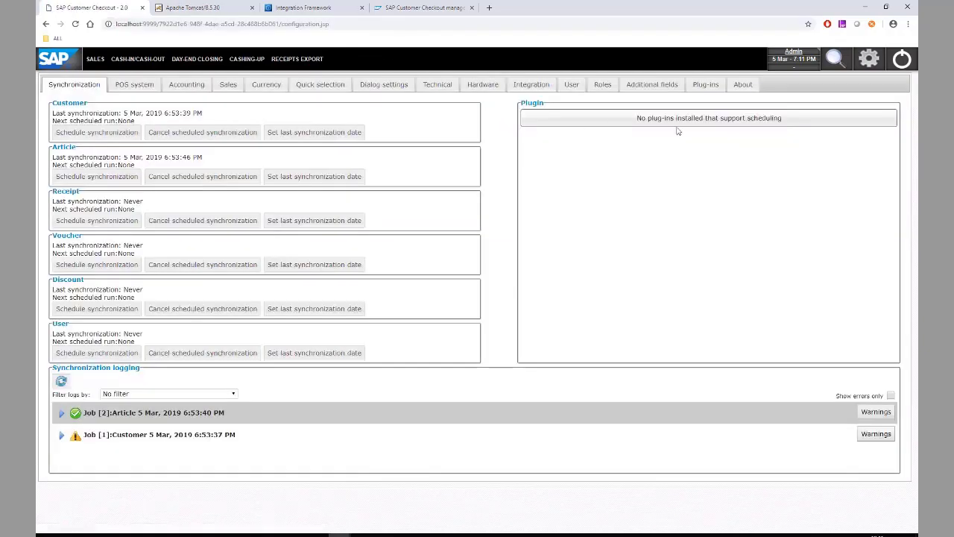
# Look up customer C20000 (Maxi-Teq) and create a loyalty account for it
pyautogui.click(835, 58)
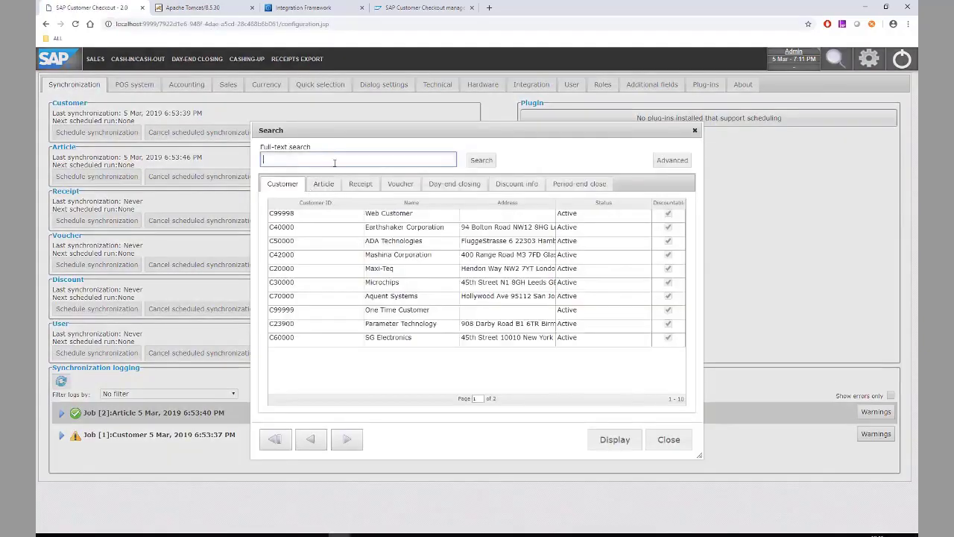
pyautogui.write('C20000')
pyautogui.doubleClick(331, 216)
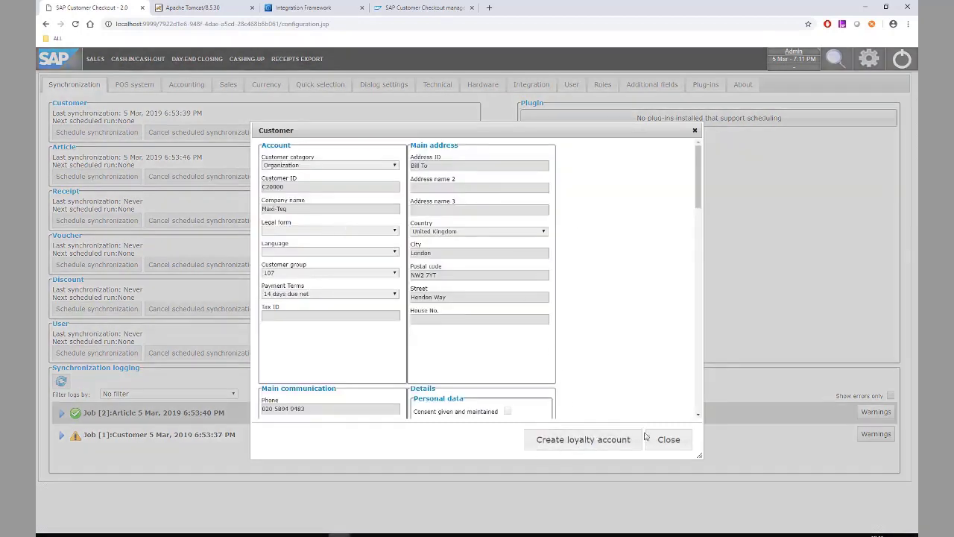
pyautogui.click(586, 440)
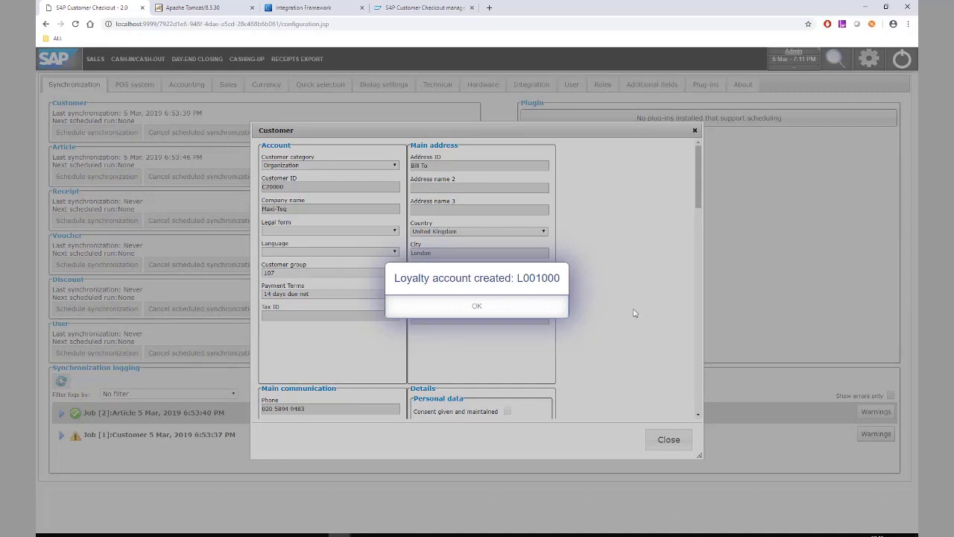
pyautogui.click(477, 313)
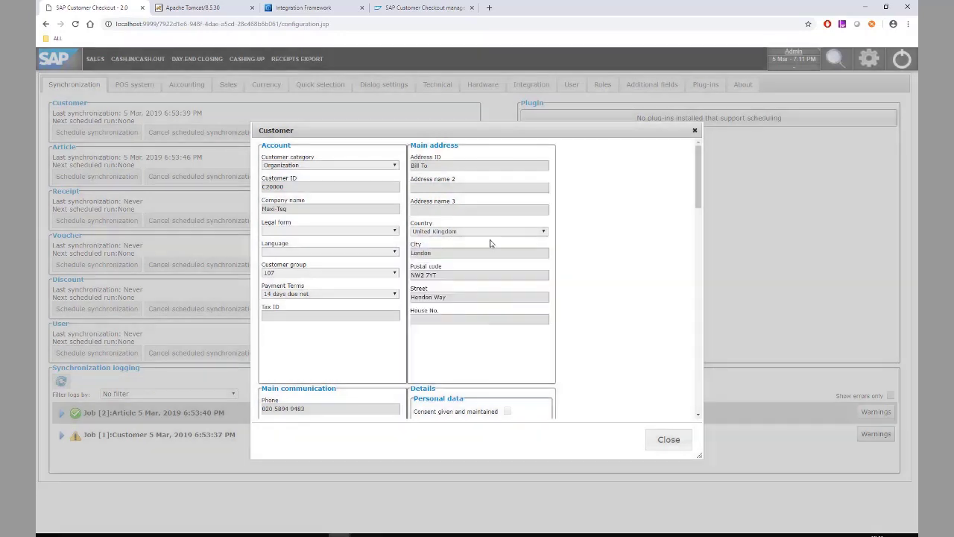
pyautogui.click(419, 9)
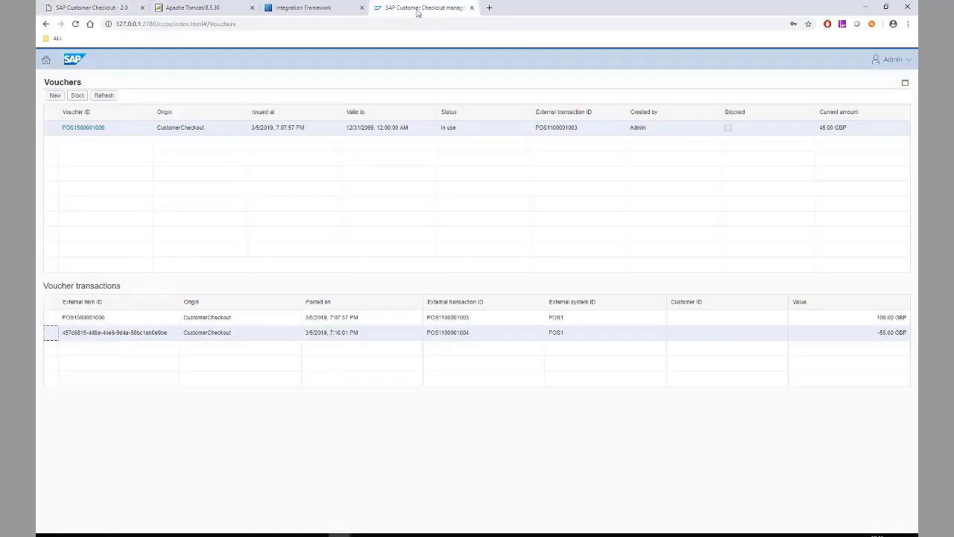
# Open the new loyalty user's point history in the manager, showing a 0 points balance
pyautogui.click(45, 61)
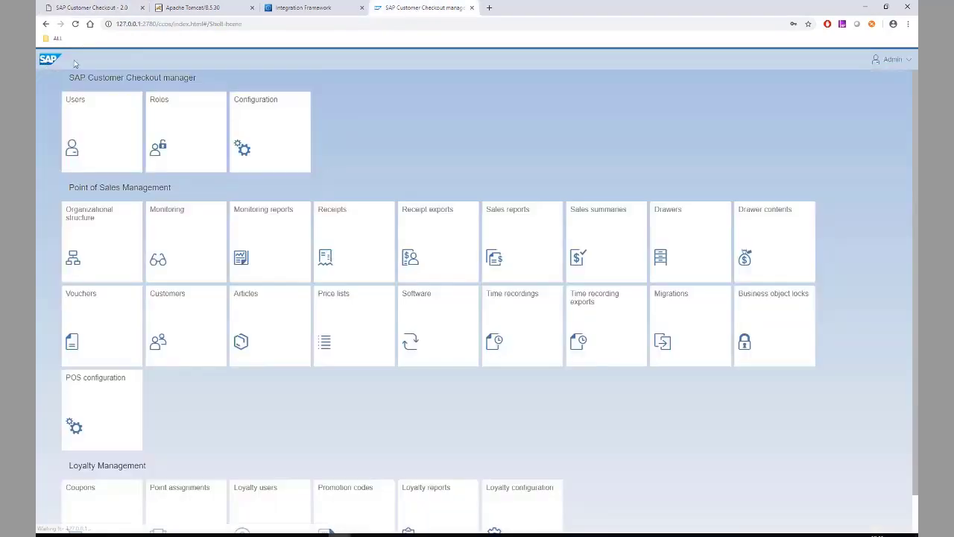
pyautogui.scroll(-1, 202, 398)
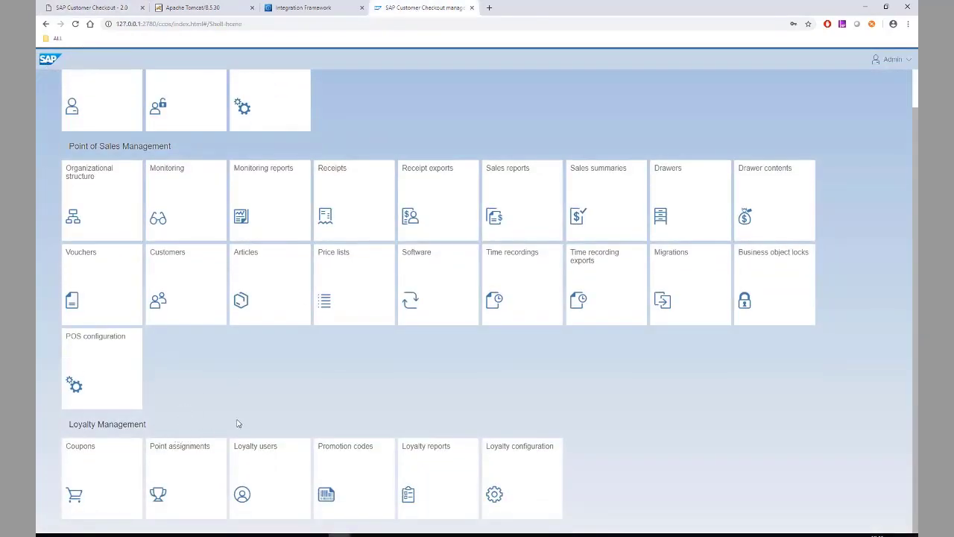
pyautogui.click(275, 479)
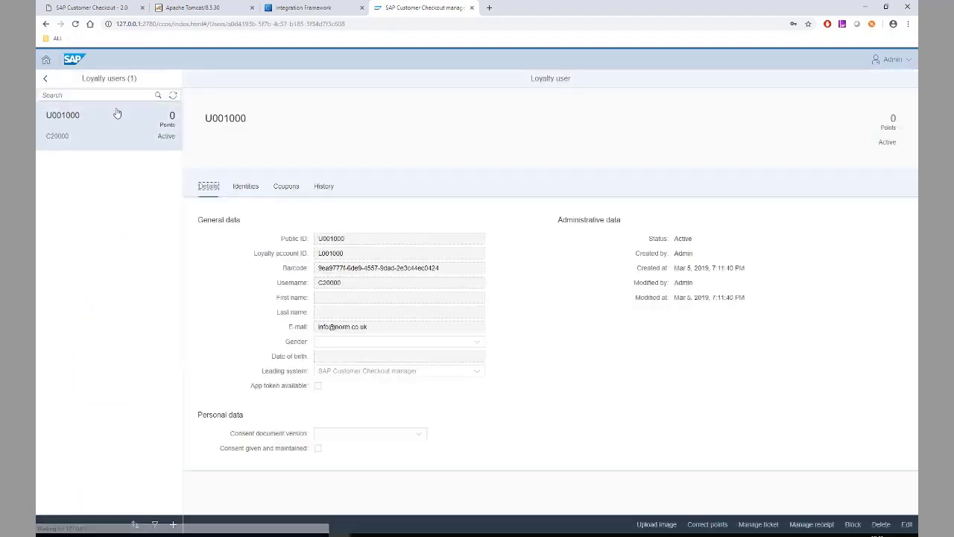
pyautogui.click(117, 138)
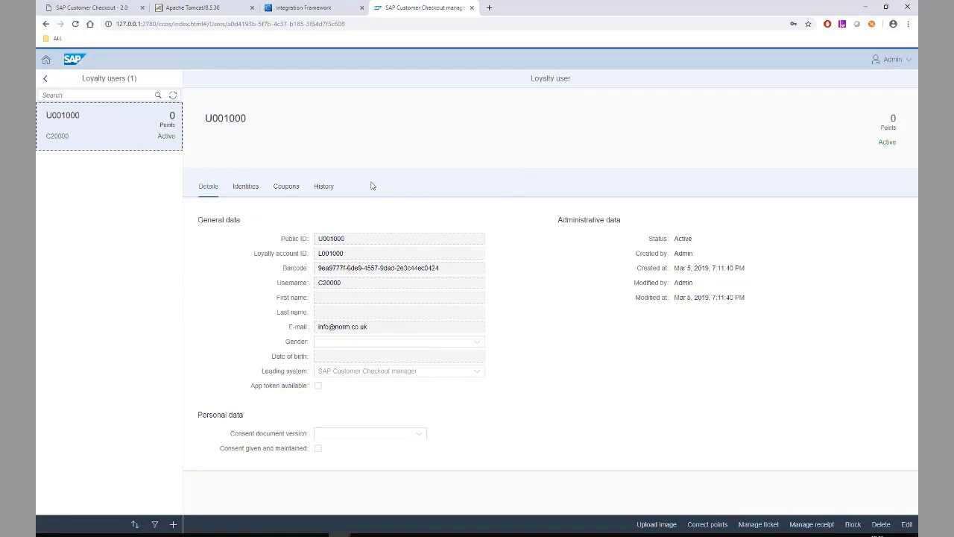
pyautogui.click(326, 188)
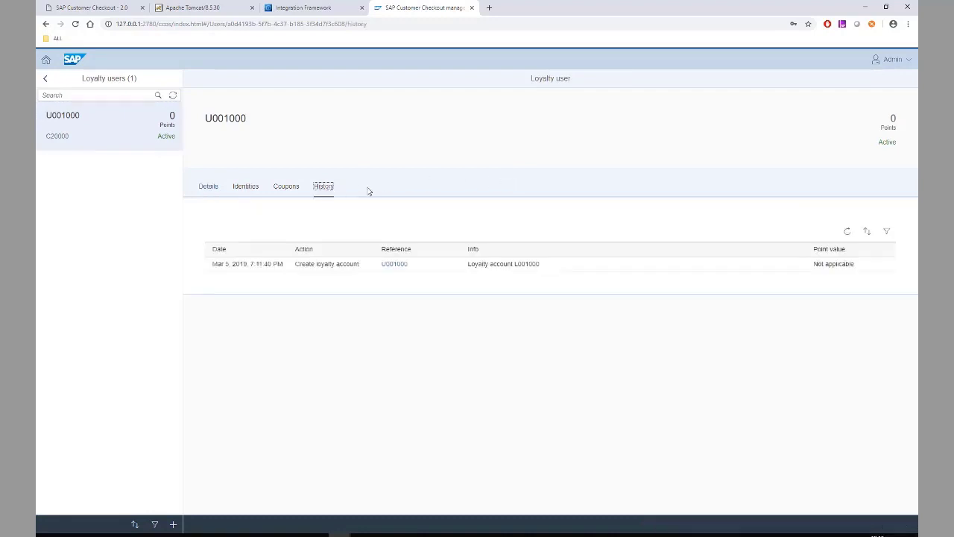
pyautogui.doubleClick(892, 118)
# Close the customer details and customer search to return to the sales screen
pyautogui.click(94, 9)
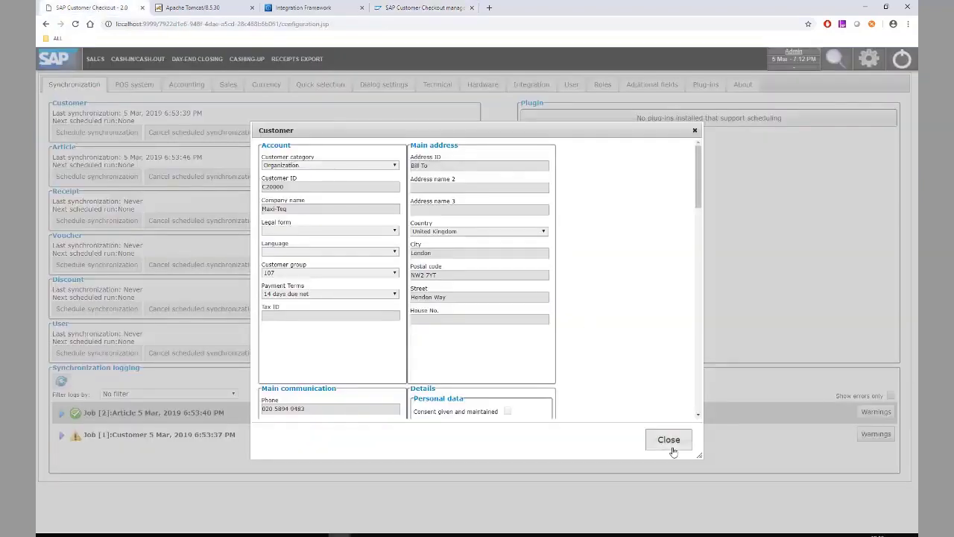
pyautogui.click(672, 447)
pyautogui.click(669, 441)
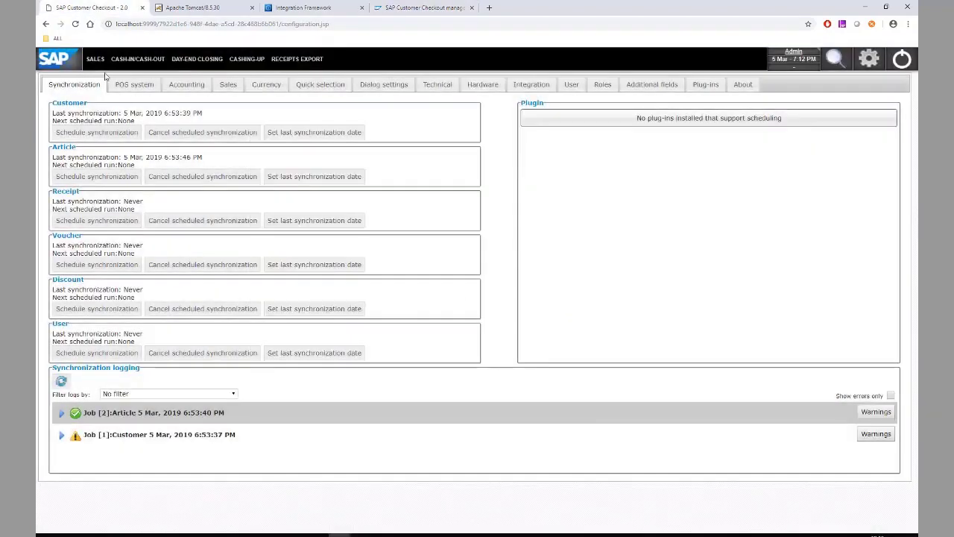
pyautogui.click(102, 63)
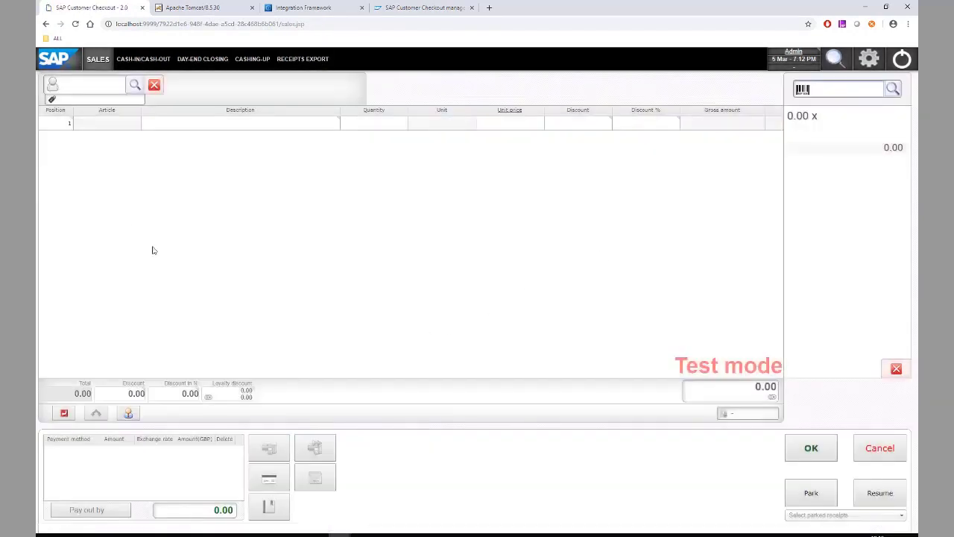
# Set customer C20000 and add article A00001 (J.B. Officeprint 1420) to the receipt
pyautogui.click(89, 89)
pyautogui.write('C20000')
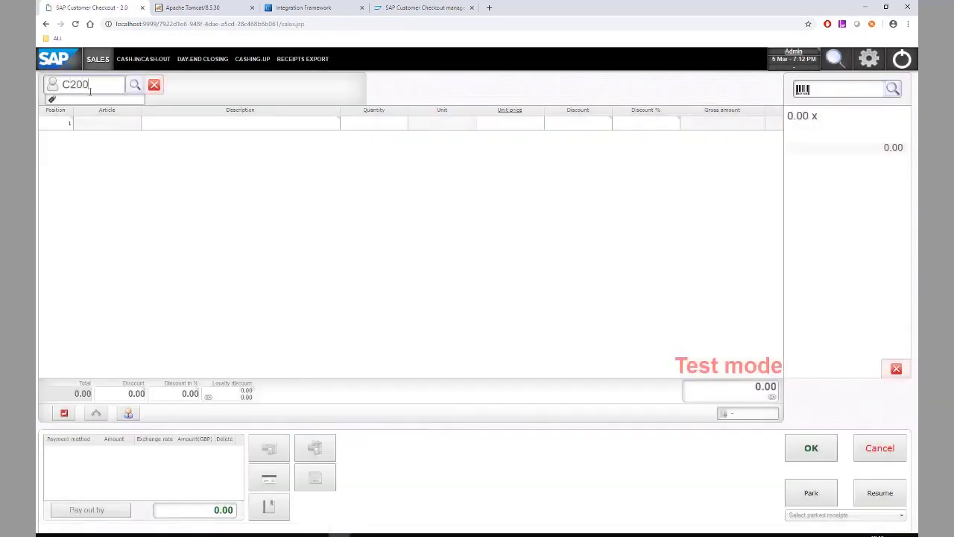
pyautogui.press('Return')
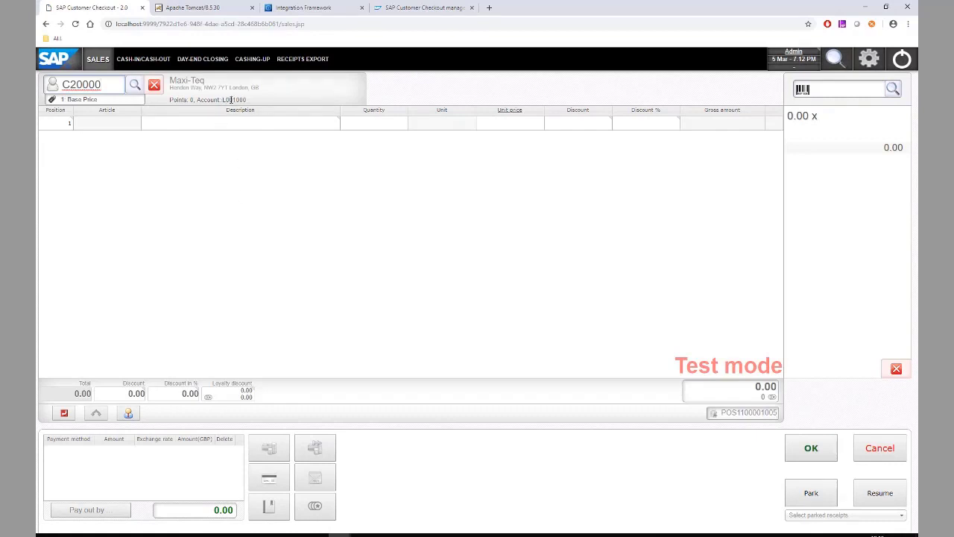
pyautogui.click(817, 91)
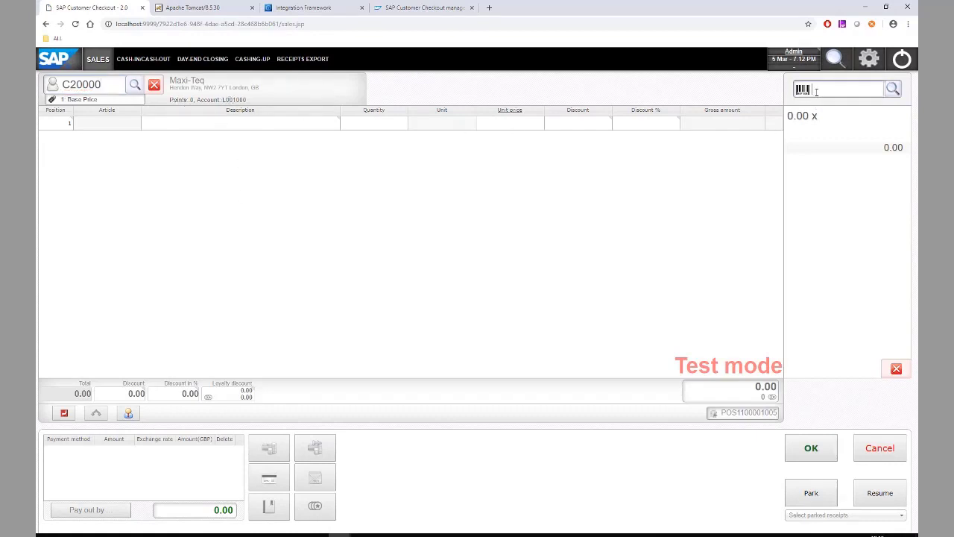
pyautogui.write('A00001')
pyautogui.press('Return')
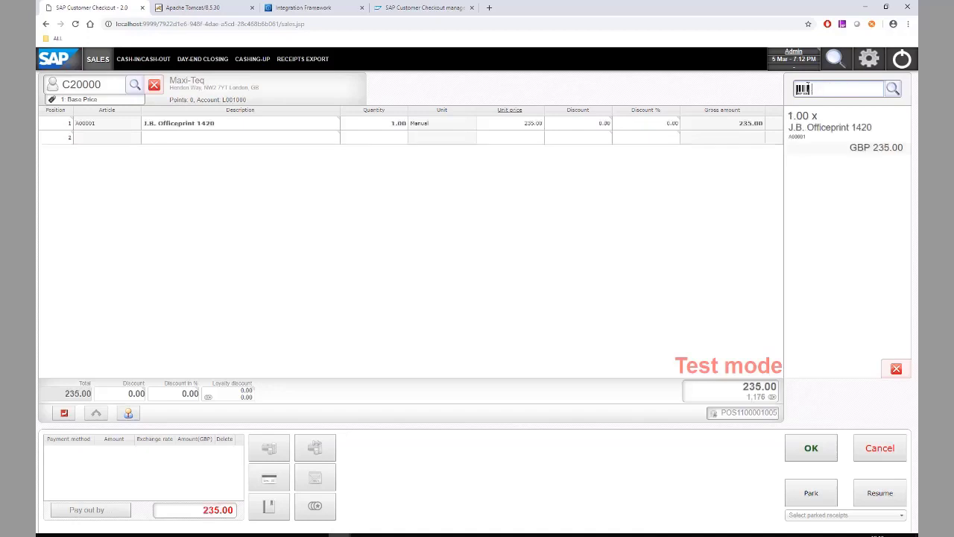
# Post the 235.00 GBP receipt with exact cash payment and close the change summary
pyautogui.click(811, 447)
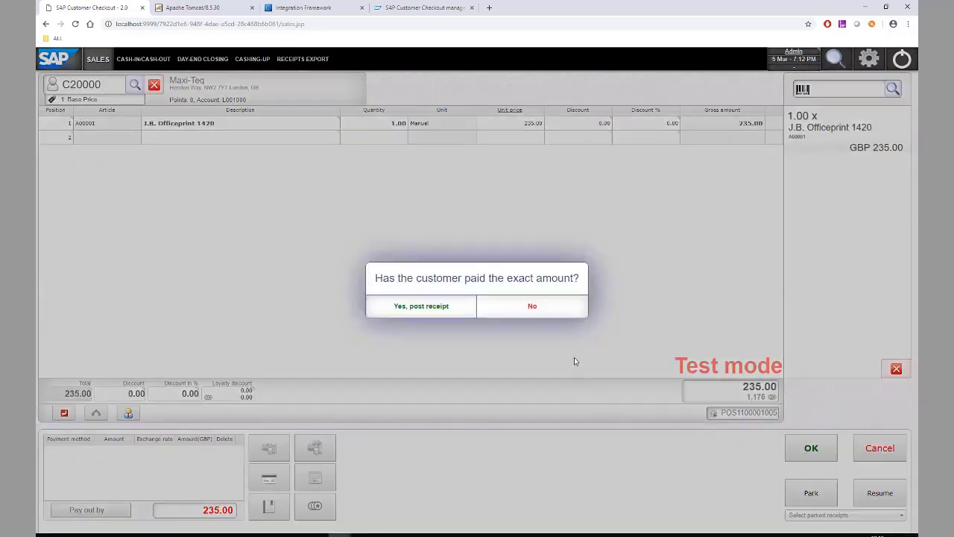
pyautogui.click(421, 307)
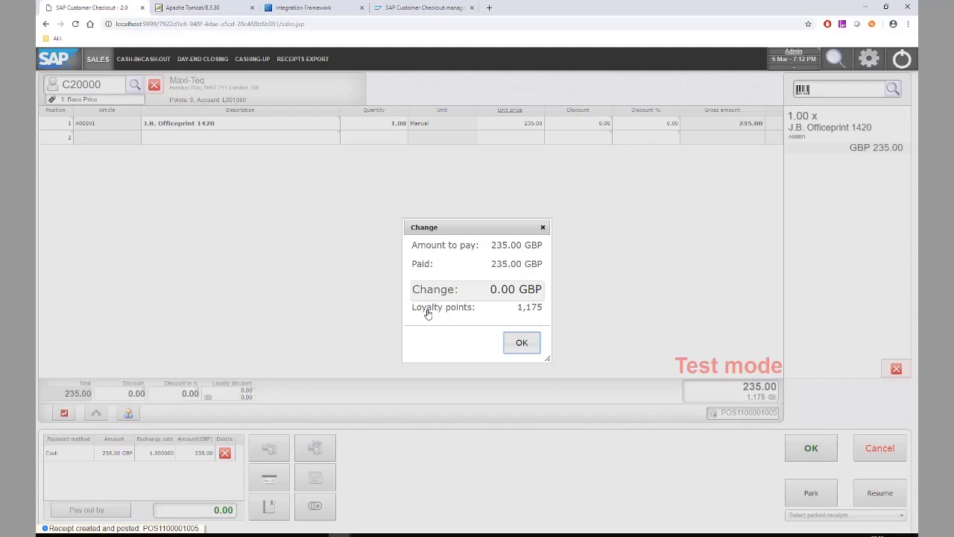
pyautogui.click(522, 342)
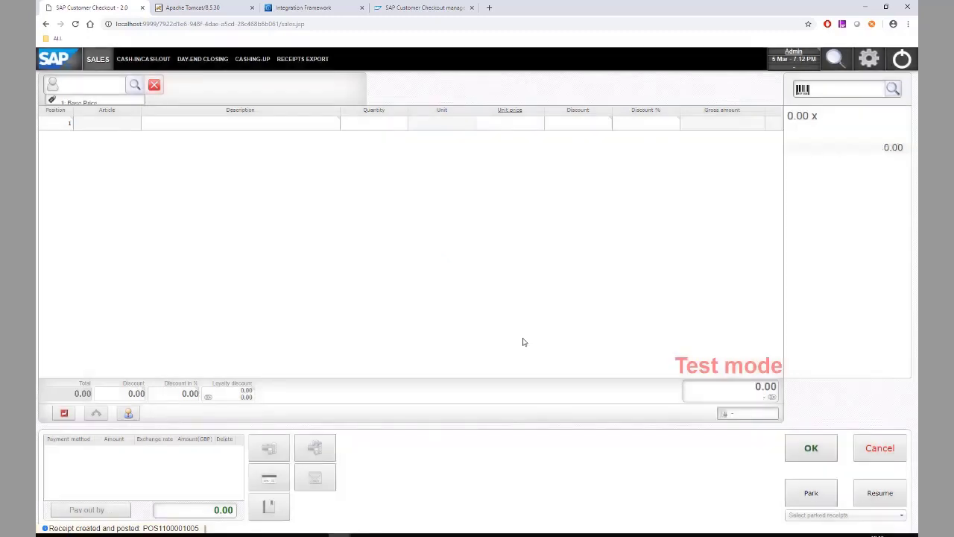
pyautogui.click(432, 8)
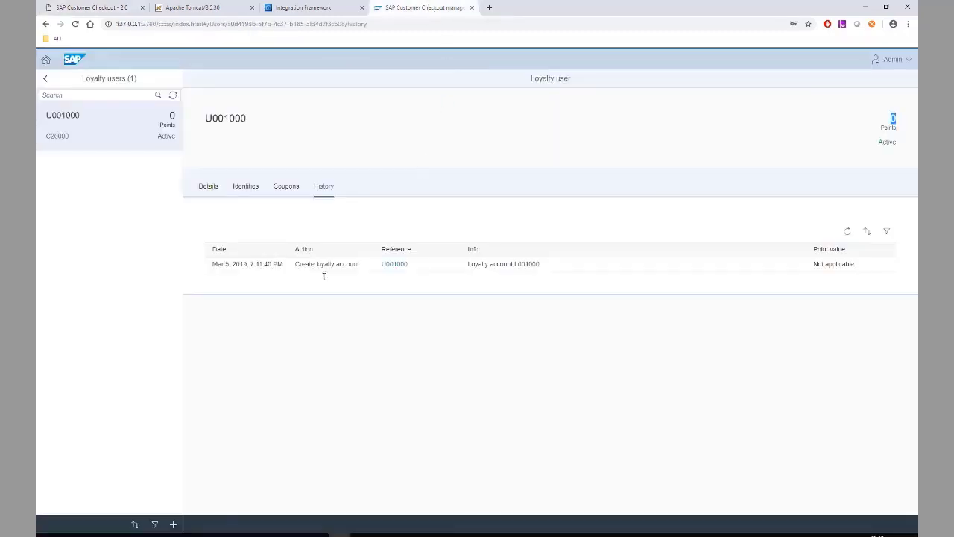
# Refresh loyalty user U001000 to show 1,175 points and the 235.00 GBP receipt in history
pyautogui.click(173, 94)
pyautogui.click(847, 232)
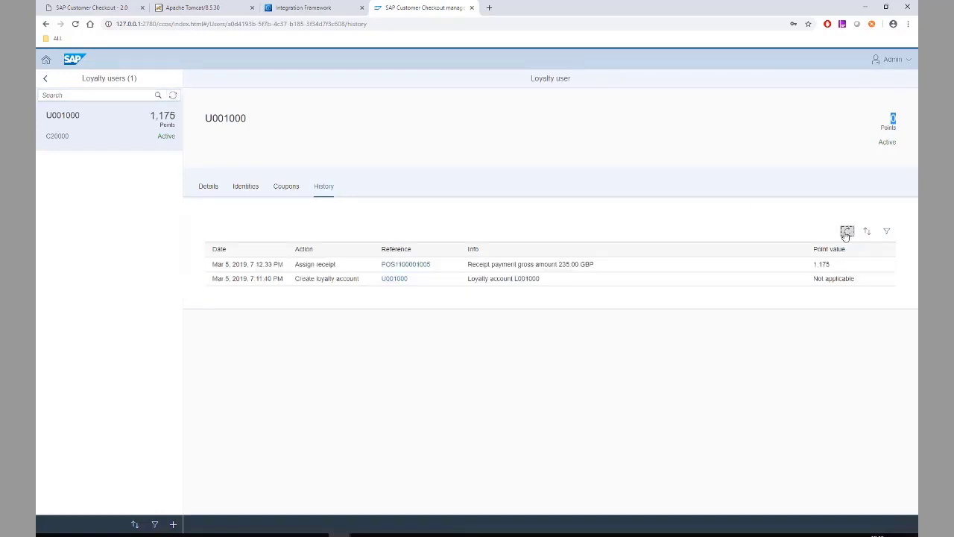
pyautogui.click(871, 153)
pyautogui.click(207, 191)
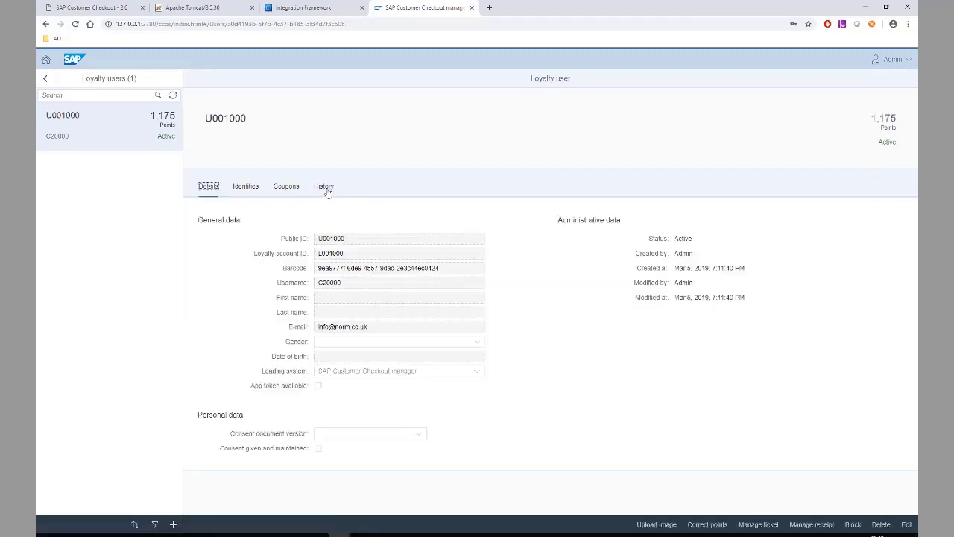
pyautogui.click(326, 190)
pyautogui.moveTo(877, 118); pyautogui.dragTo(898, 119)
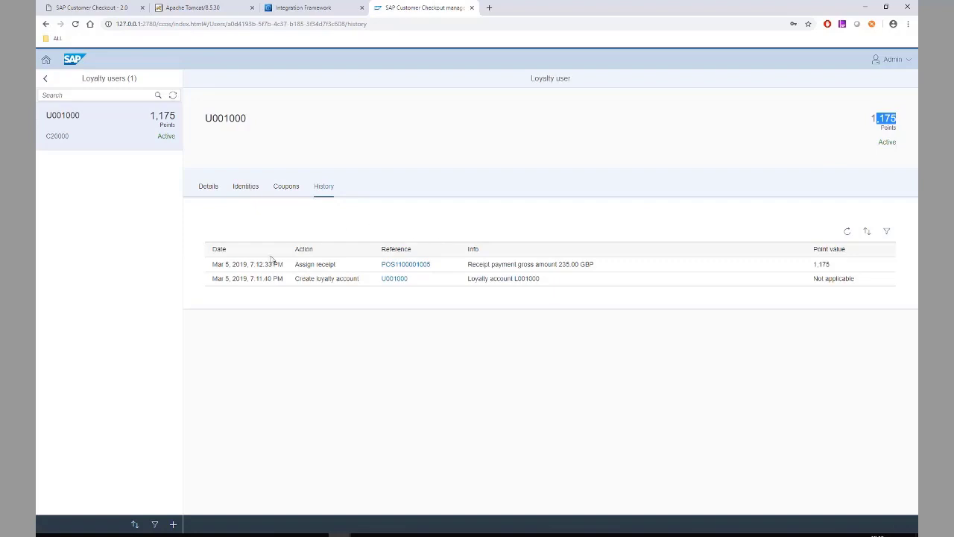
pyautogui.moveTo(213, 265); pyautogui.dragTo(846, 265)
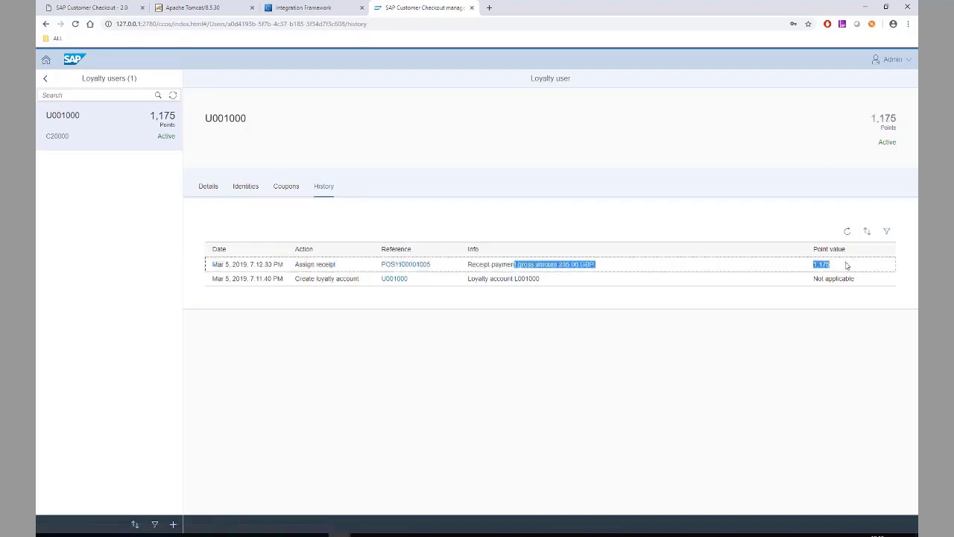
pyautogui.click(94, 12)
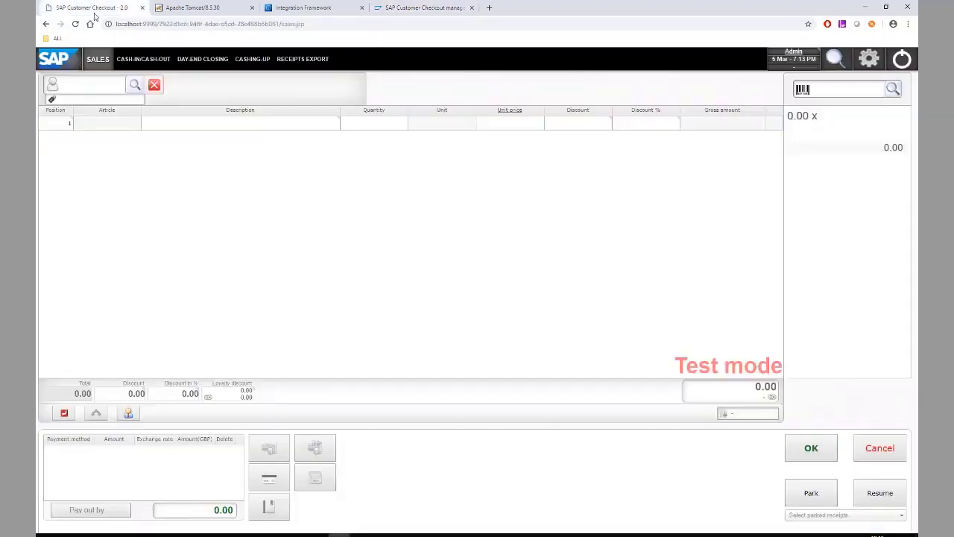
# For customer C20000, add article A00001 to the receipt at a unit price of 5.00
pyautogui.click(68, 85)
pyautogui.write('C20000')
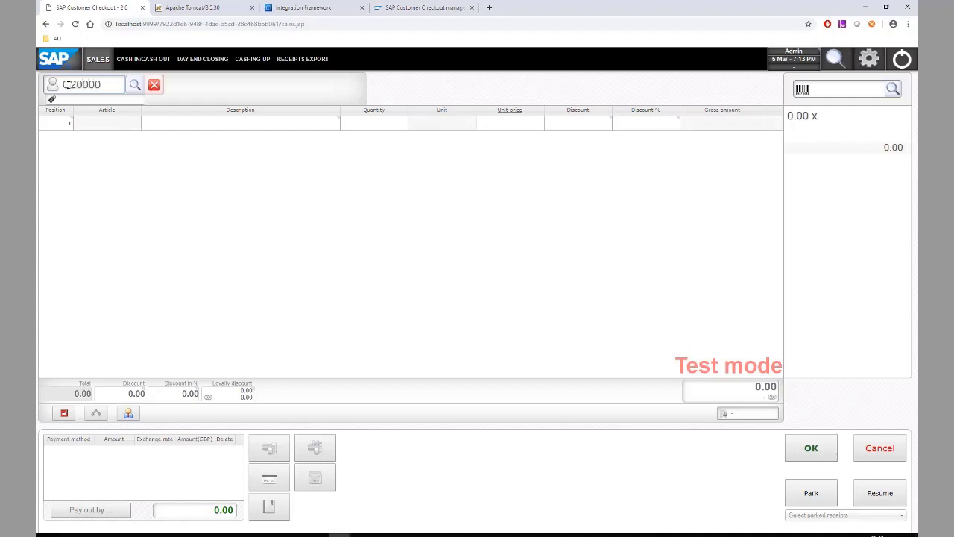
pyautogui.press('Return')
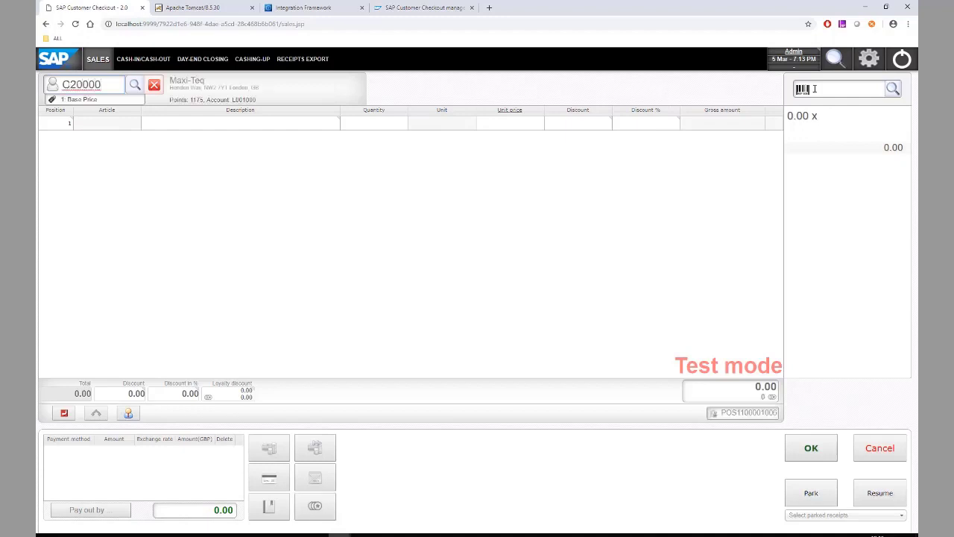
pyautogui.click(822, 89)
pyautogui.write('A00001')
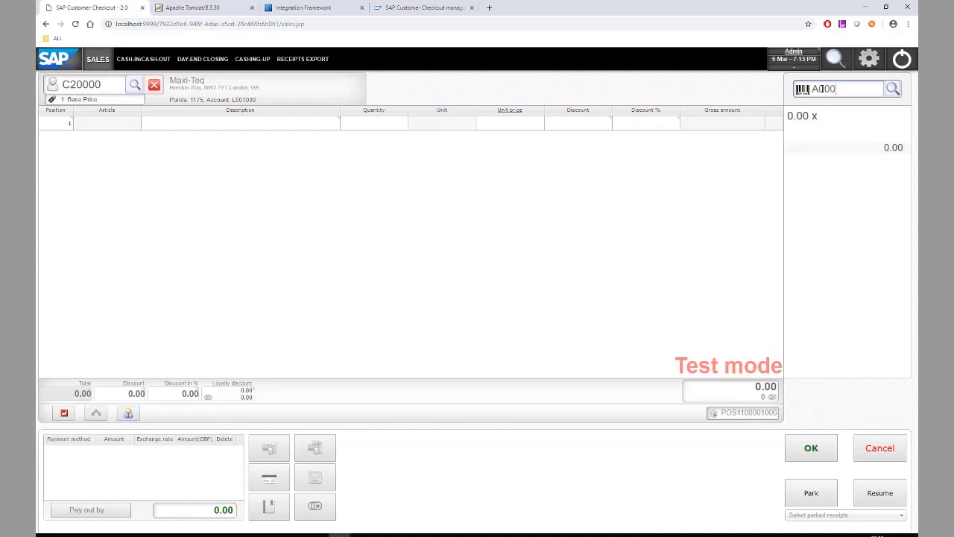
pyautogui.press('Return')
pyautogui.click(528, 122)
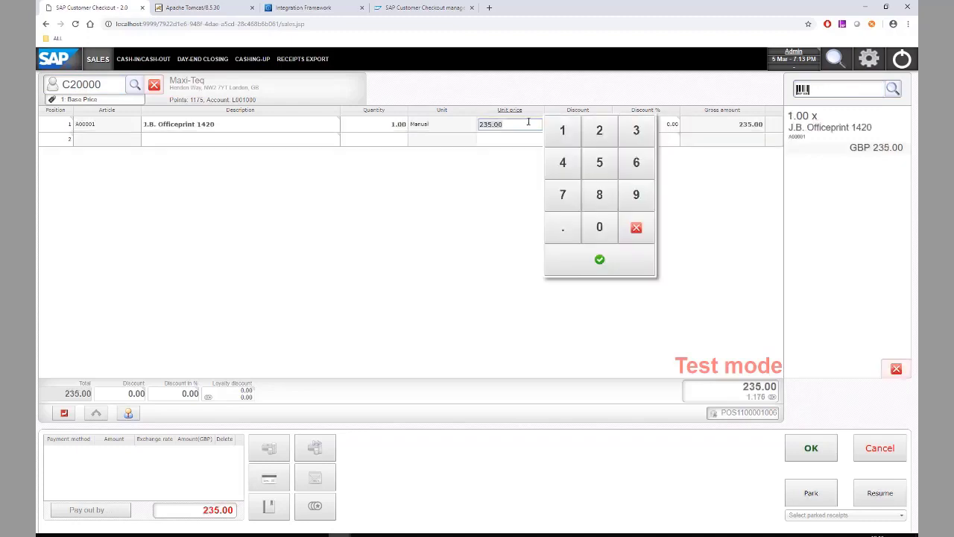
pyautogui.write('5')
pyautogui.press('Return')
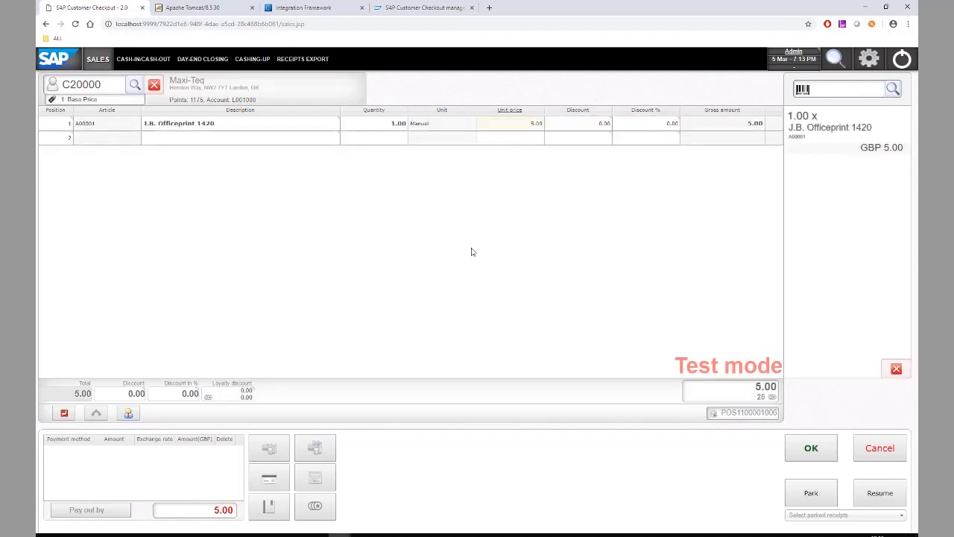
# Pay the 5.00 entirely with 500 loyalty points and close the change summary
pyautogui.click(316, 508)
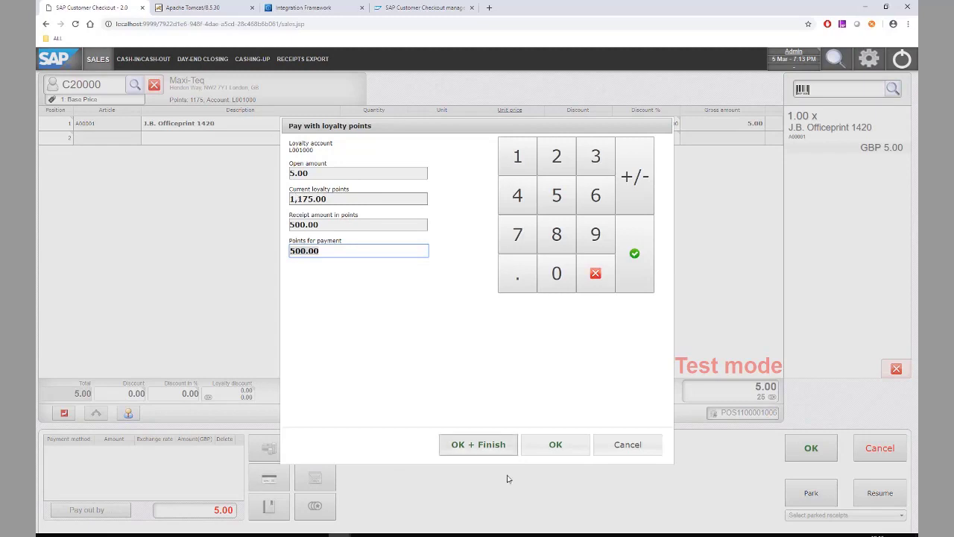
pyautogui.click(477, 444)
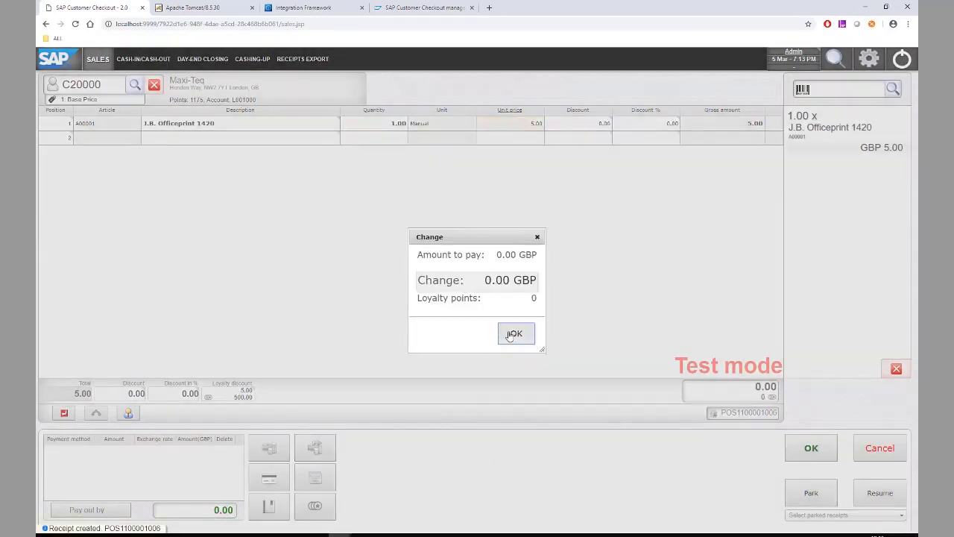
pyautogui.click(514, 335)
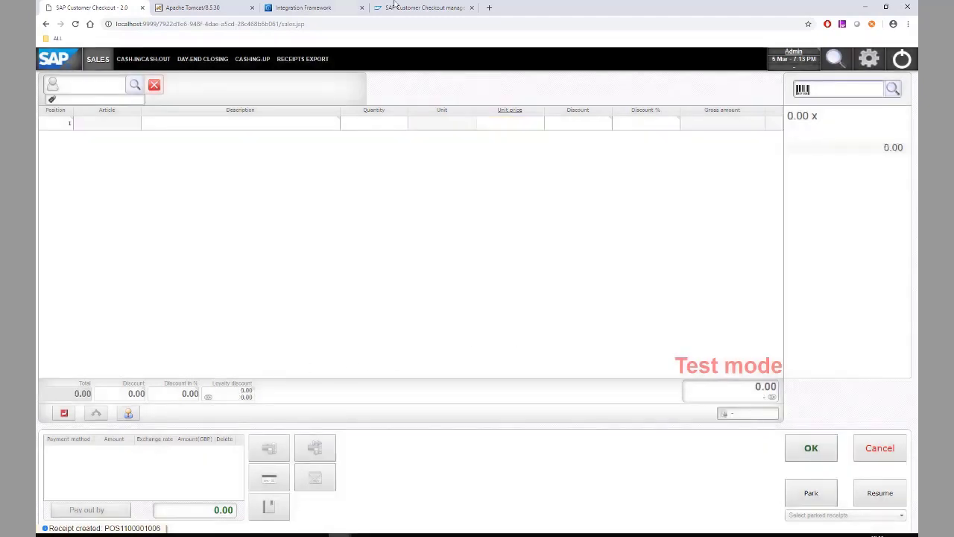
# Refresh loyalty user U001000's details to show the balance of 675 points
pyautogui.click(417, 16)
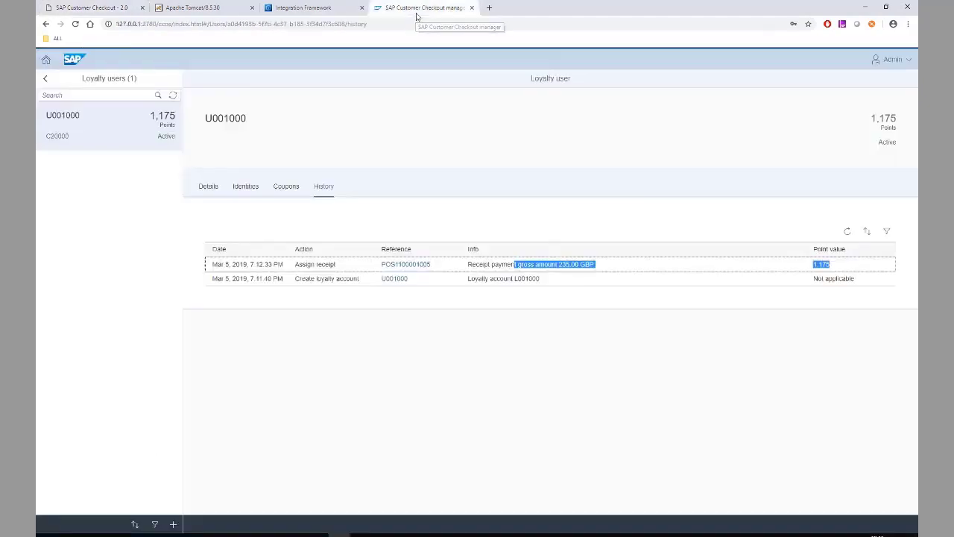
pyautogui.click(201, 188)
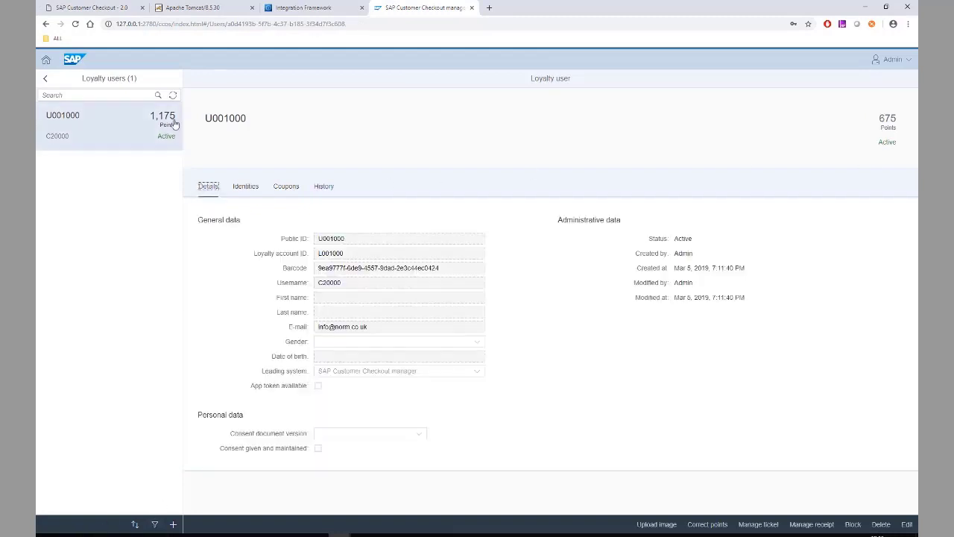
pyautogui.click(173, 96)
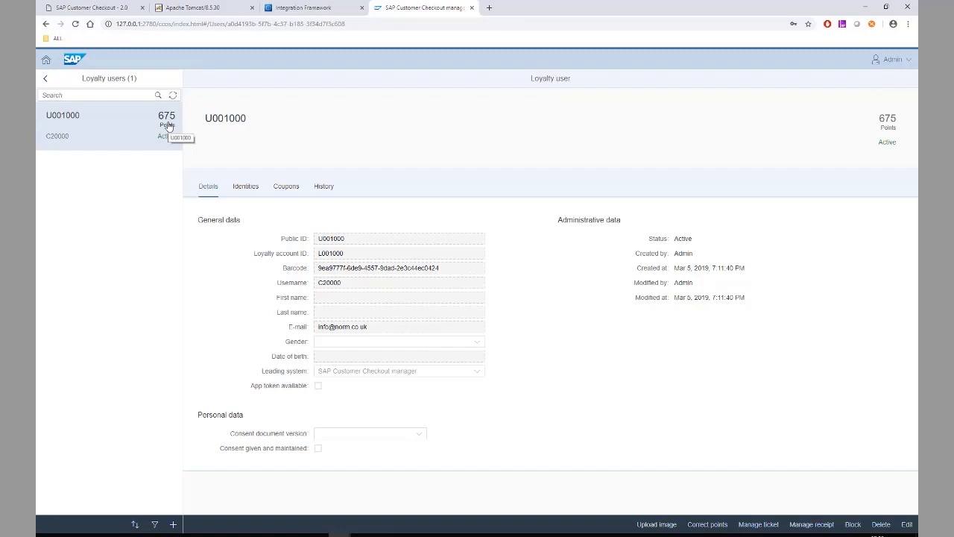
# On the Install & Integrate slide, reveal the Install Checkout and Connect to BusinessOne bullets
pyautogui.hotkey('alt', 'Tab')
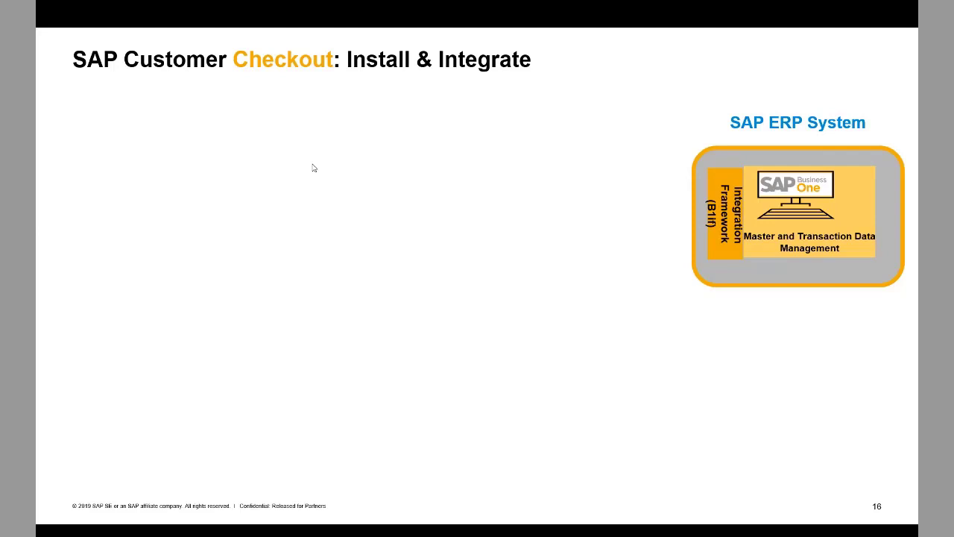
pyautogui.click(313, 165)
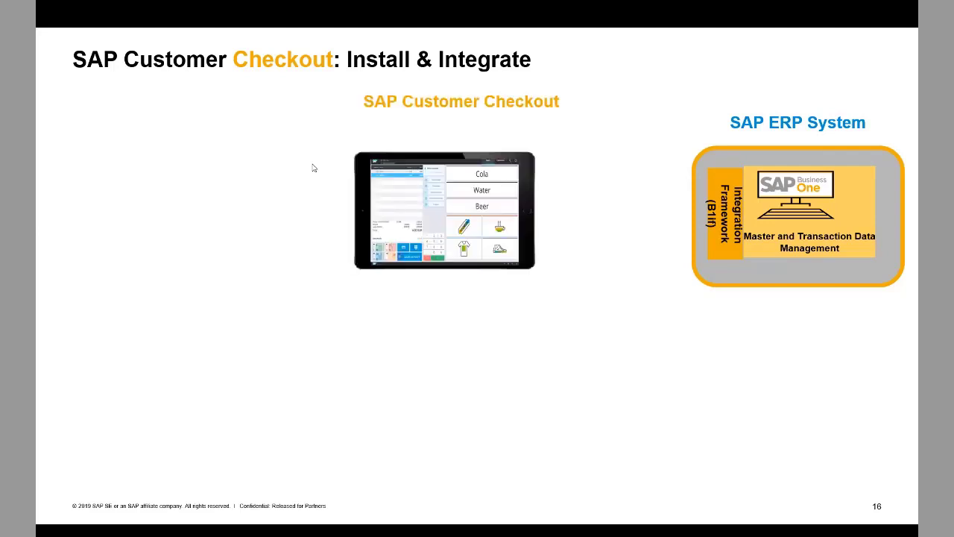
pyautogui.click(312, 166)
pyautogui.click(313, 166)
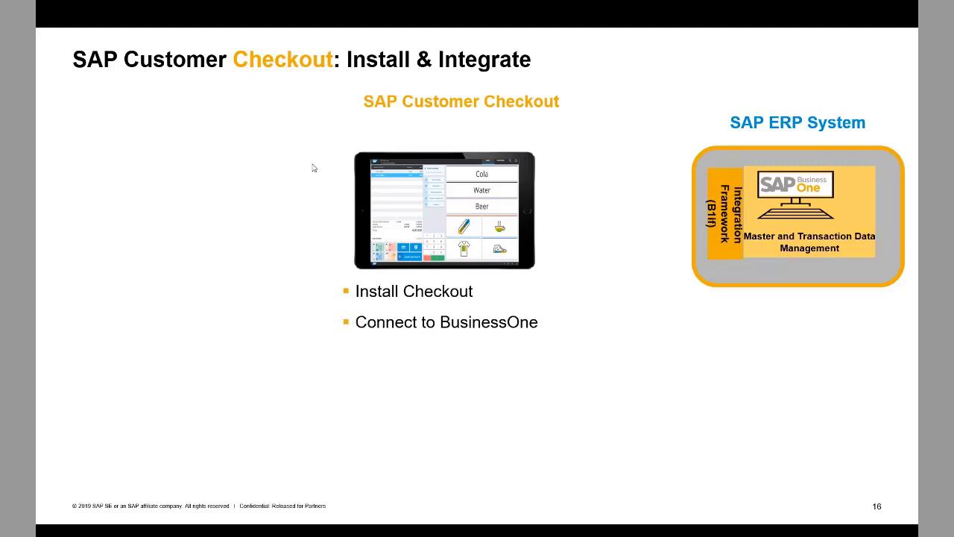